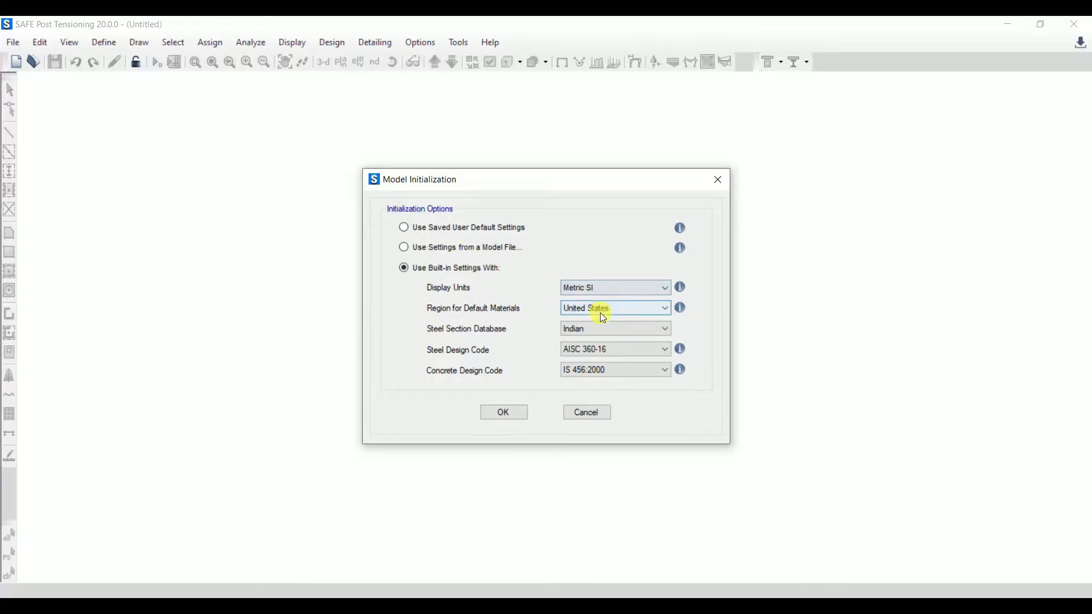
Step: Initialize the model with India as the default materials region and IS 456:2000 for concrete design, using the Grid Only template
click(627, 309)
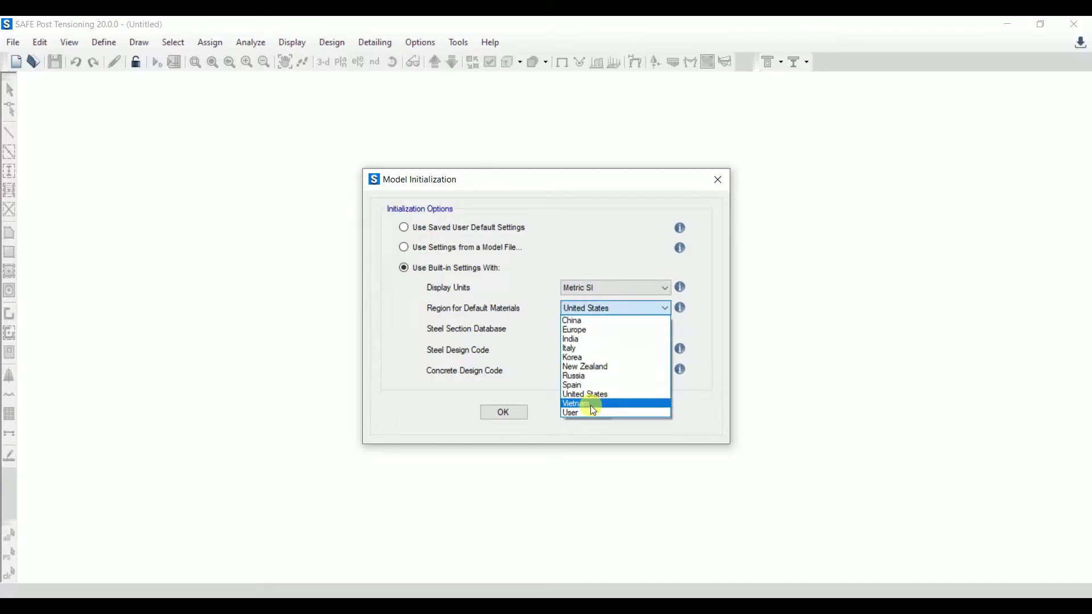
click(591, 339)
click(597, 330)
click(597, 330)
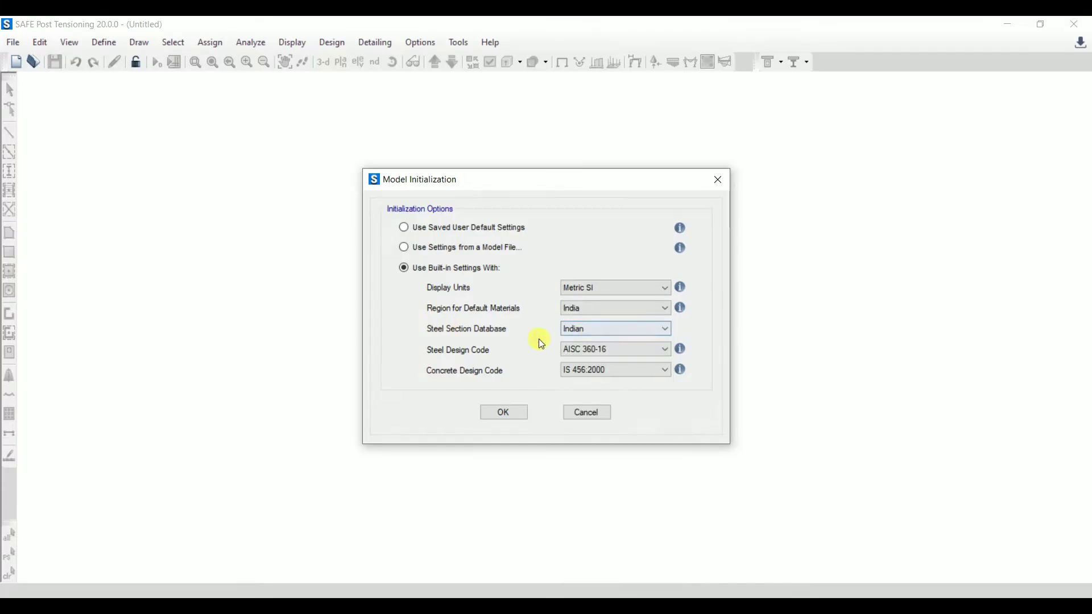
click(625, 348)
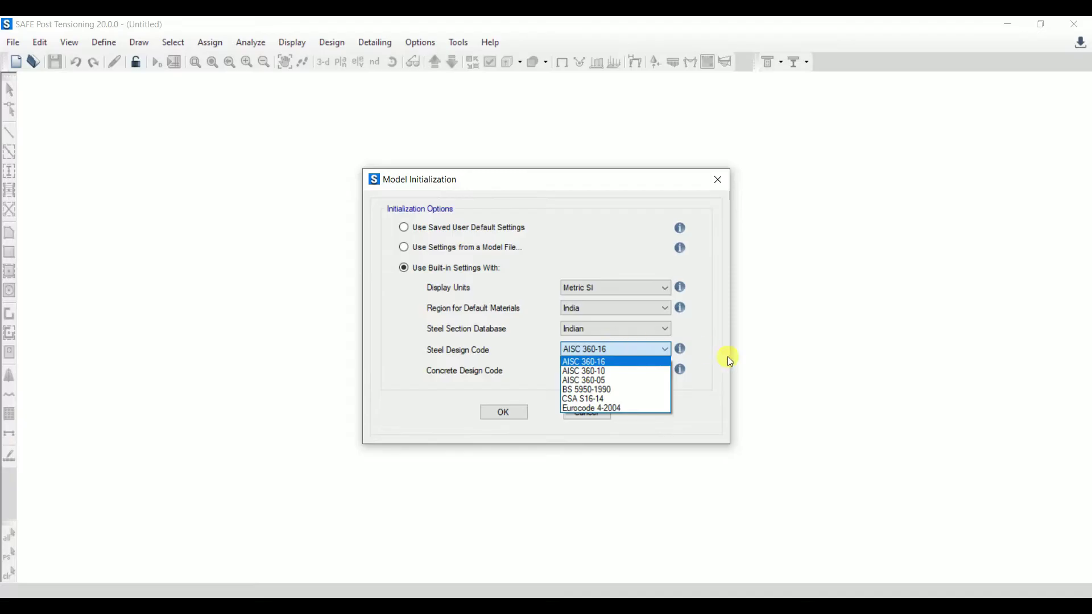
click(728, 356)
click(629, 371)
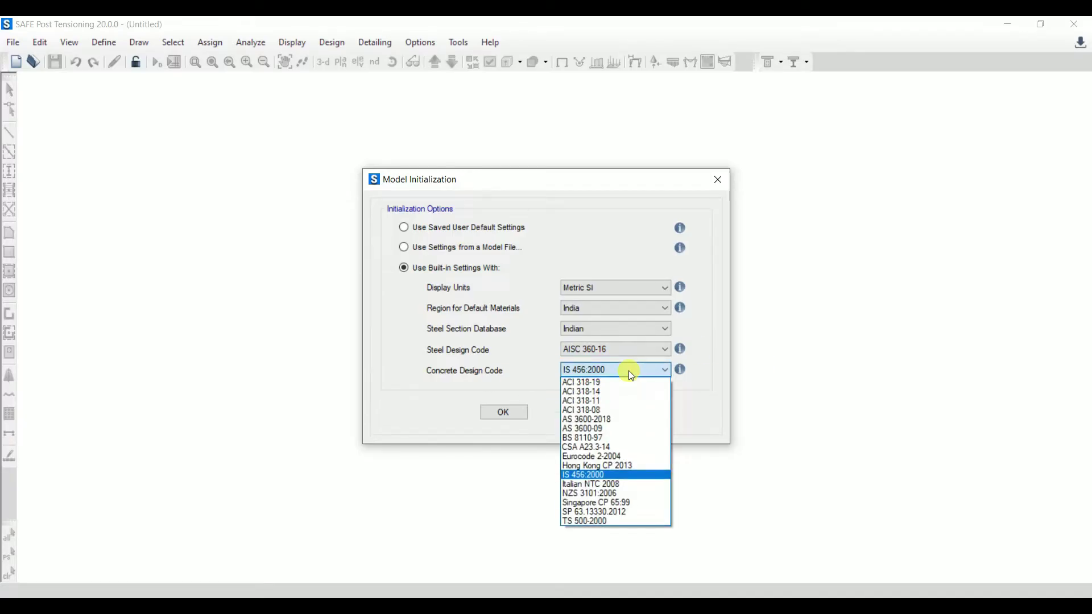
click(598, 474)
click(506, 414)
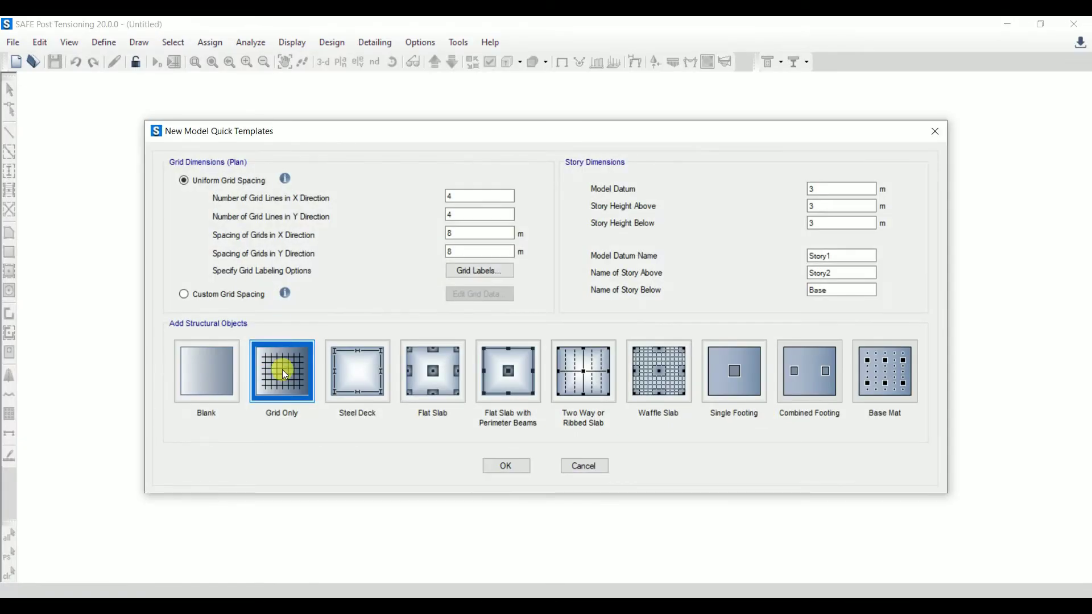
click(505, 466)
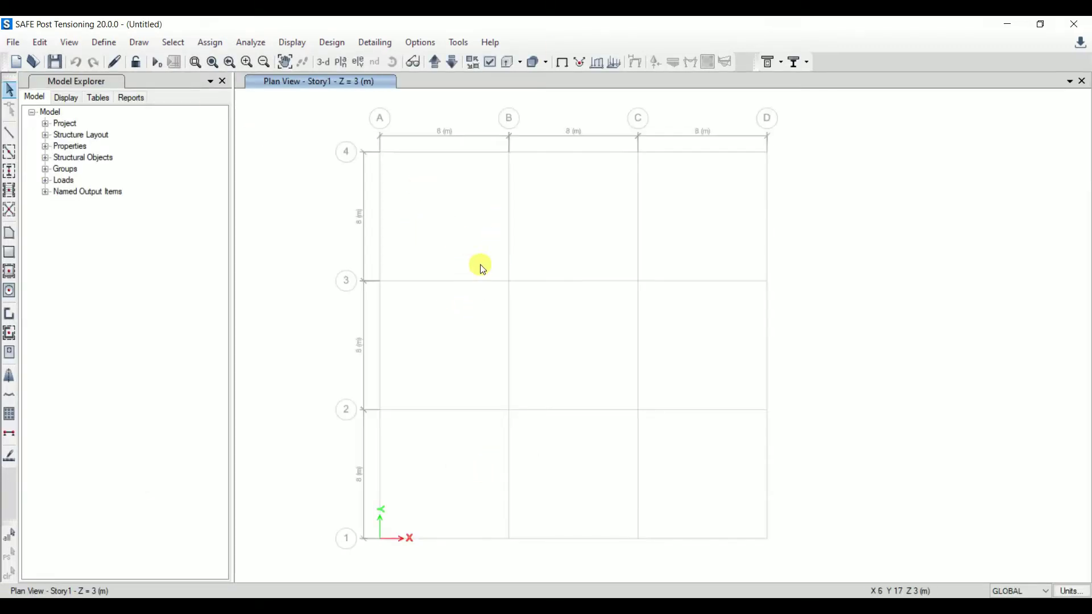
Step: Add a new material with region India, type Concrete, standard Indian and grade M25
click(104, 42)
click(134, 61)
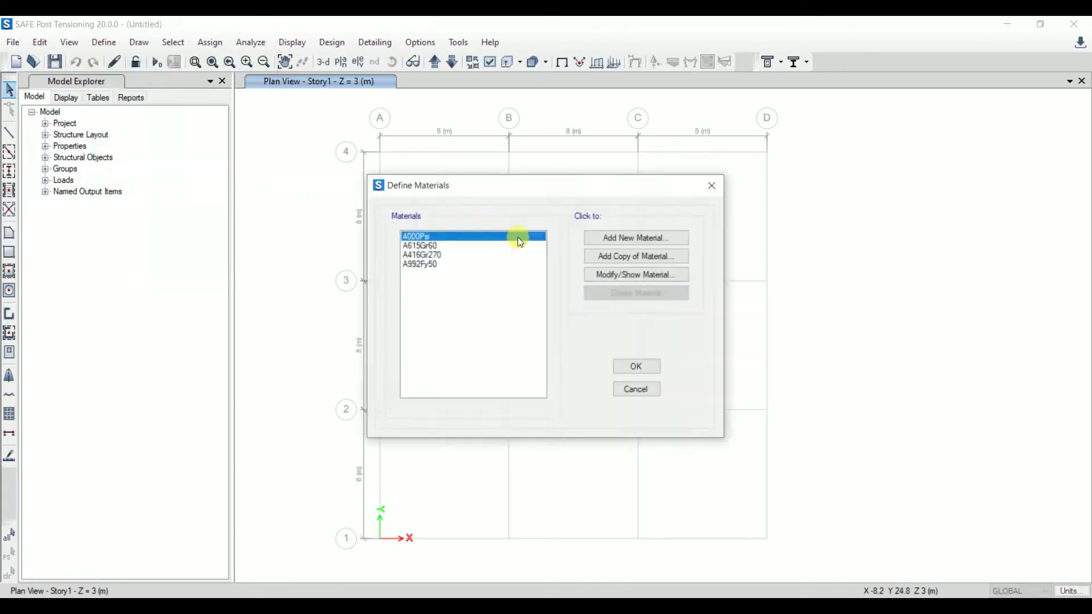
click(640, 241)
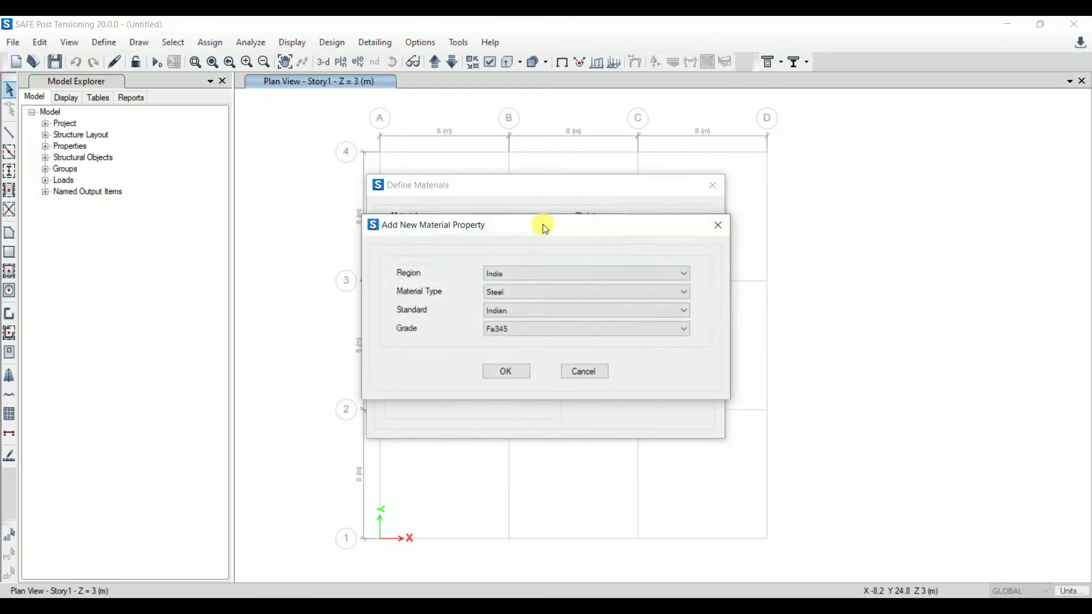
click(522, 292)
click(515, 311)
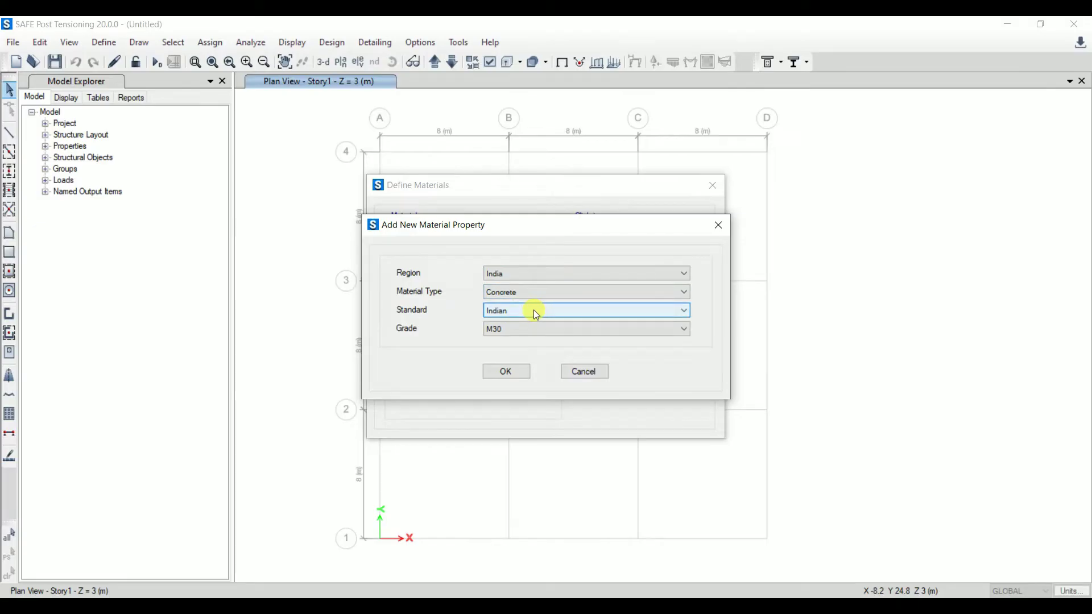
click(521, 330)
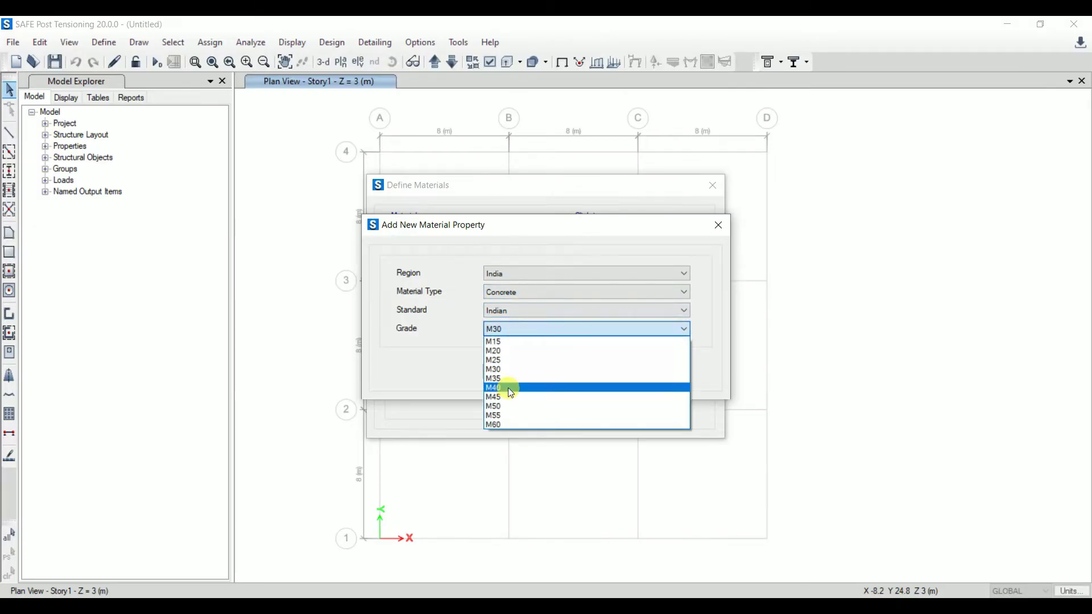
click(512, 360)
click(535, 378)
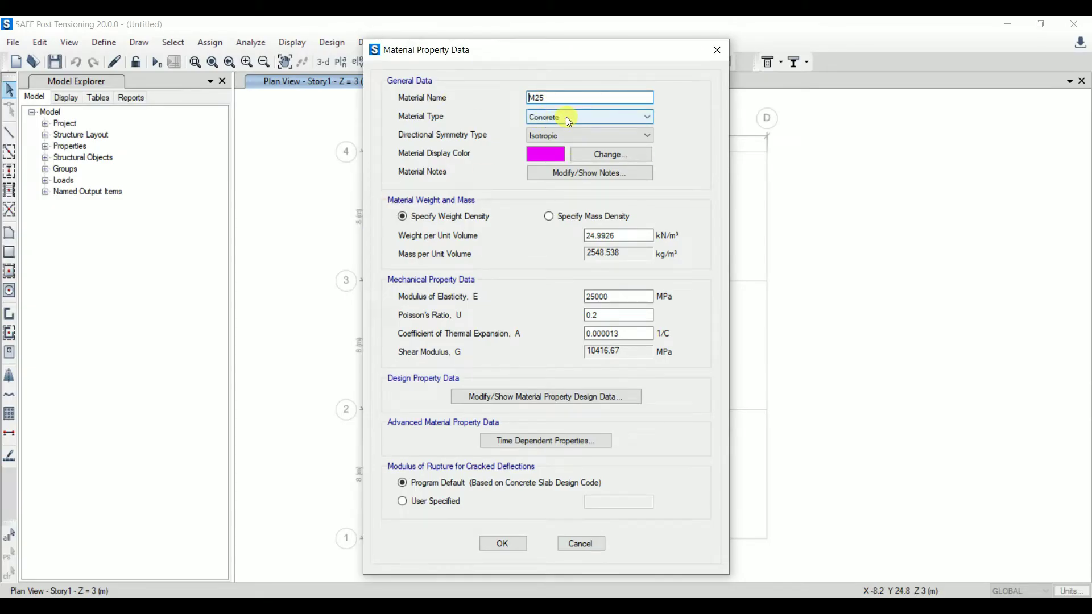
Step: Set the M25 concrete's weight per unit volume to 25 kN/m³, review its design data and accept the material
click(605, 236)
text(25)
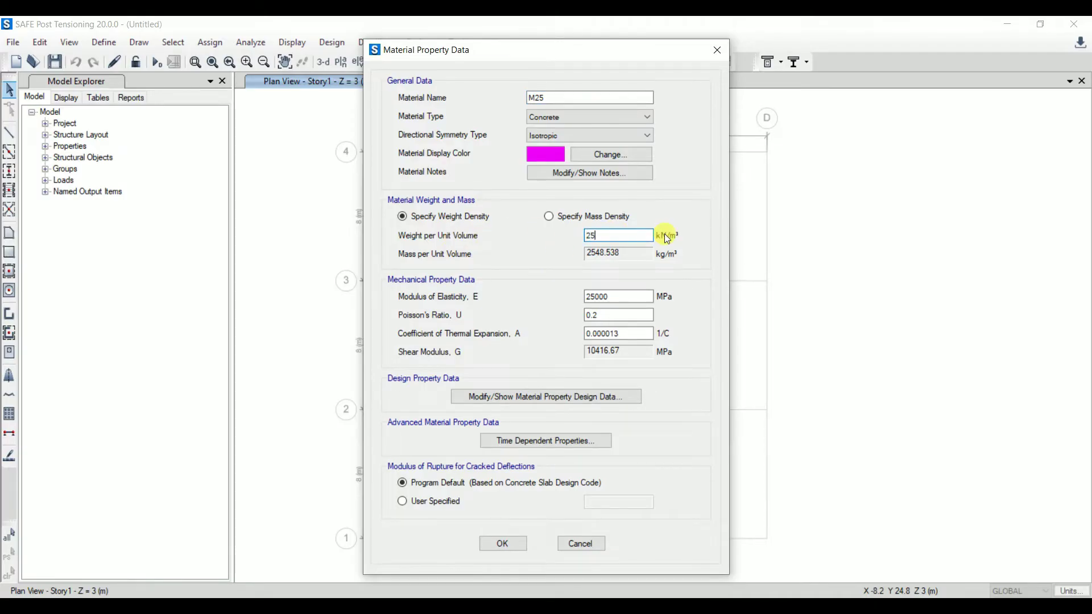
click(536, 393)
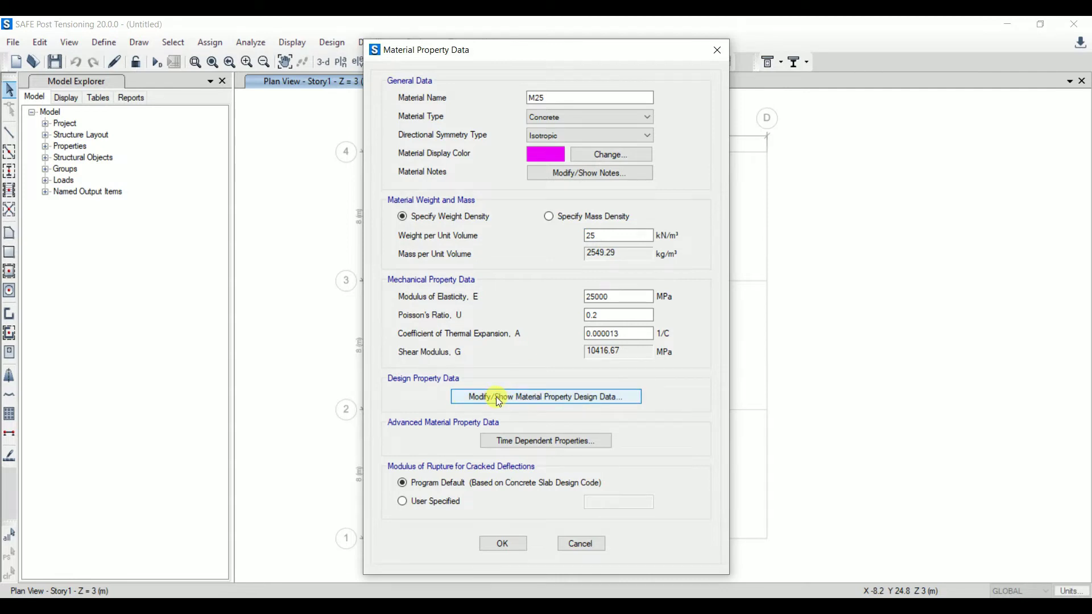
click(541, 397)
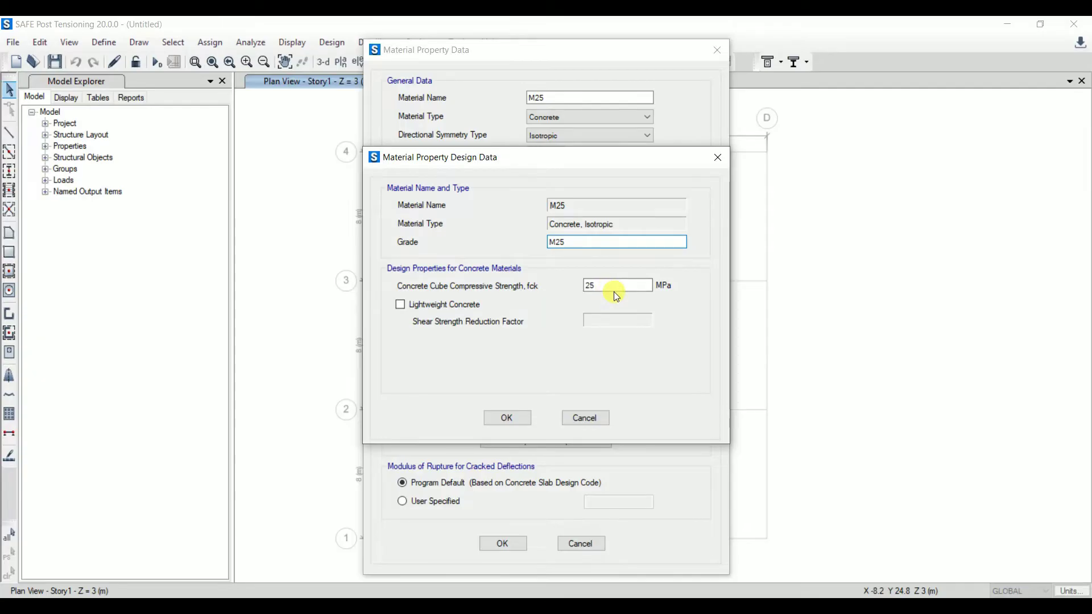
click(516, 419)
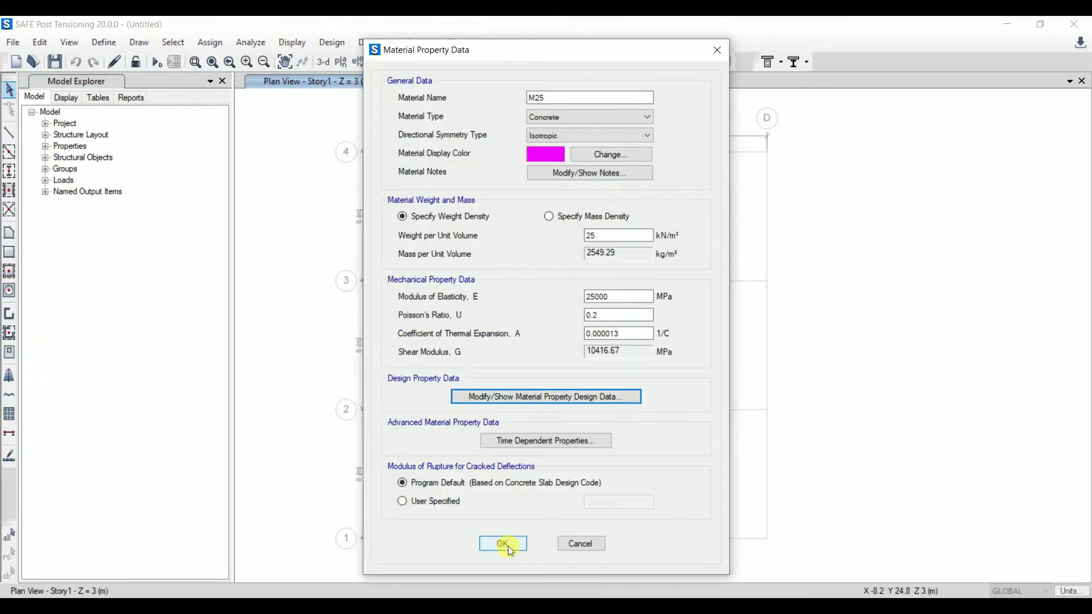
click(505, 544)
Step: Add a new Indian rebar material of grade HYSD Grade 500
click(638, 238)
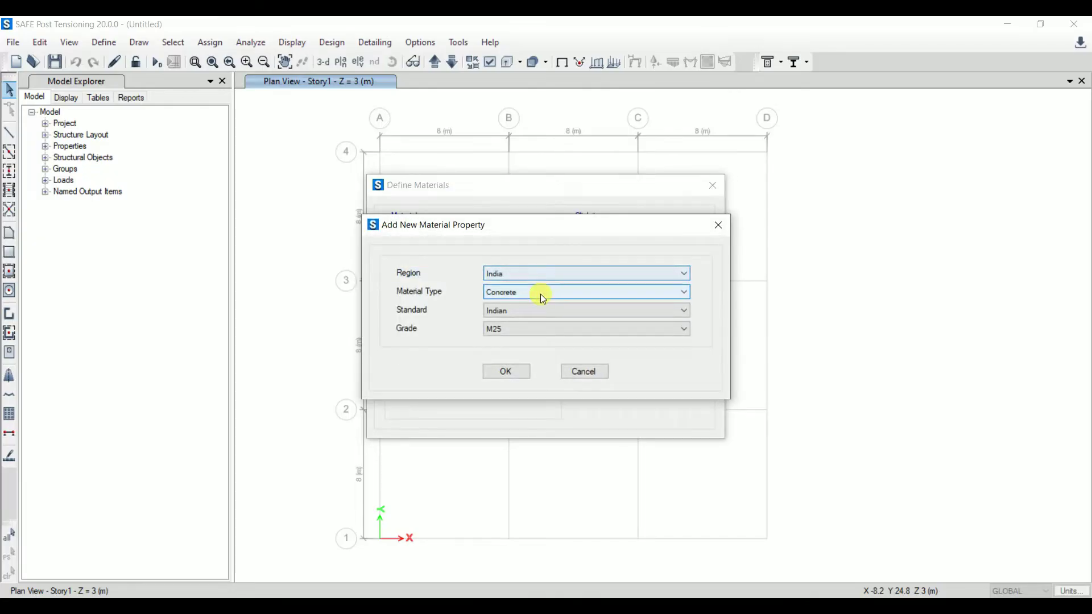
click(541, 292)
click(504, 323)
click(565, 328)
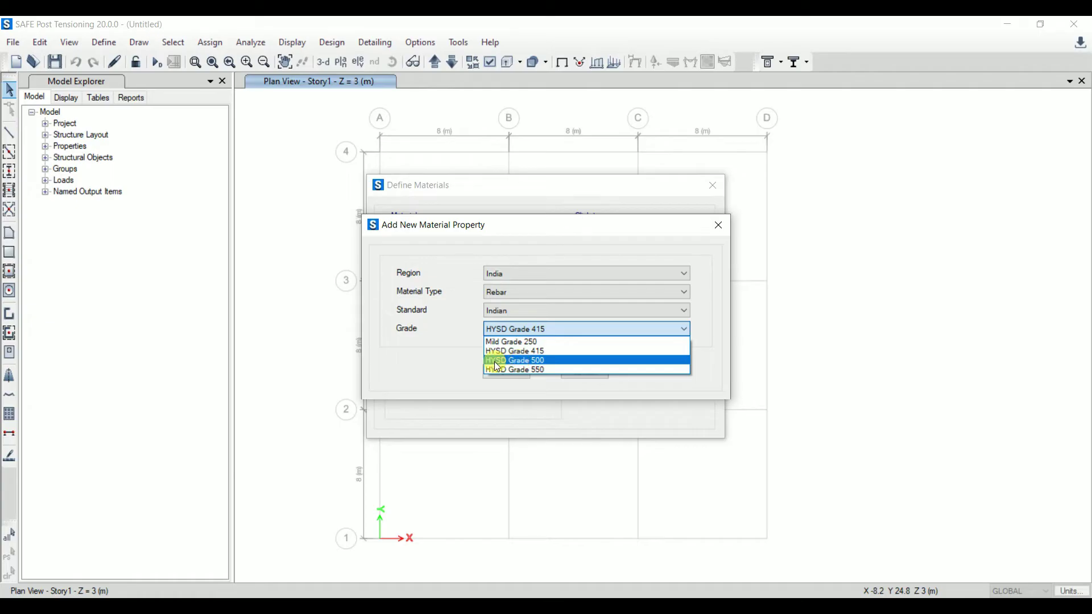
click(540, 360)
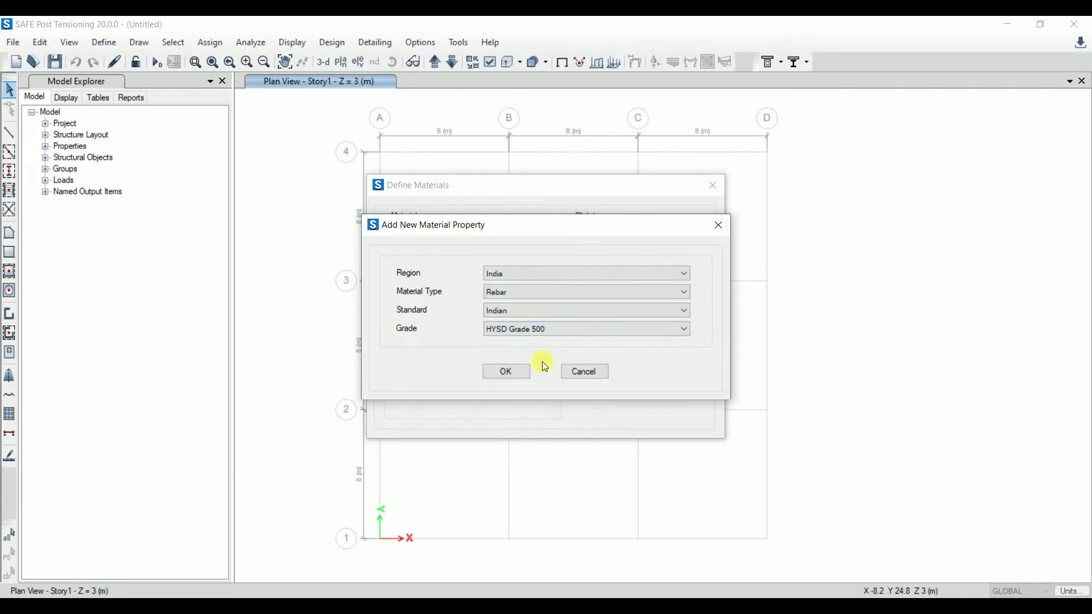
click(518, 373)
Step: Name the rebar material Fe500, set its weight per unit volume to 78.5 kN/m³ and accept the material definitions
drag(567, 96, 467, 105)
text(Fe500)
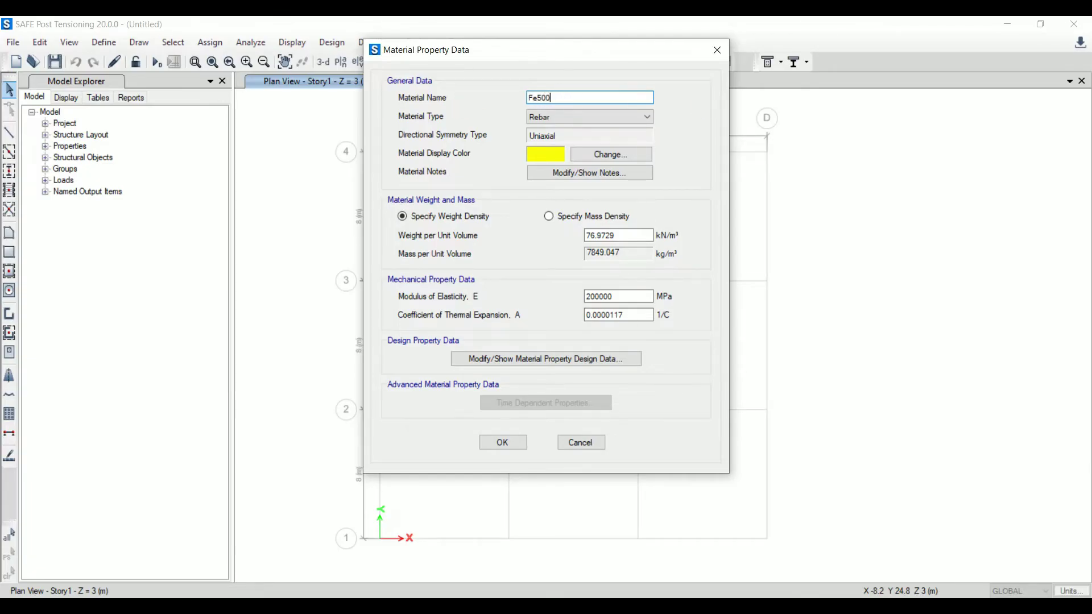
drag(607, 235, 554, 237)
text(78.5)
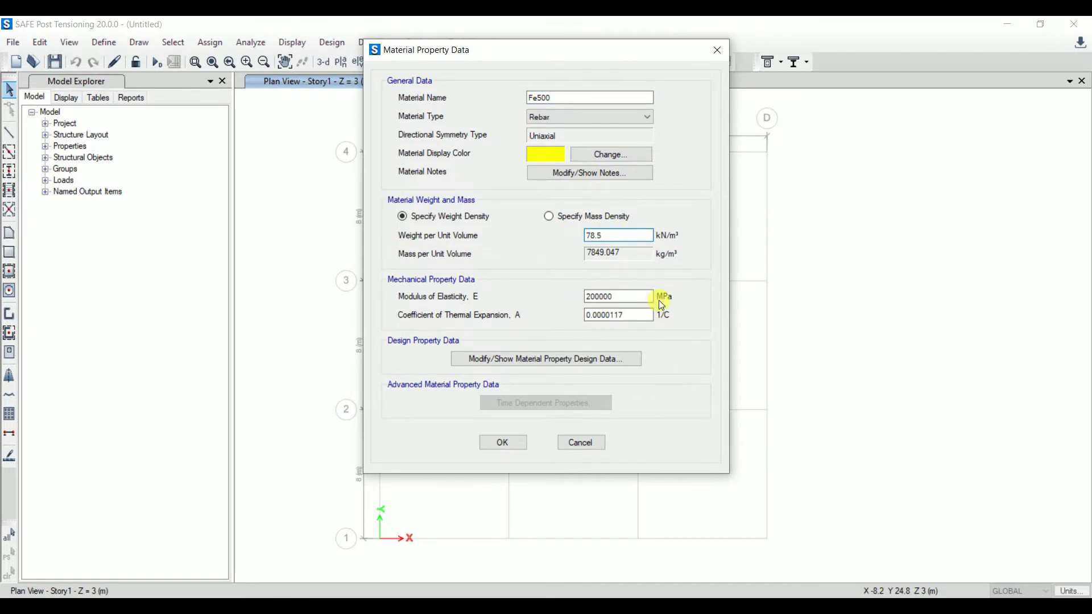
click(506, 443)
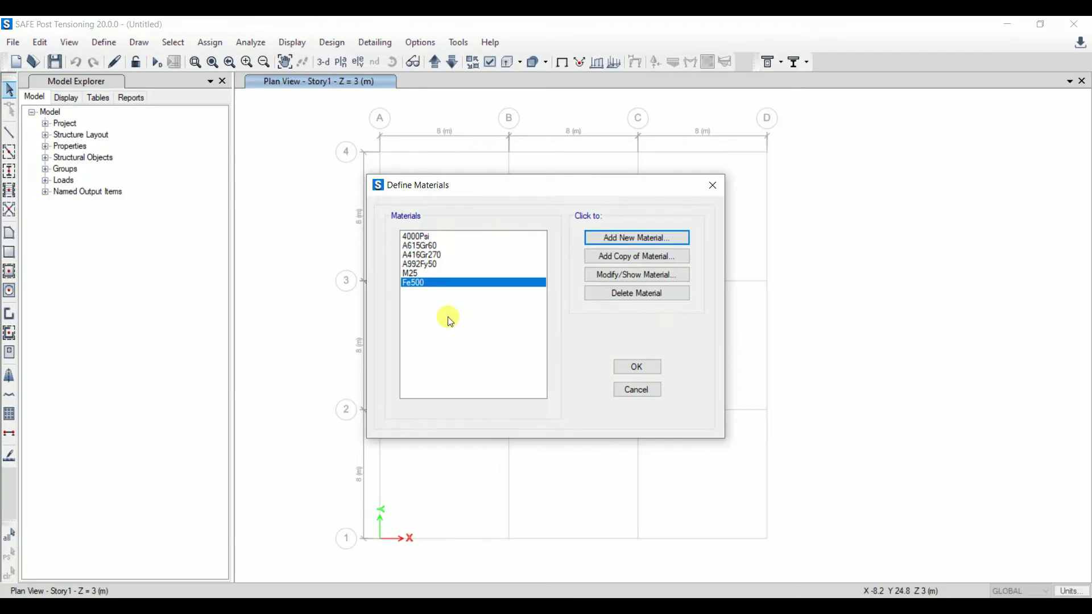
click(632, 368)
Step: Add a new slab property named Footing 300 with Fe500 as its slab material
click(107, 44)
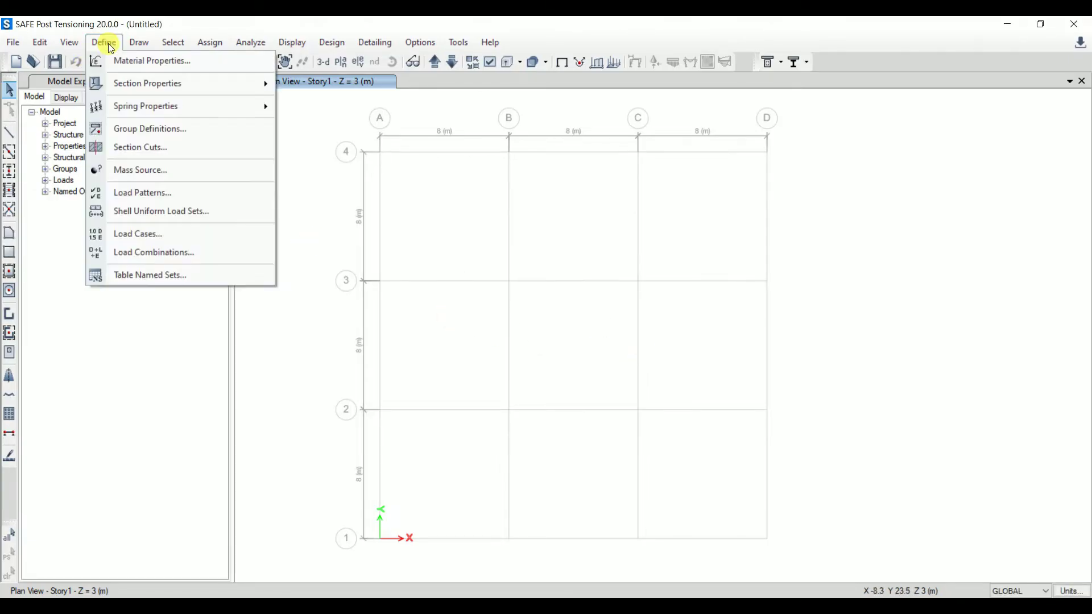
mouse_move(146, 83)
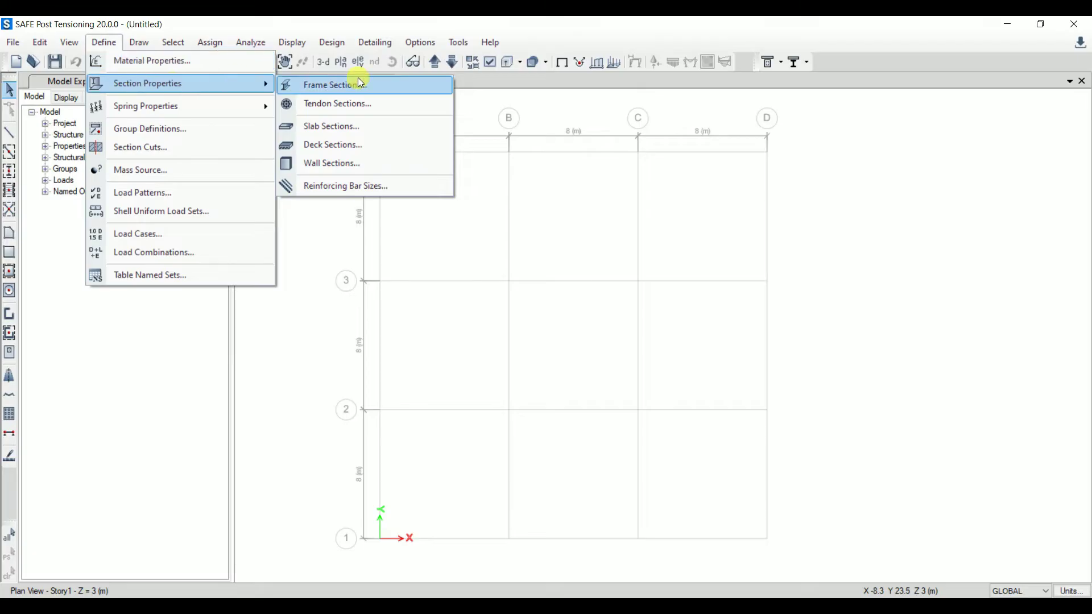
click(342, 128)
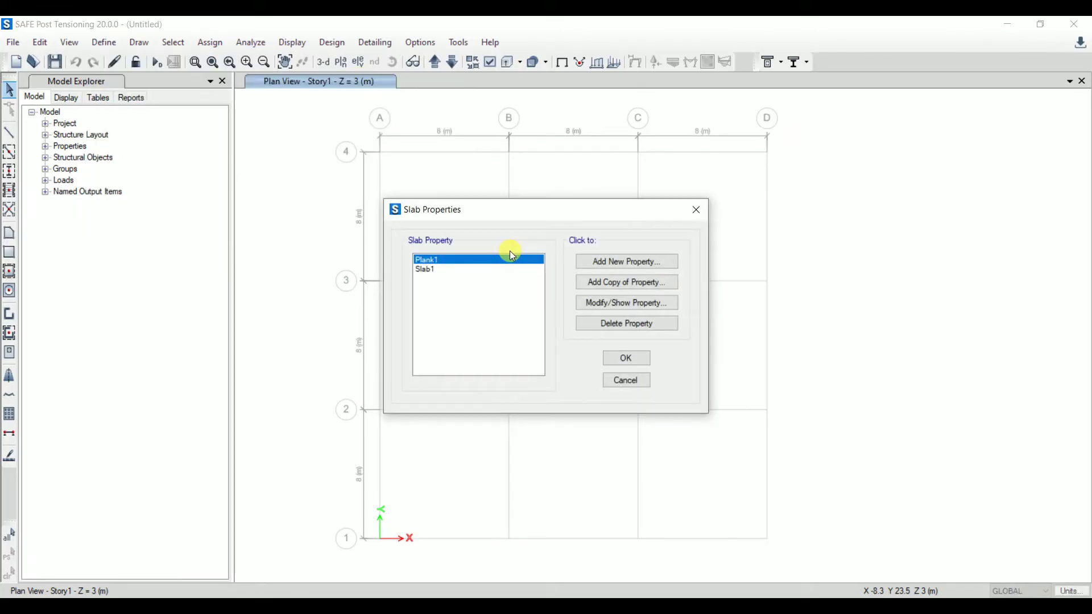
click(616, 260)
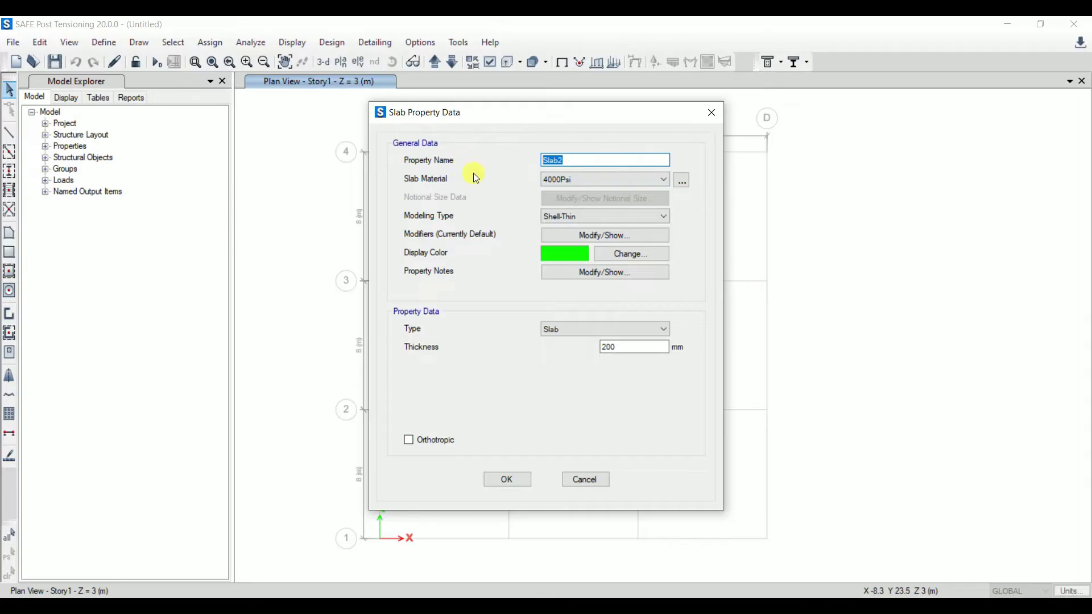
key(Tab)
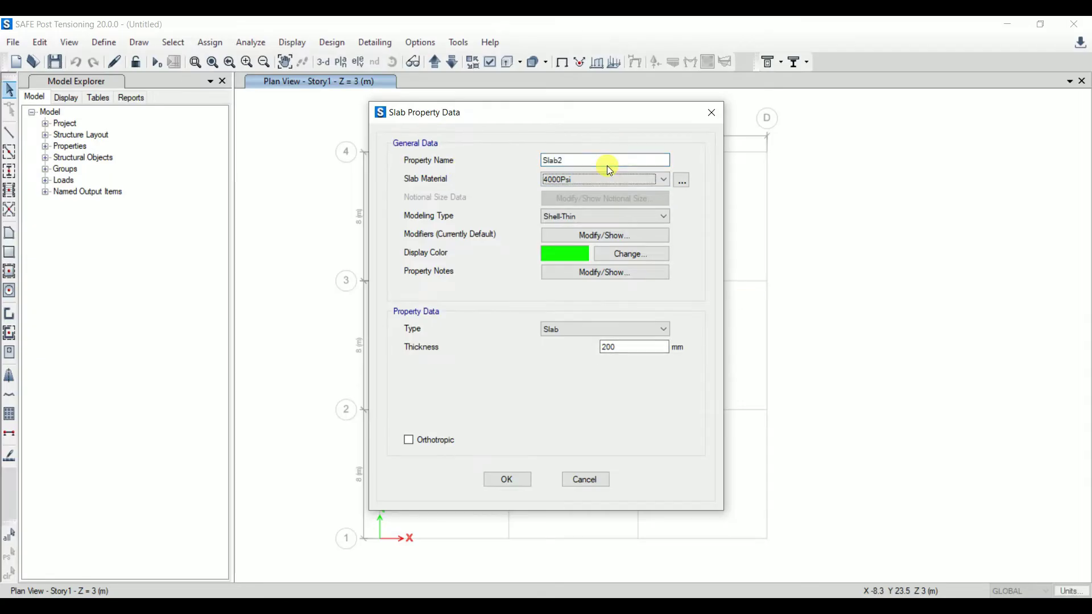
key(f)
key(shift+Tab)
text(Foot)
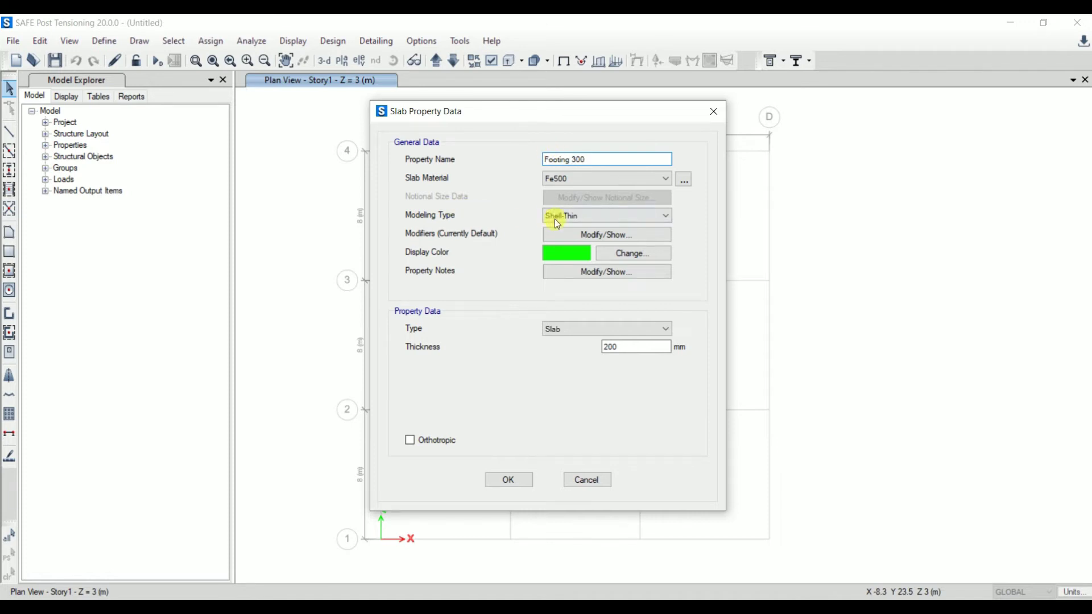
Step: Set the Footing 300 property's type to Footing and its thickness to 300 mm, and accept it
click(575, 330)
click(567, 398)
double_click(628, 345)
text(300)
click(508, 480)
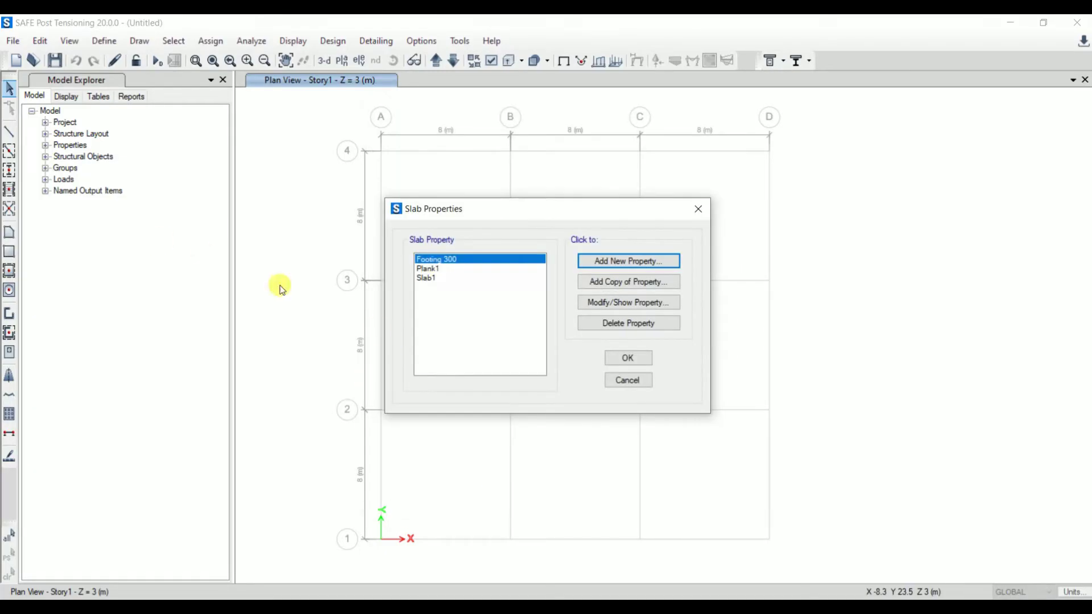
Step: Add another slab property and name it Stiff
click(610, 261)
double_click(580, 160)
text(sf)
text(iff)
key(BackSpace)
key(BackSpace)
key(BackSpace)
key(BackSpace)
key(BackSpace)
text(Stiff)
Step: Give the Stiff slab property M25 material, type Stiff and a 300 mm thickness, and accept the slab properties
click(654, 178)
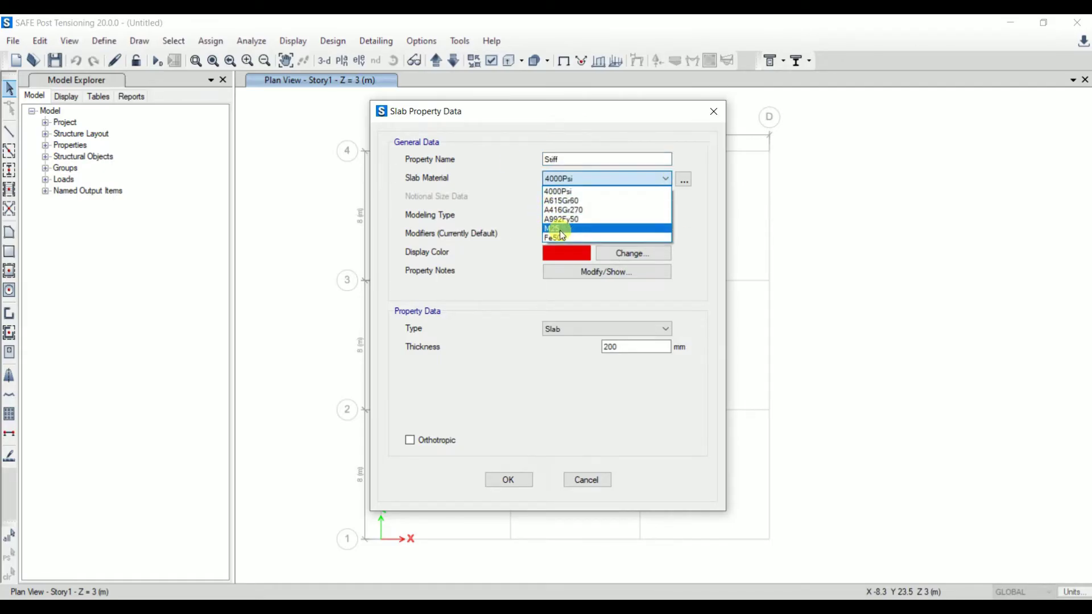
click(560, 230)
click(618, 217)
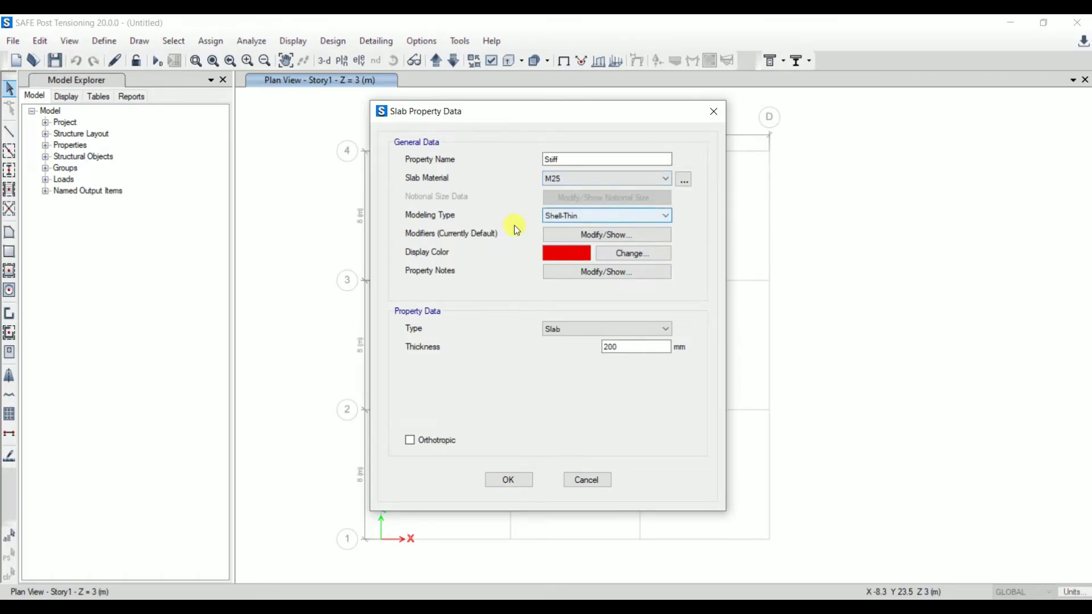
click(590, 329)
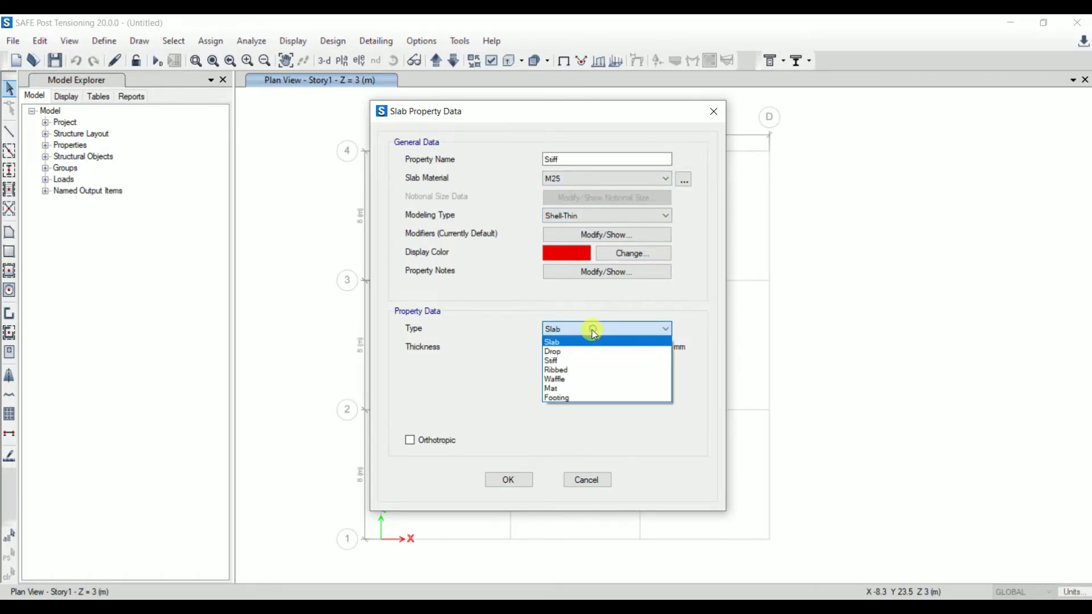
click(576, 360)
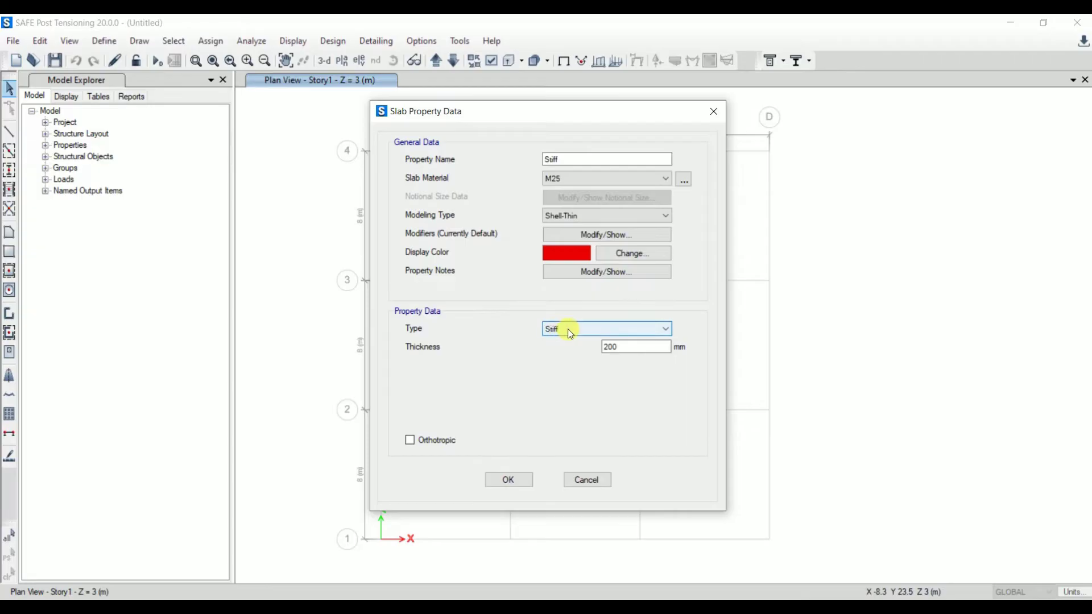
text(300)
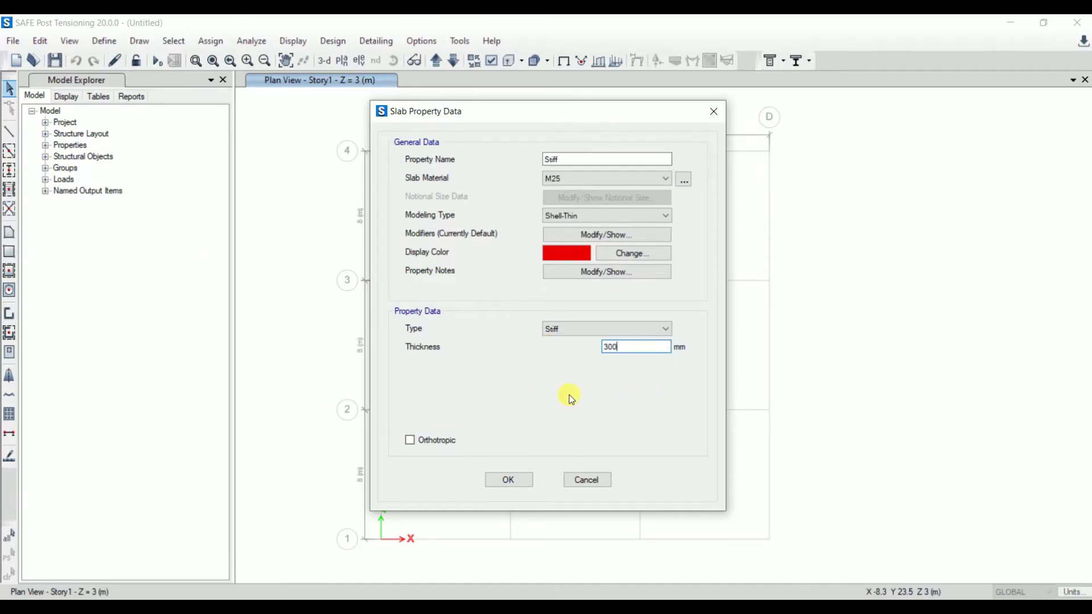
click(520, 481)
key(Return)
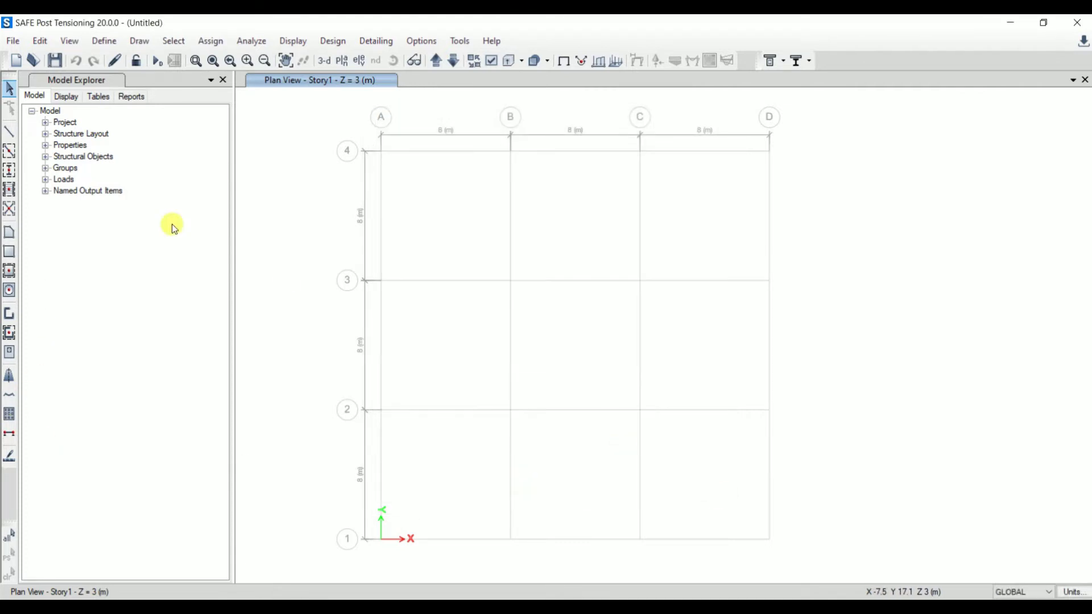
Step: Add a new area spring property and name it Subgrade Modulus
click(110, 42)
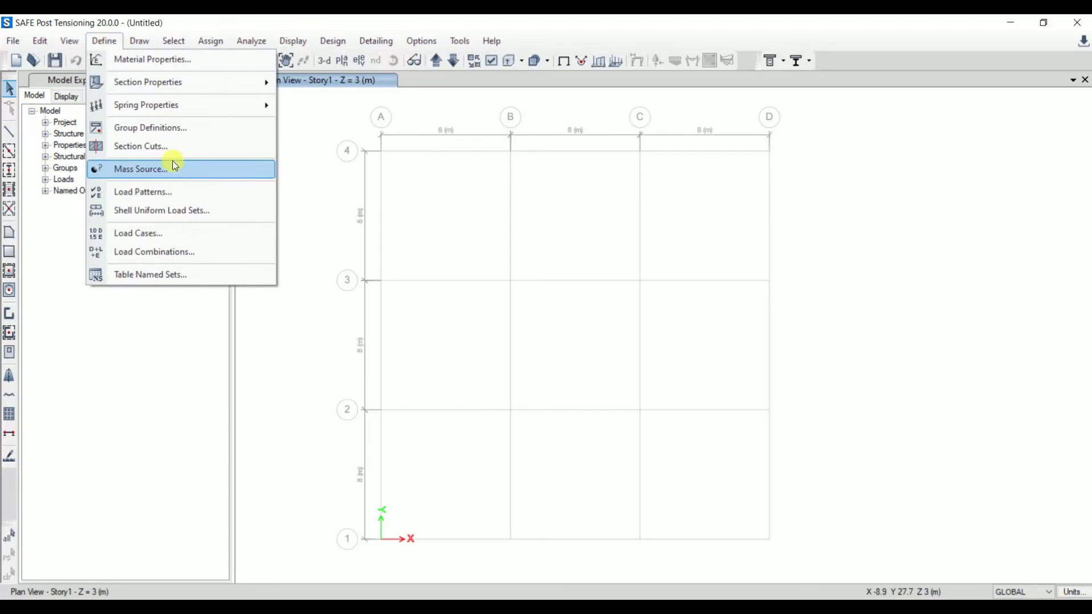
mouse_move(205, 113)
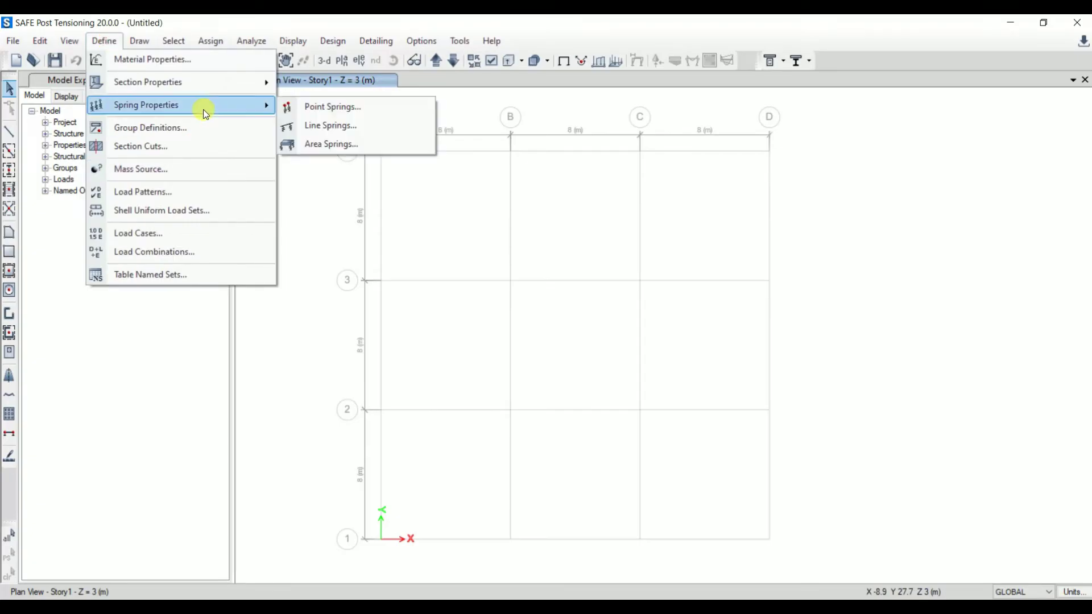
click(340, 146)
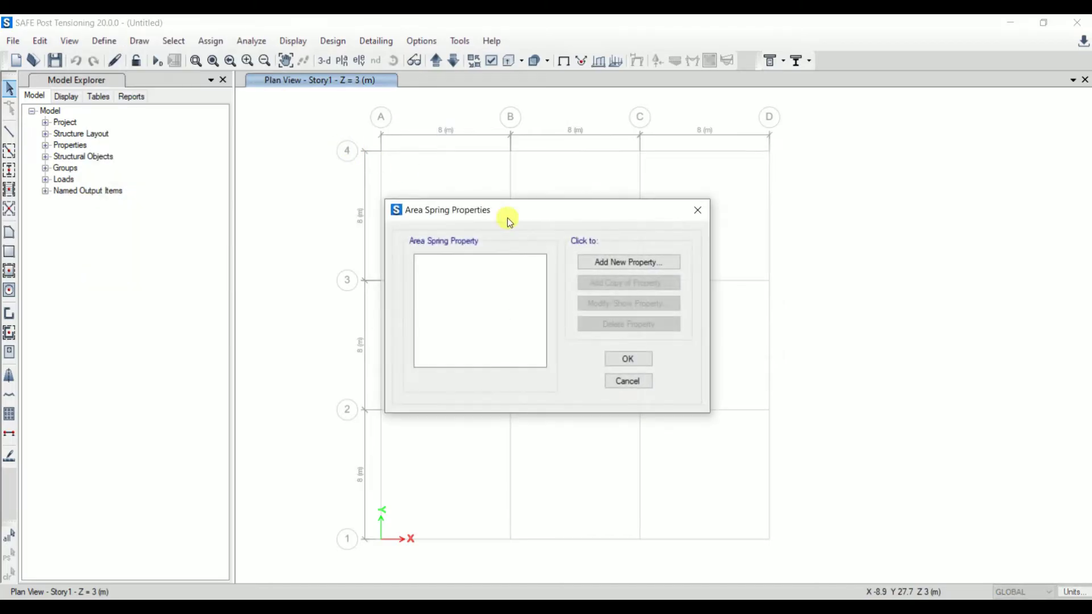
click(620, 261)
double_click(546, 171)
text(Subgrade )
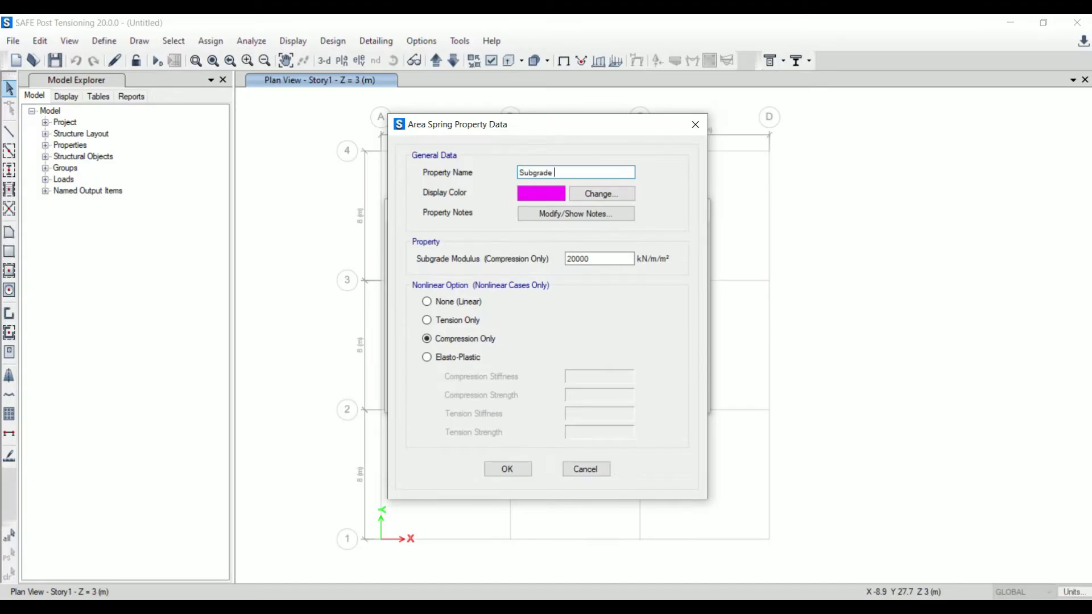
text(Modulus)
Step: Set the spring property's subgrade modulus to 8000 kN/m/m² and accept the area spring properties
double_click(567, 257)
text(8000)
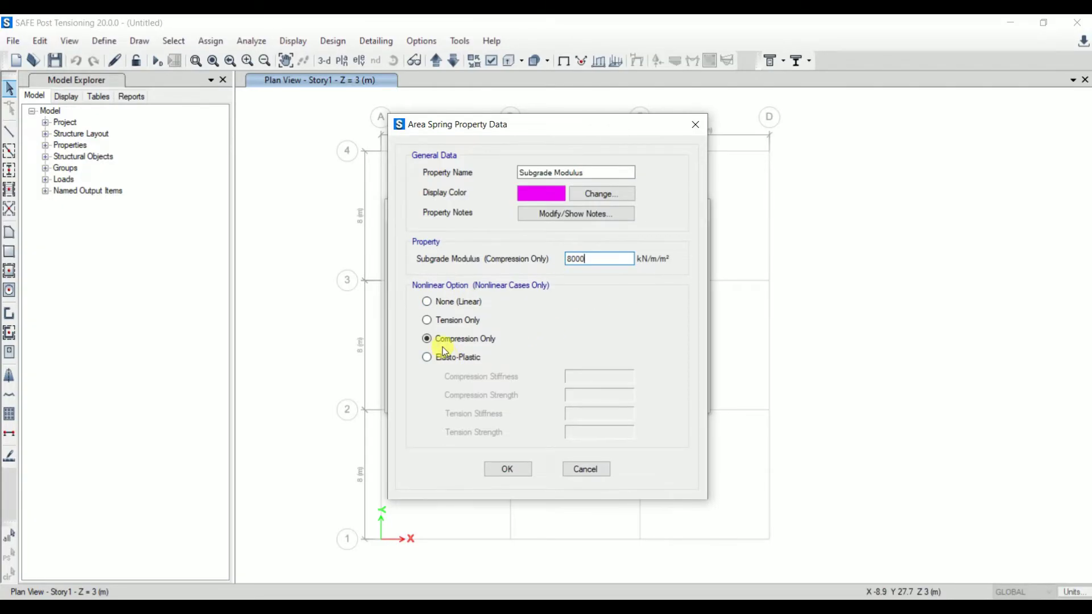
click(509, 473)
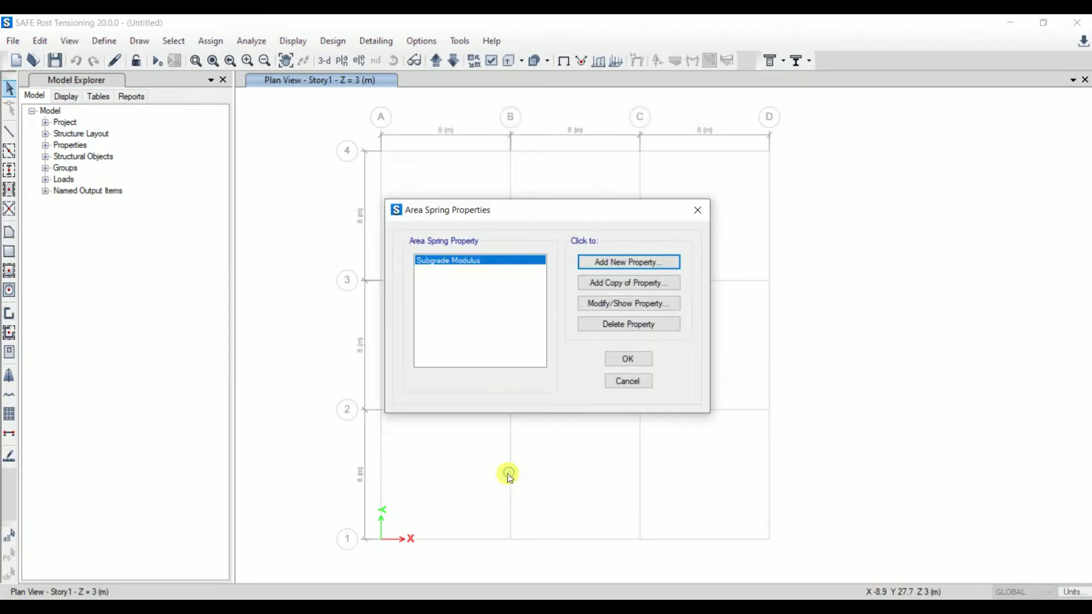
click(641, 359)
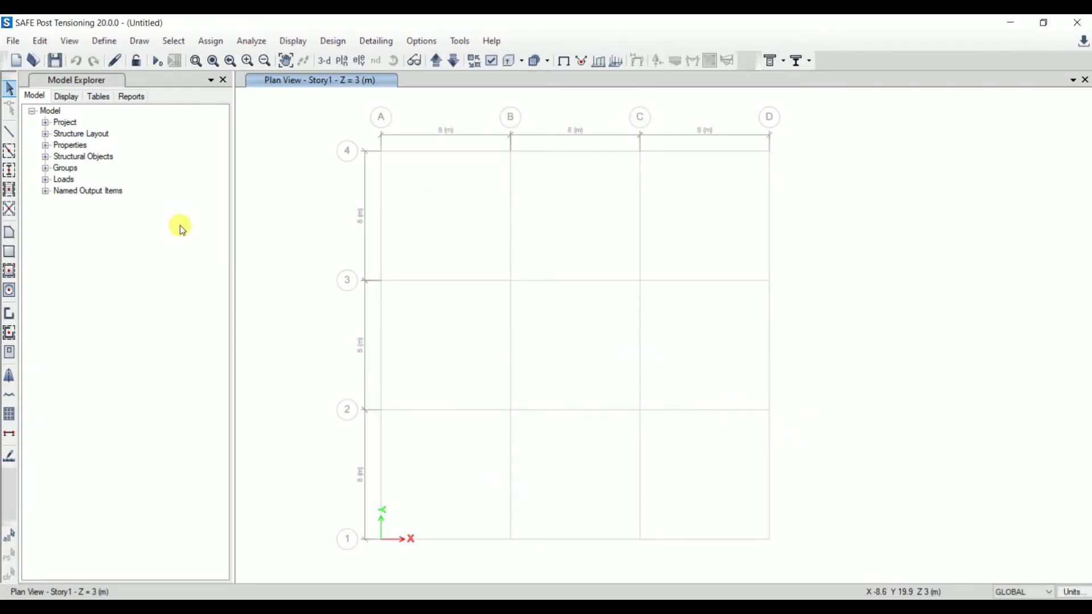
Step: Quick-draw a rectangular 1480 by 1480 mm area with the Footing 300 property around grid intersection B-3
click(10, 293)
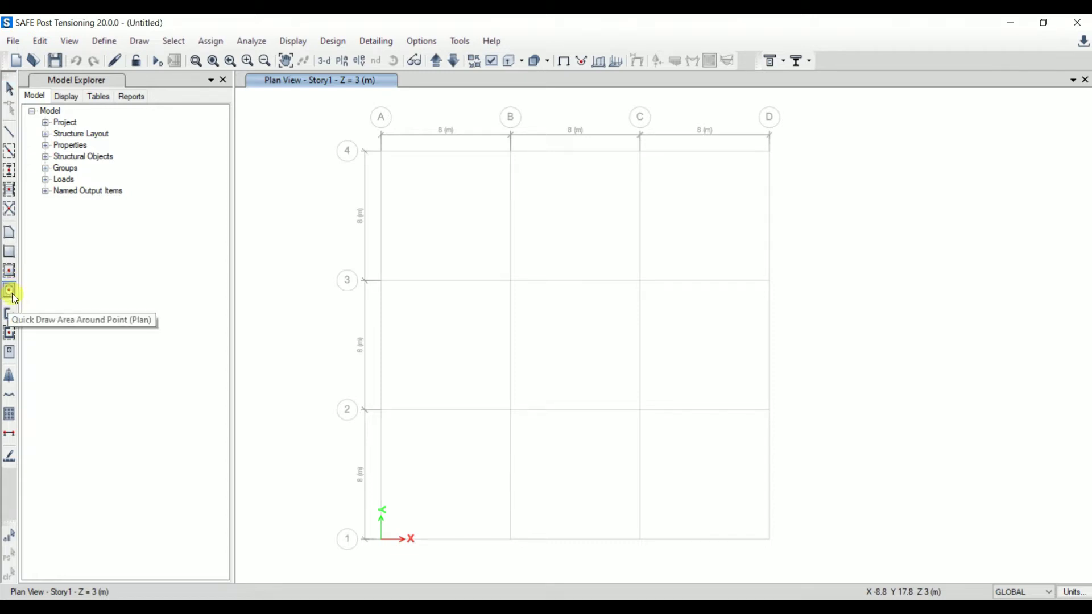
click(163, 492)
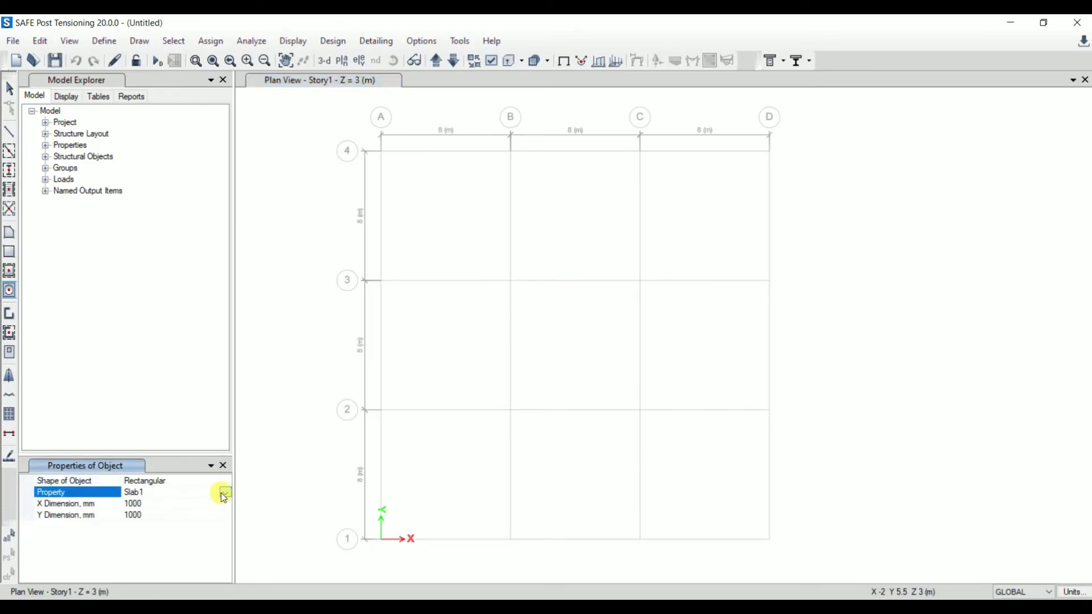
click(226, 492)
click(158, 503)
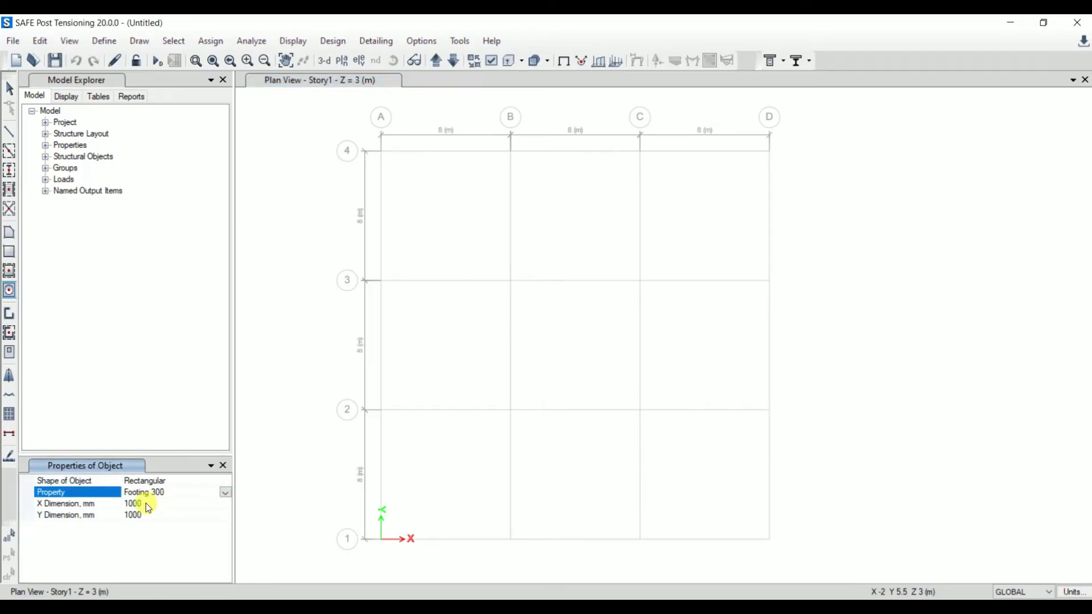
click(144, 504)
text(148)
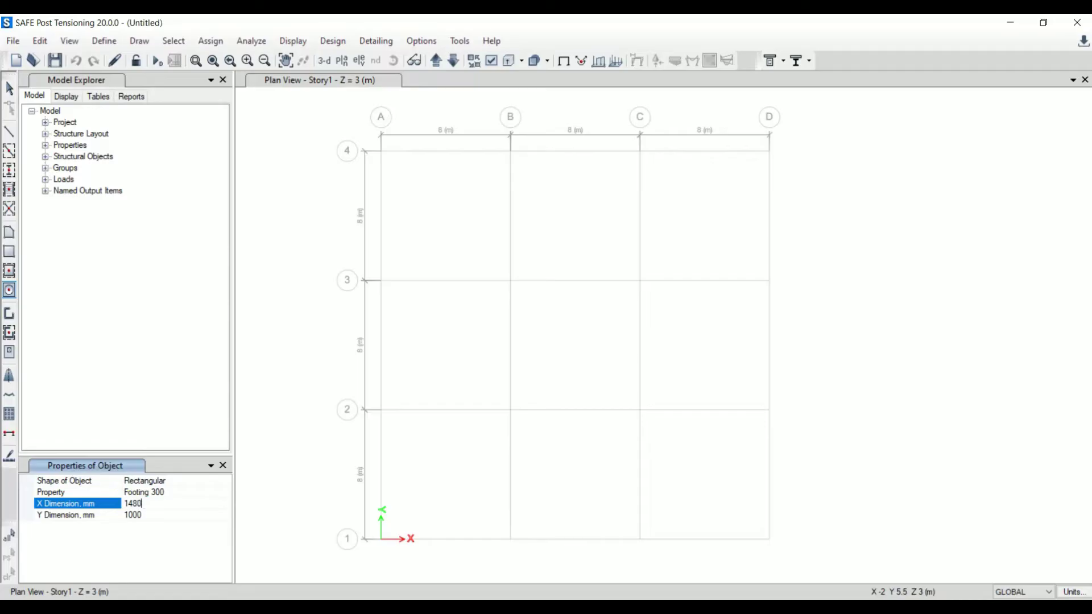
click(152, 516)
text(1)
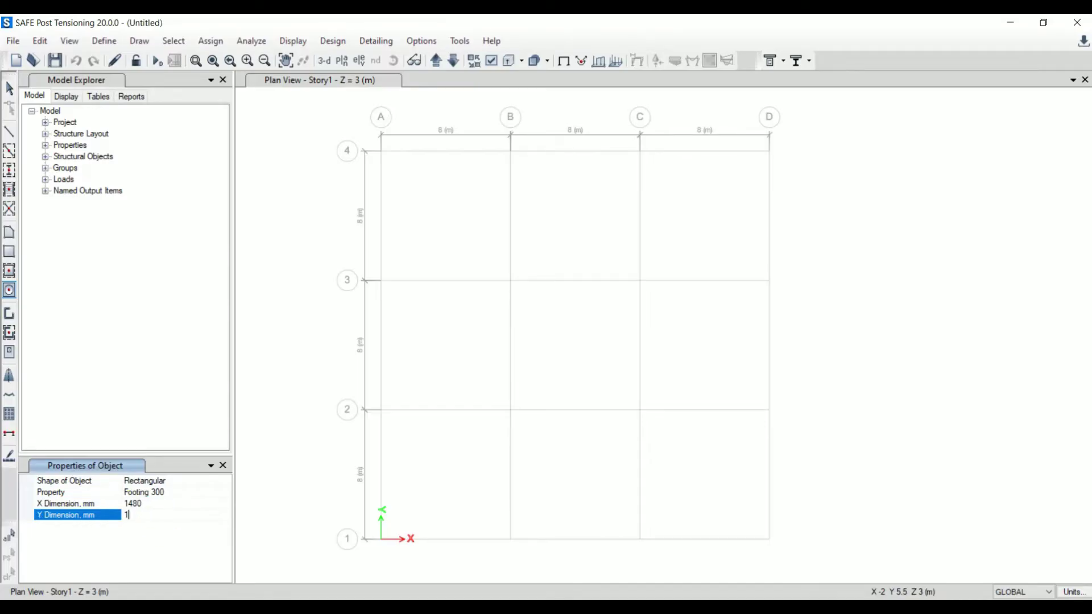
click(509, 281)
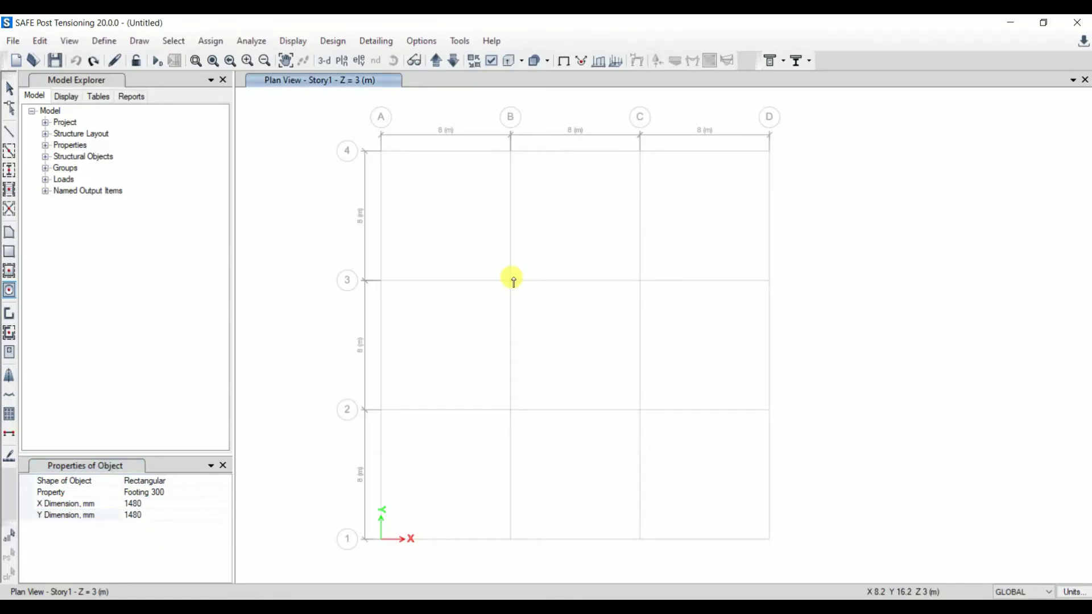
scroll(510, 254, up, 5)
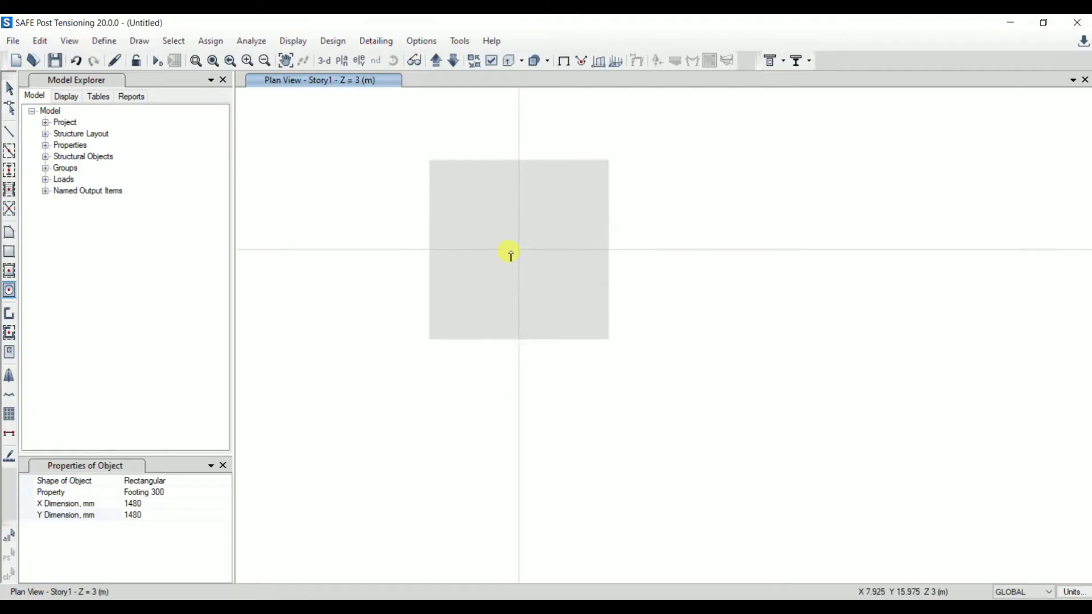
Step: Draw a 300 by 300 mm rectangular area with the Stiff property around the footing's centre point at B-3
click(178, 492)
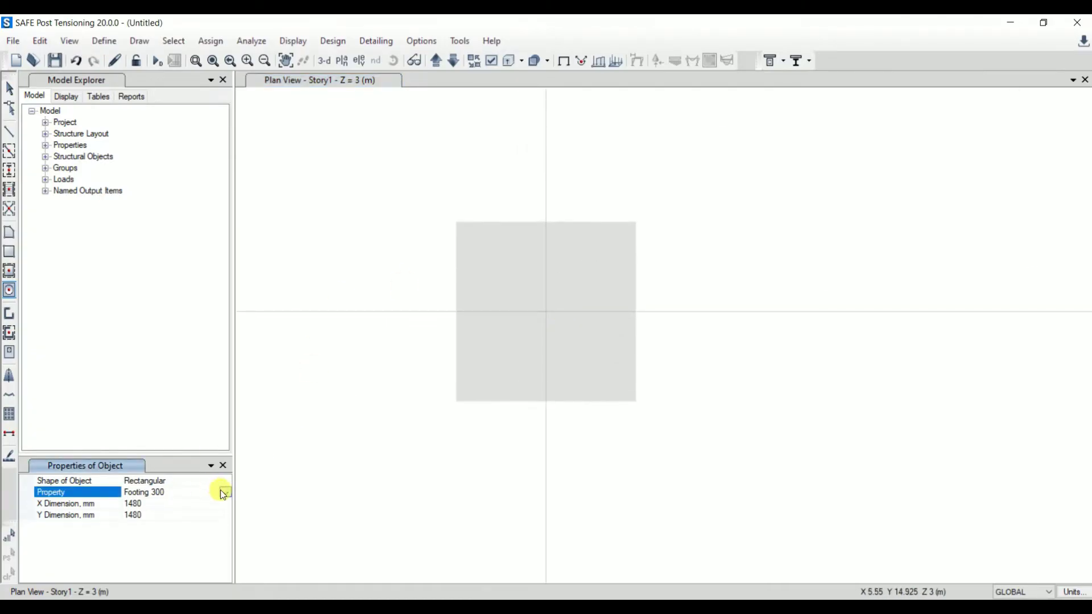
click(225, 493)
click(148, 539)
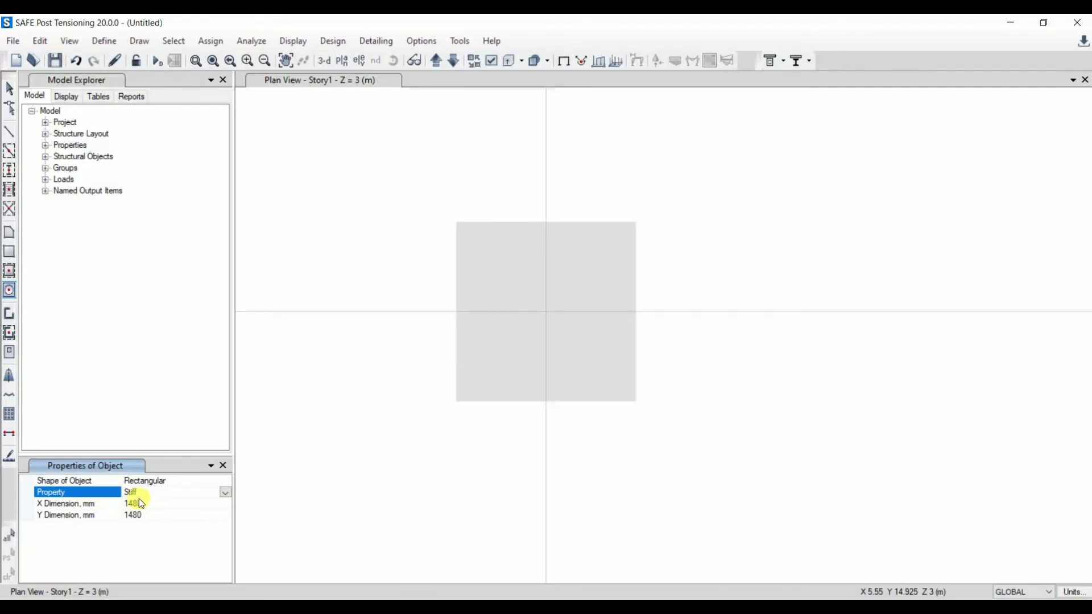
click(138, 502)
text(300)
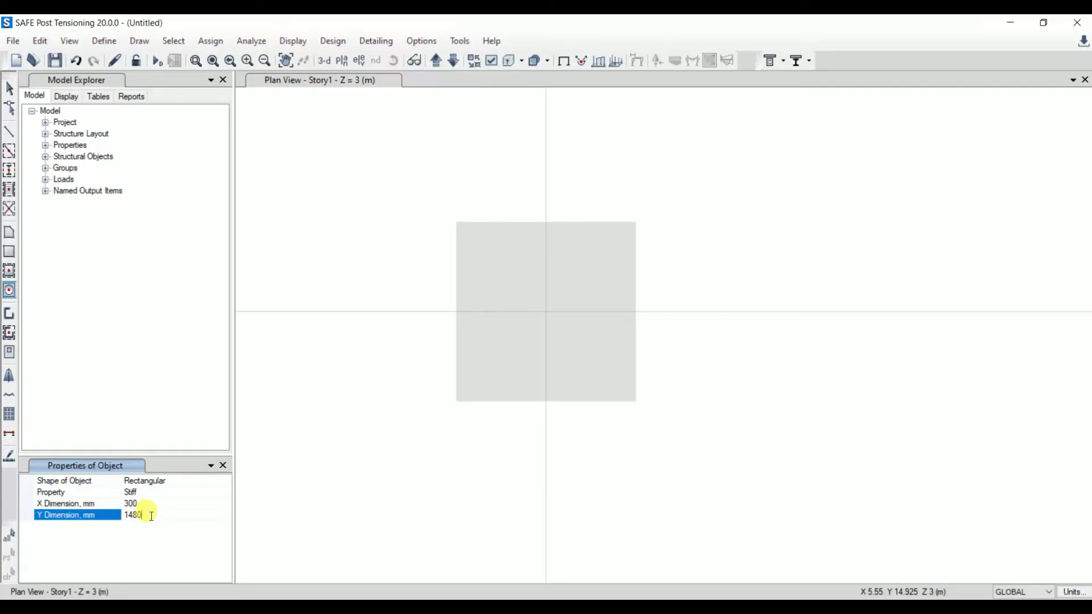
double_click(151, 516)
text(300)
click(546, 311)
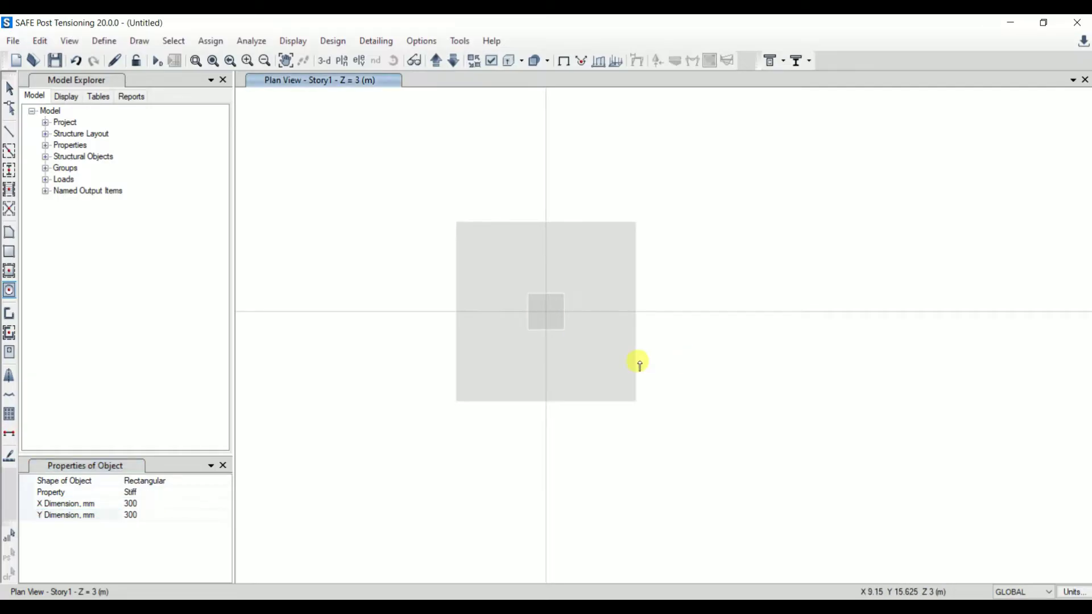
key(Escape)
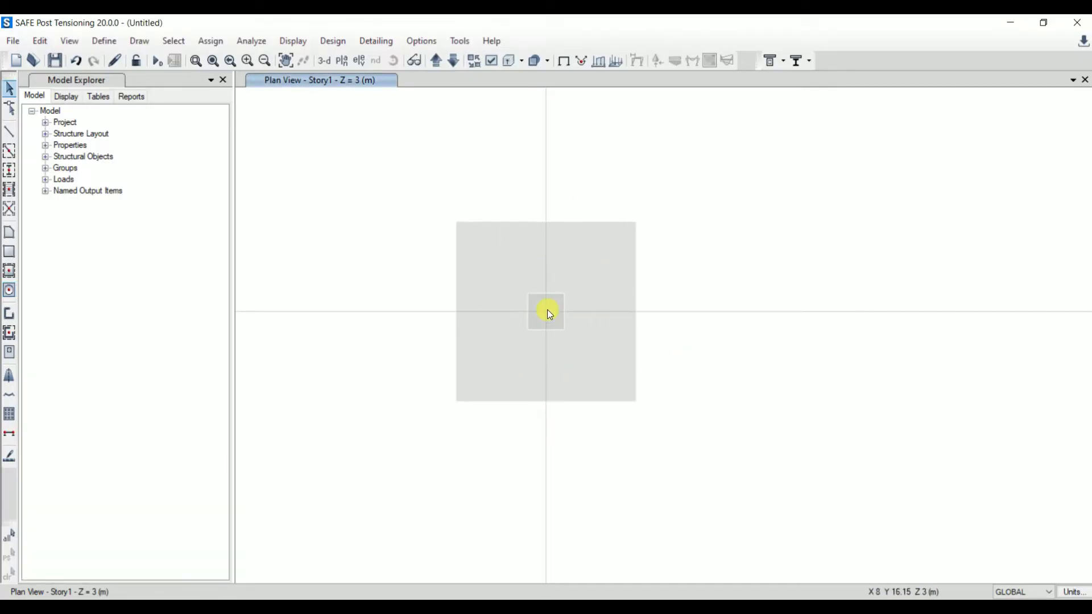
Step: Draw a dimension line across the footing's upper edge to check its width
scroll(548, 312, down, 4)
scroll(558, 361, up, 2)
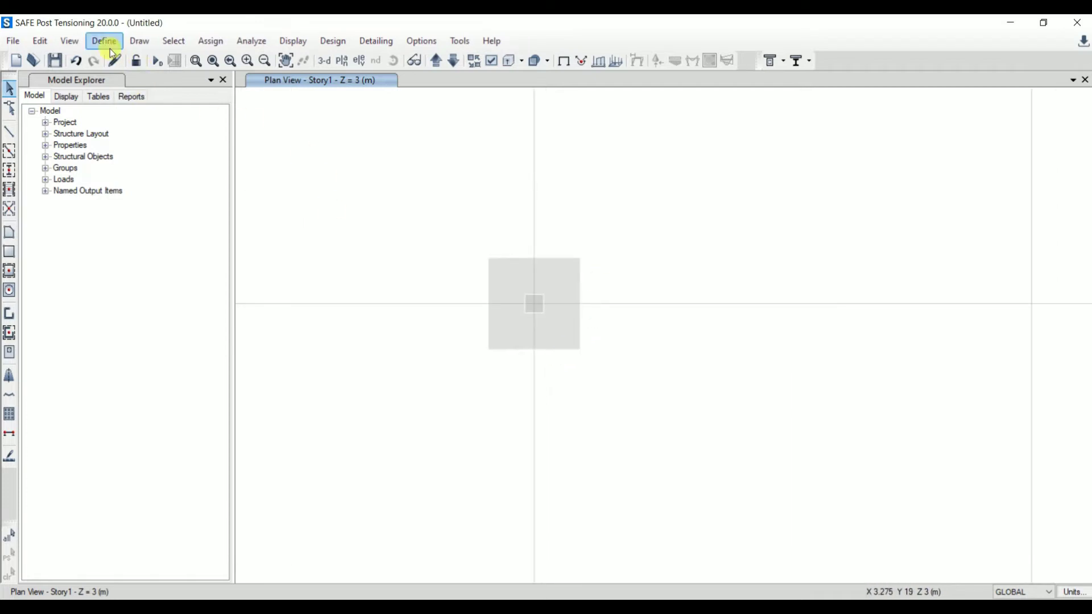
click(139, 42)
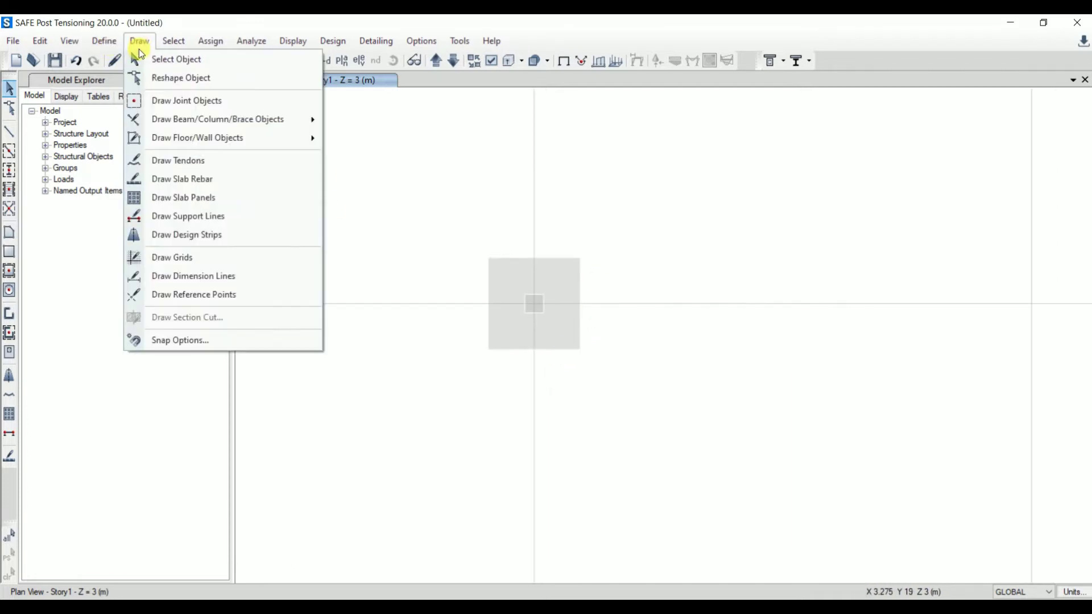
click(205, 276)
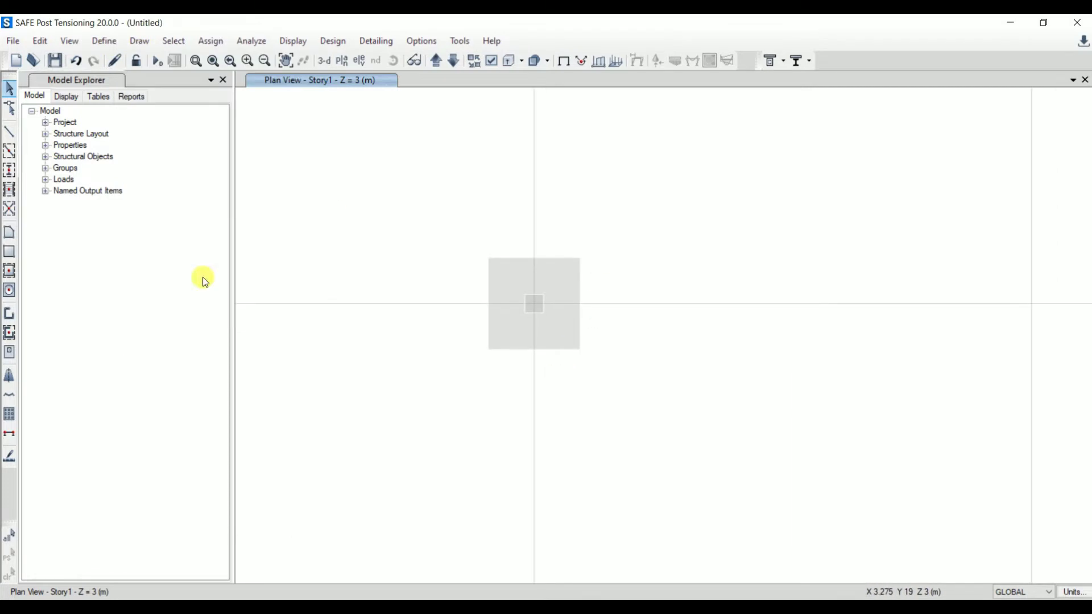
click(488, 258)
click(579, 258)
scroll(529, 227, up, 4)
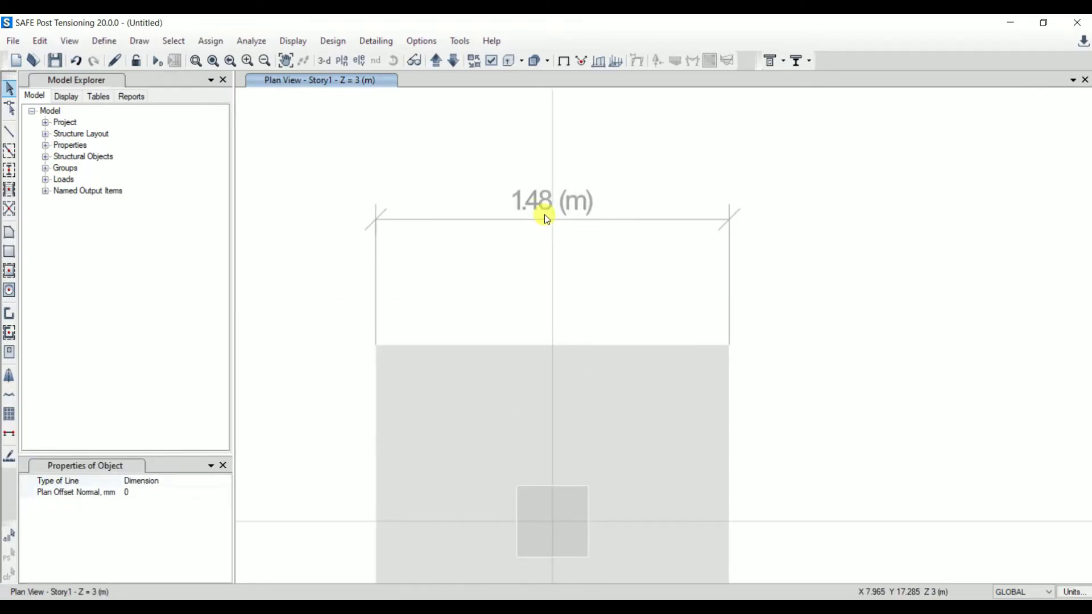
scroll(558, 266, down, 4)
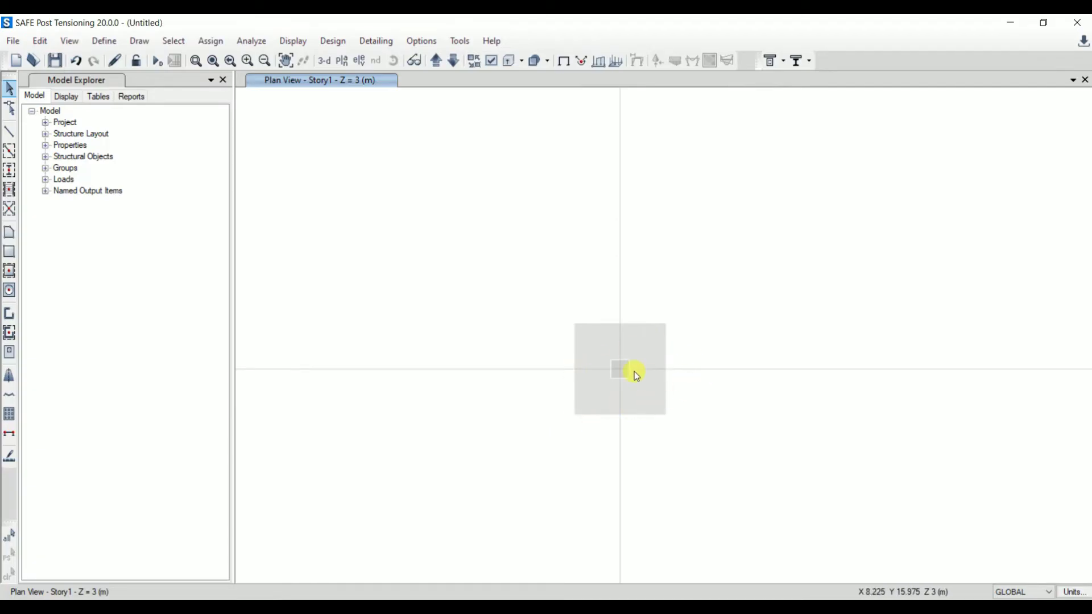
Step: Examine the footing and the stiff area in the 3-D view with their thicknesses extruded
click(323, 65)
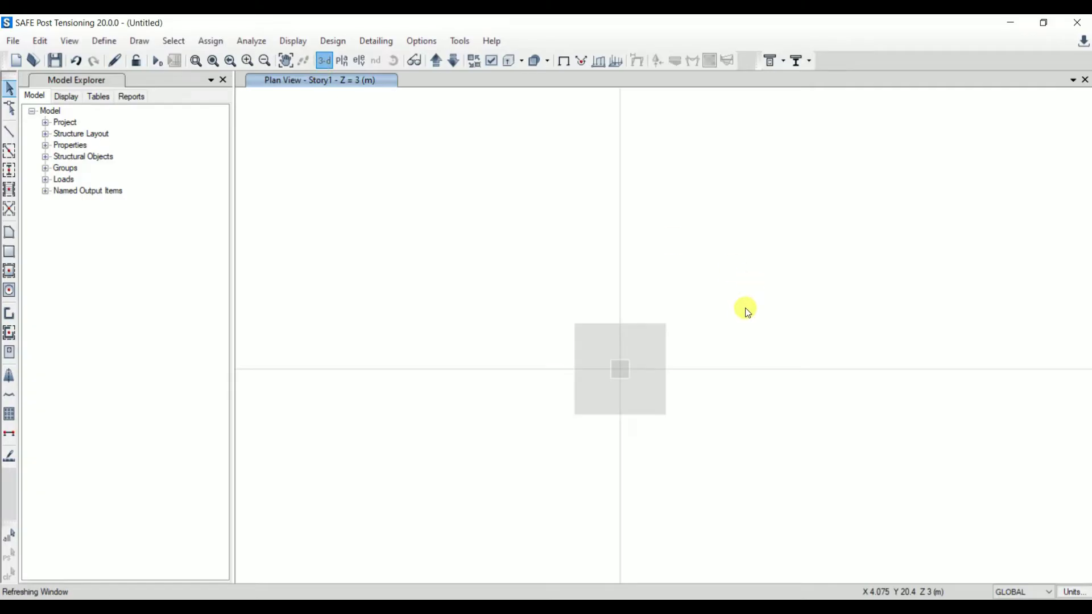
scroll(592, 241, up, 5)
scroll(524, 234, up, 3)
scroll(601, 211, down, 3)
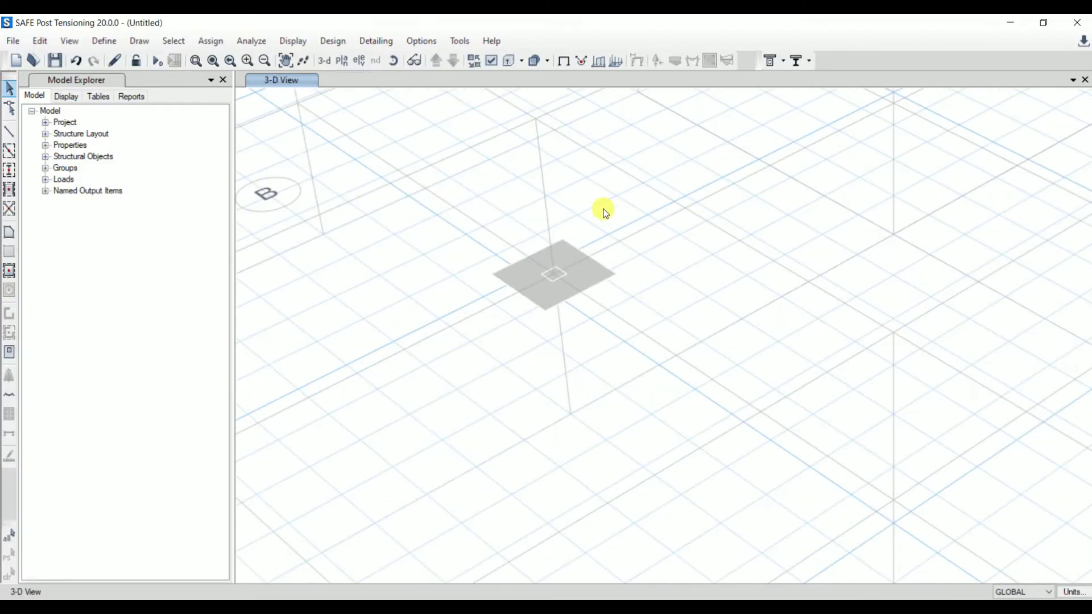
click(507, 63)
scroll(513, 314, up, 4)
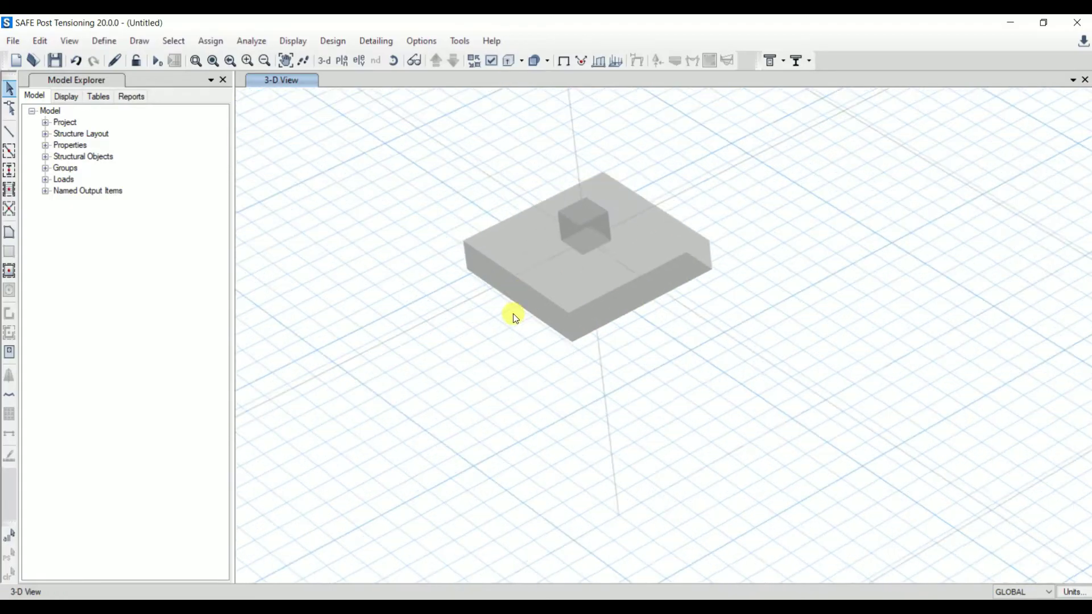
scroll(733, 341, down, 3)
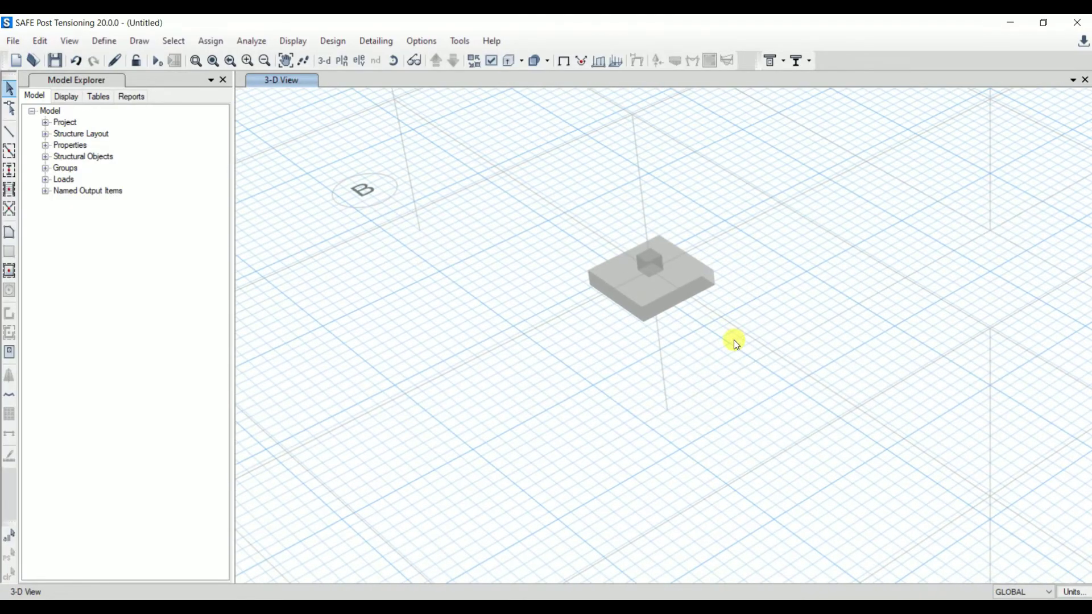
Step: Return to the Story1 plan view and assign the Subgrade Modulus area spring to the footing
click(397, 60)
scroll(734, 302, up, 6)
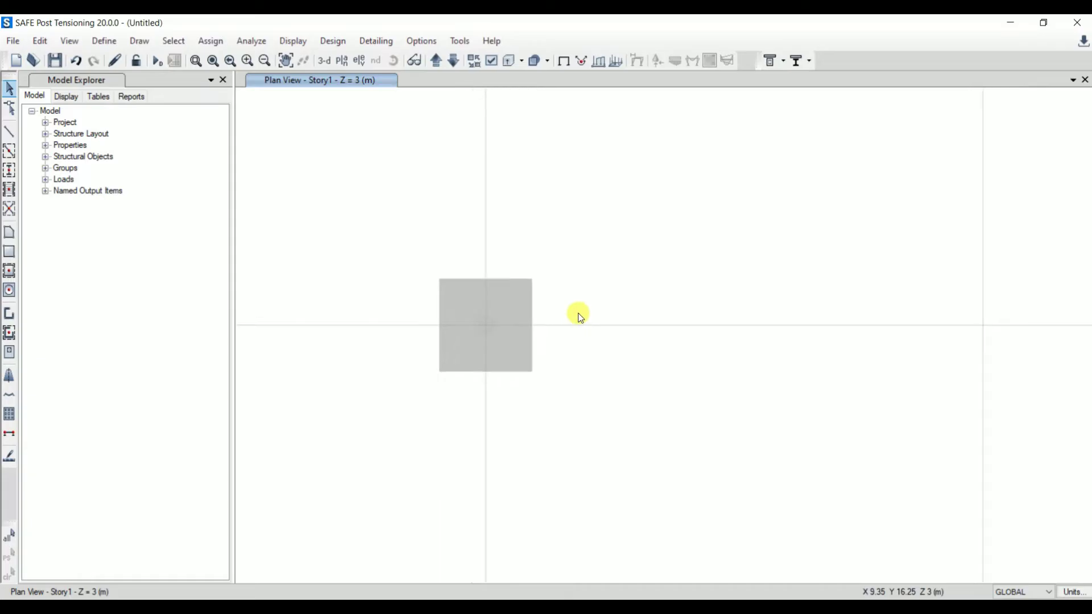
scroll(574, 349, down, 2)
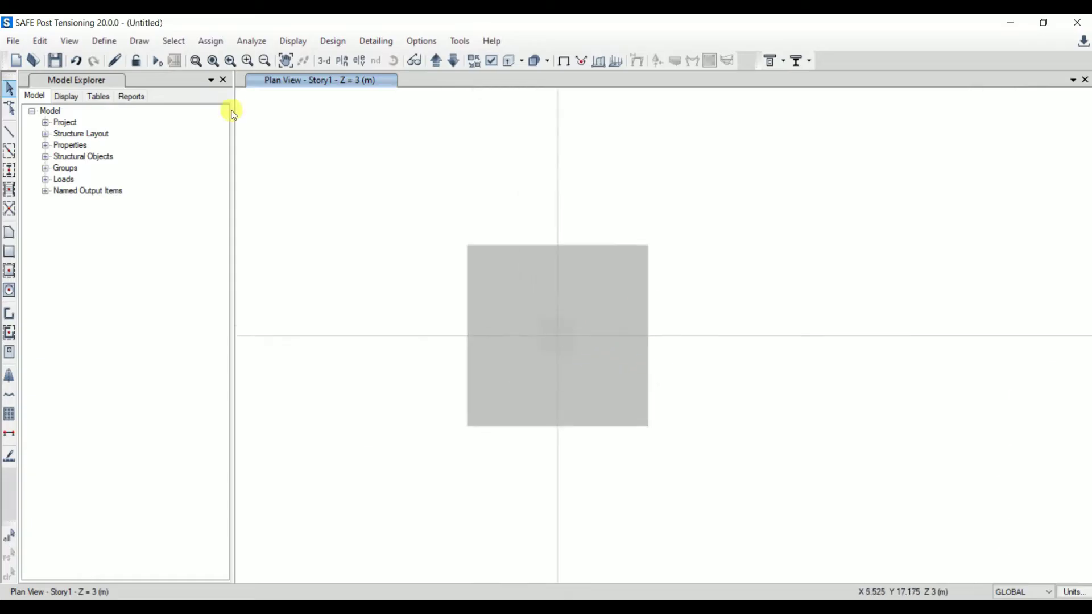
click(501, 271)
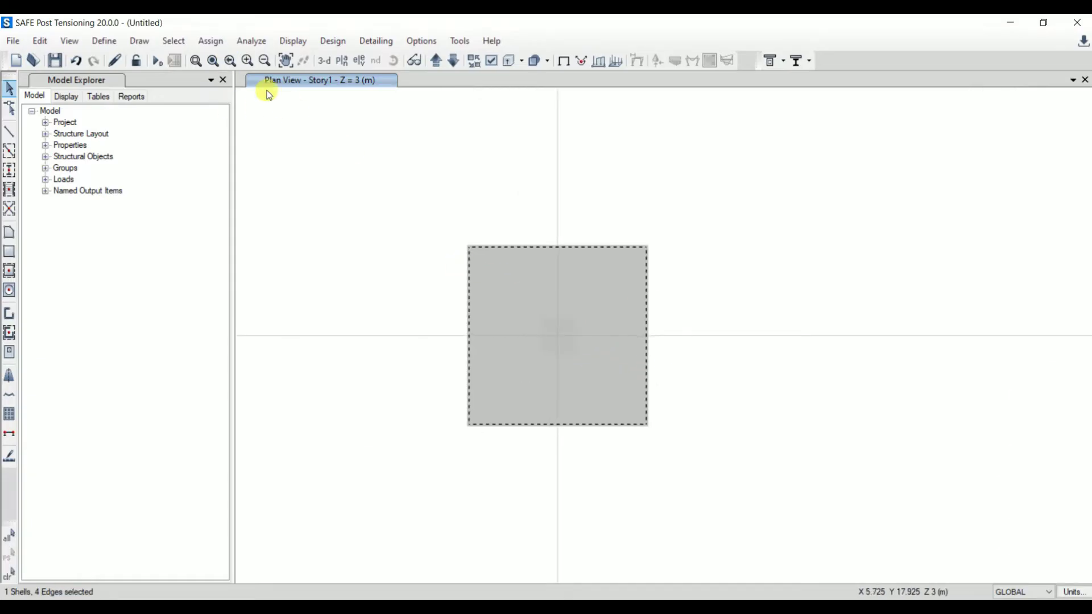
click(207, 43)
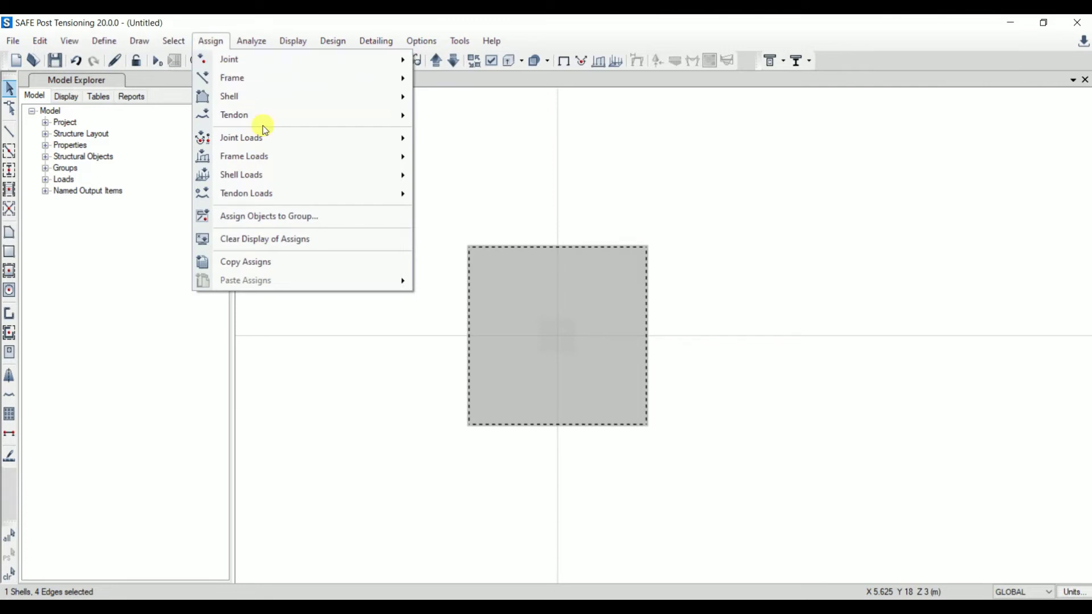
mouse_move(262, 97)
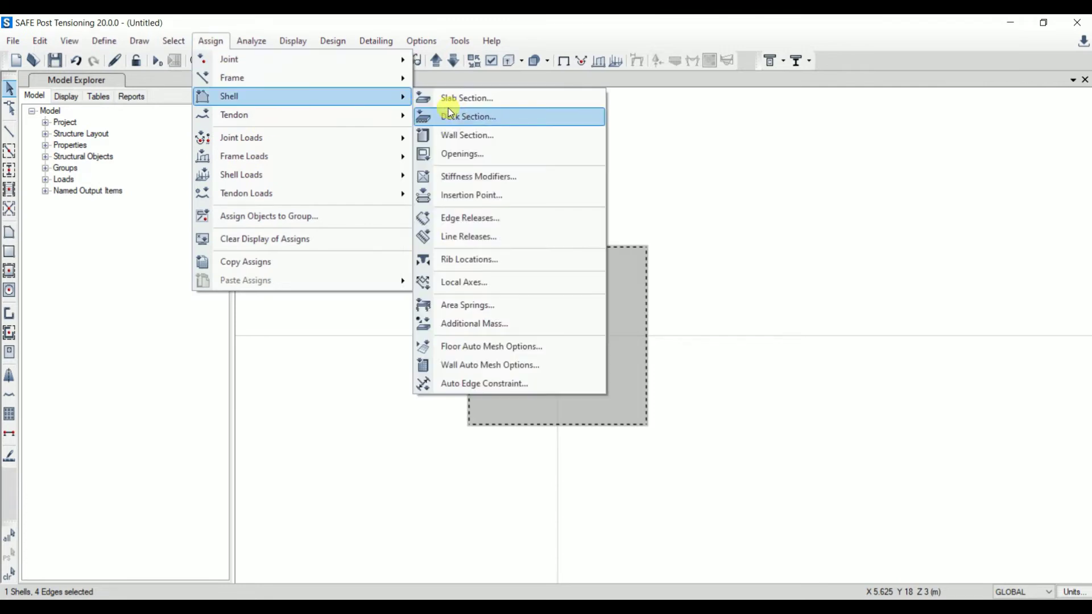
click(483, 305)
click(510, 217)
drag(540, 176, 370, 166)
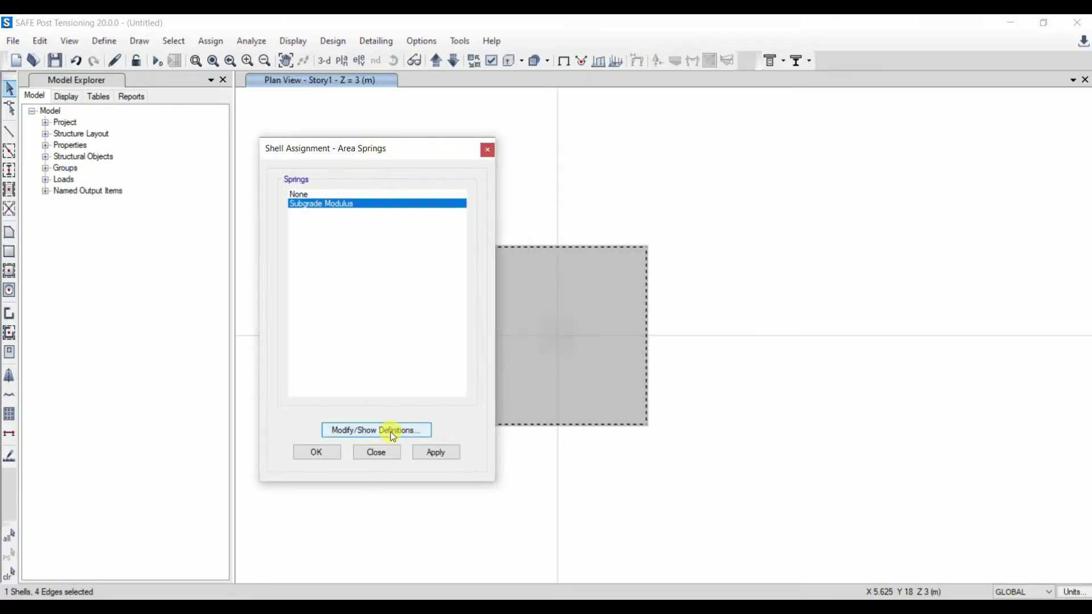
click(435, 453)
click(326, 456)
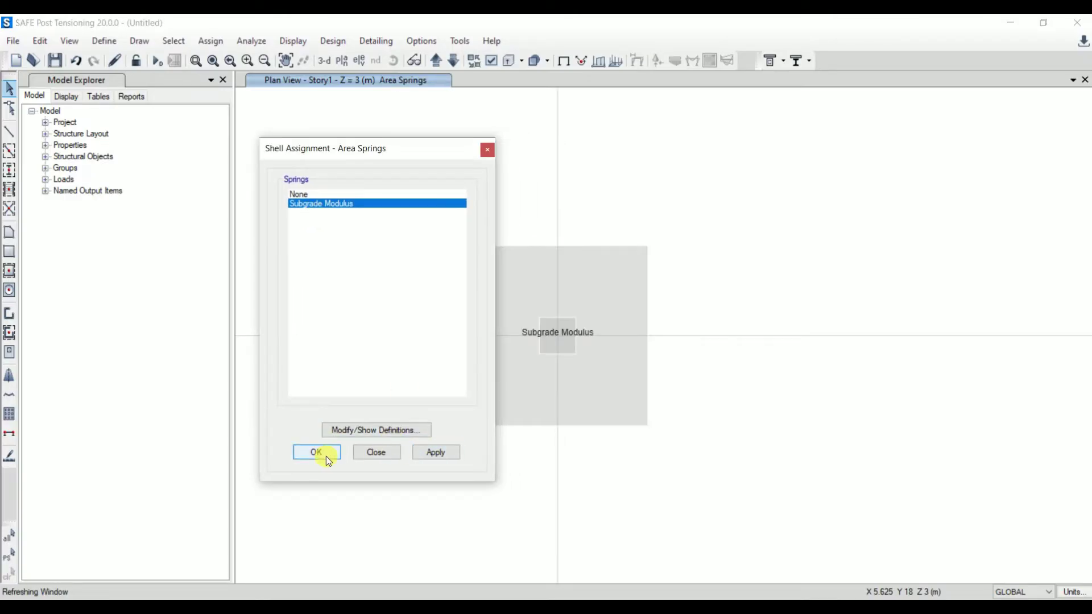
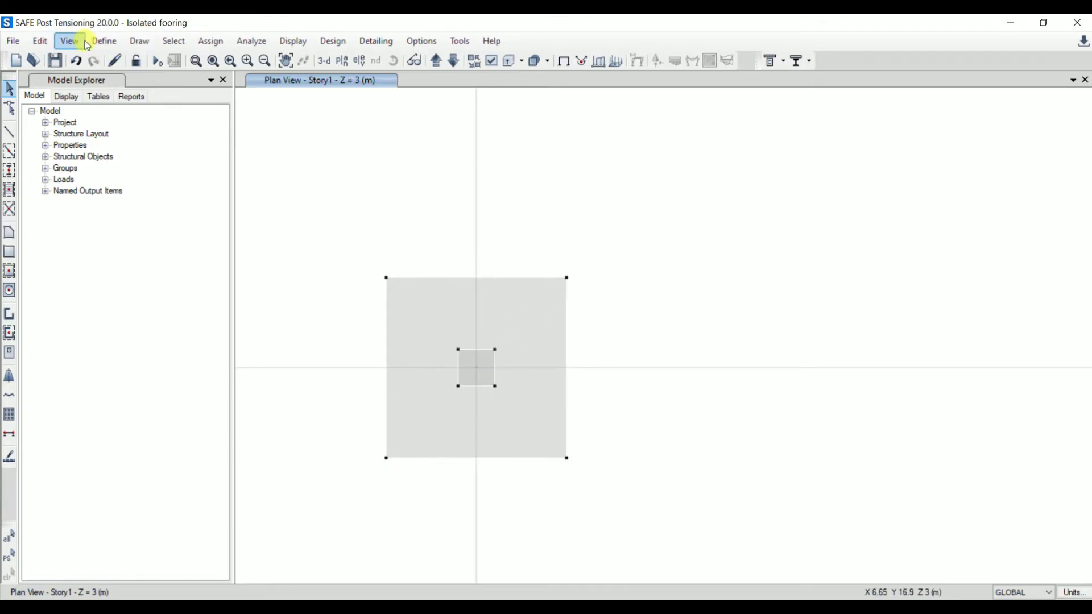
Step: Draw a joint object at the centre point of the stiff column area and select it
click(139, 41)
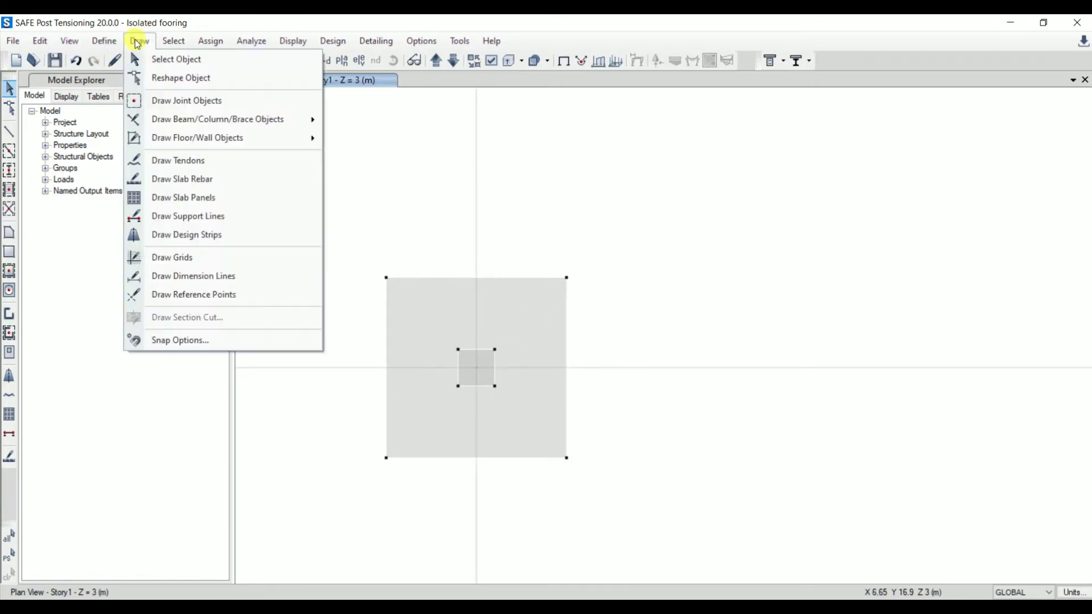
click(170, 102)
click(484, 377)
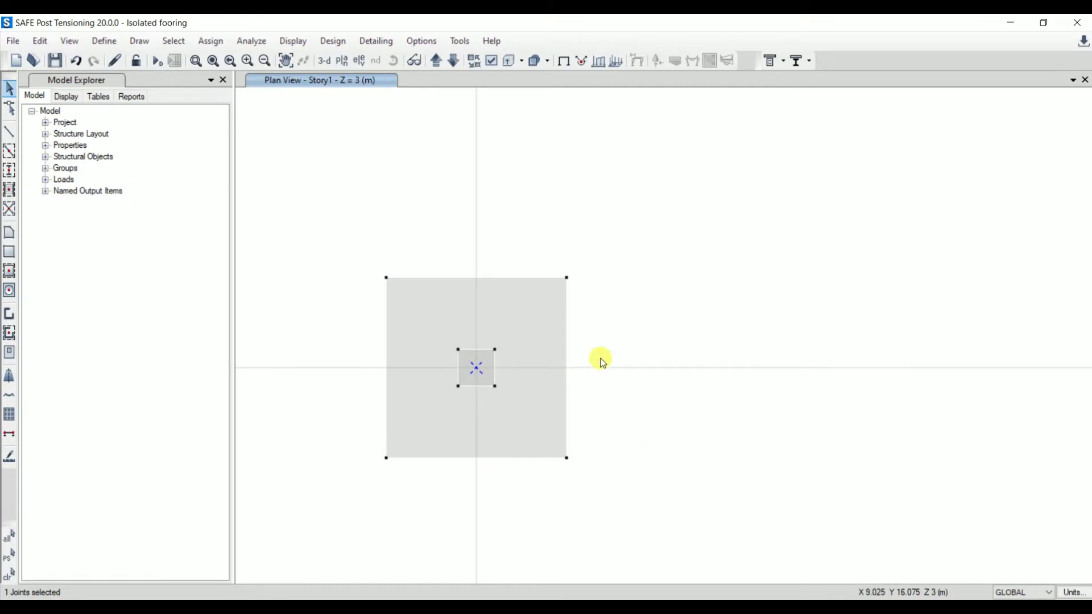
middle_drag(501, 352, 629, 334)
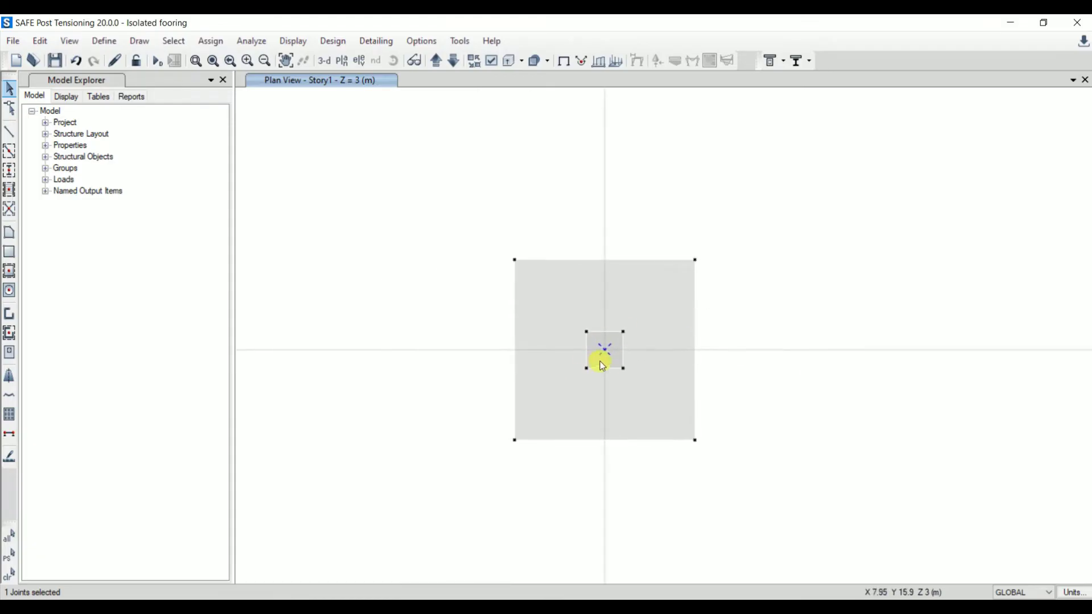
Step: Define a Dead joint force of -300 kN in global Z with a punching shear load size of 300 by 300 mm
click(210, 41)
mouse_move(289, 137)
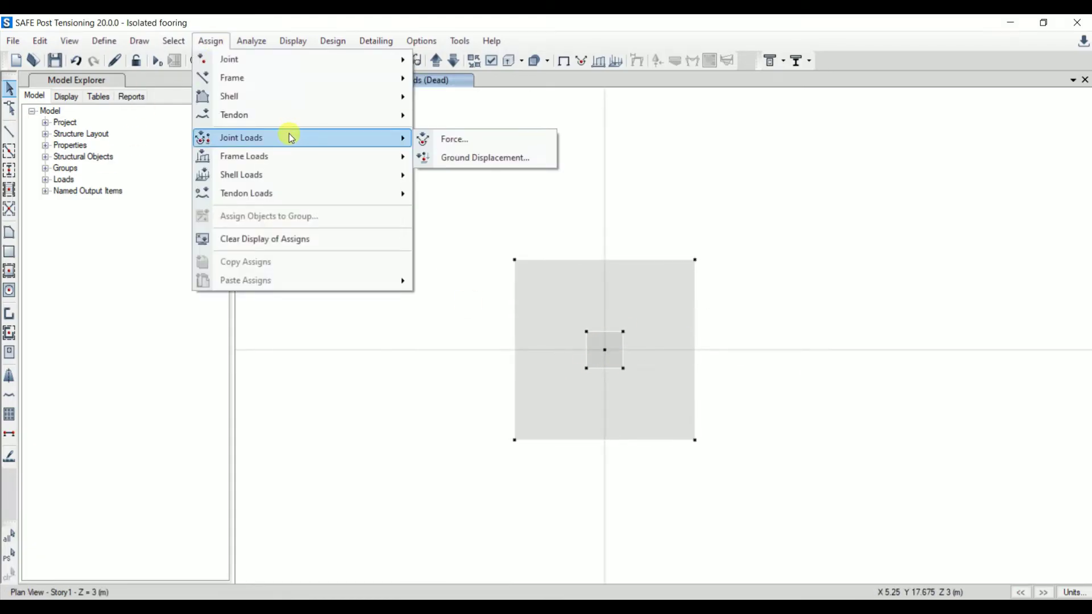
click(454, 140)
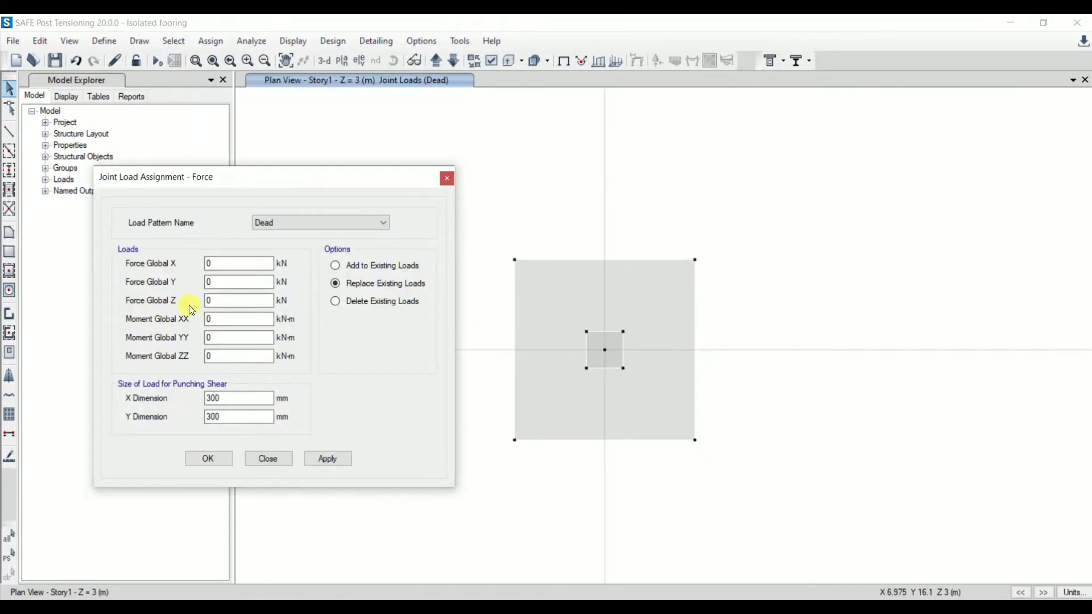
click(210, 300)
text(-300)
double_click(225, 402)
double_click(244, 418)
click(326, 458)
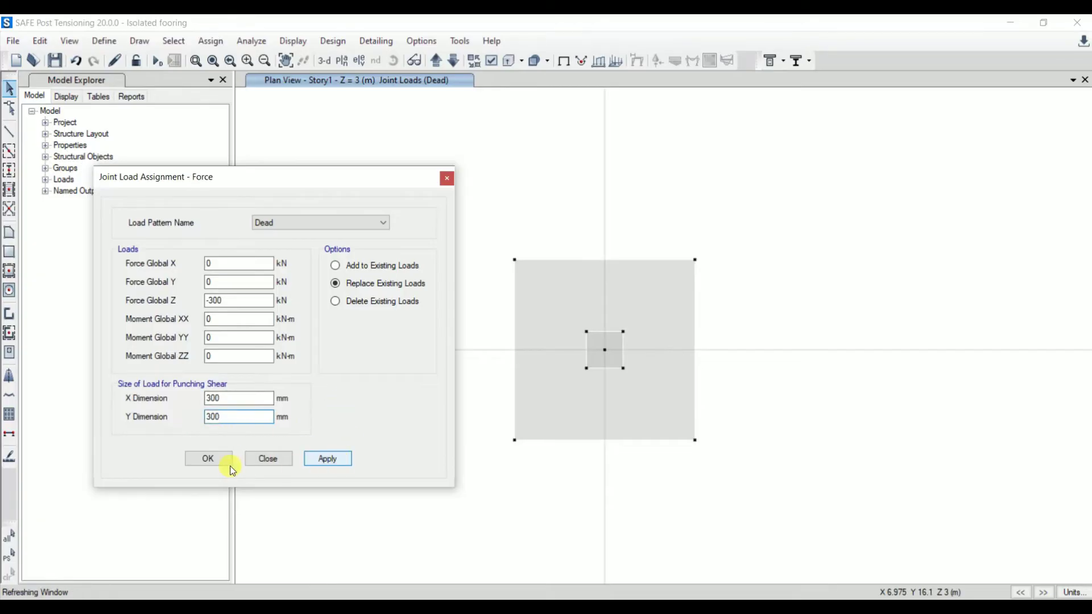
Step: Select the joint at the footing's centre and apply the Dead joint force to it
click(652, 365)
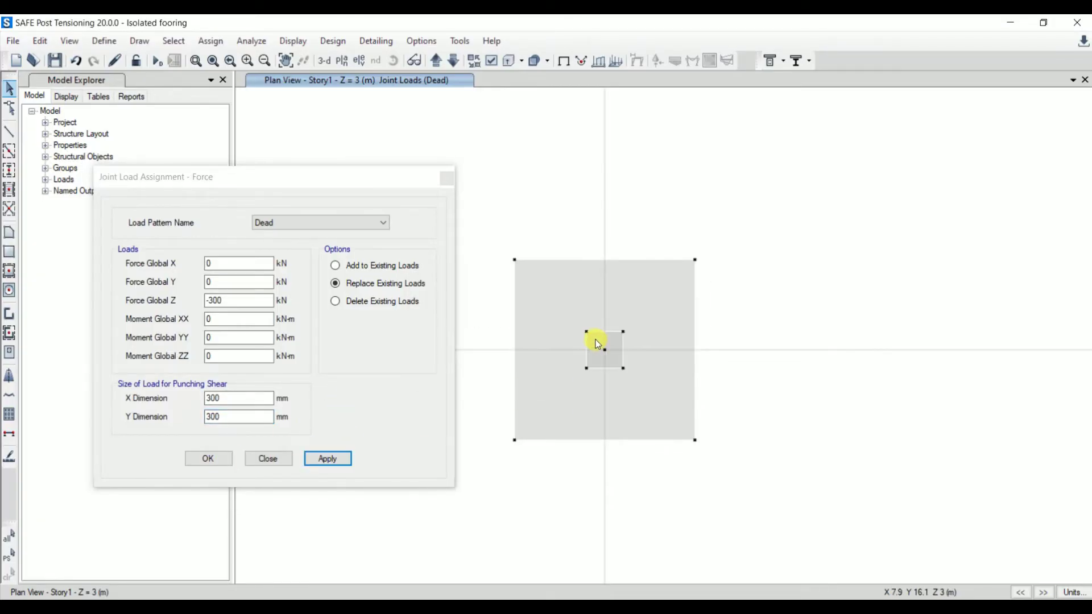
click(613, 357)
click(336, 459)
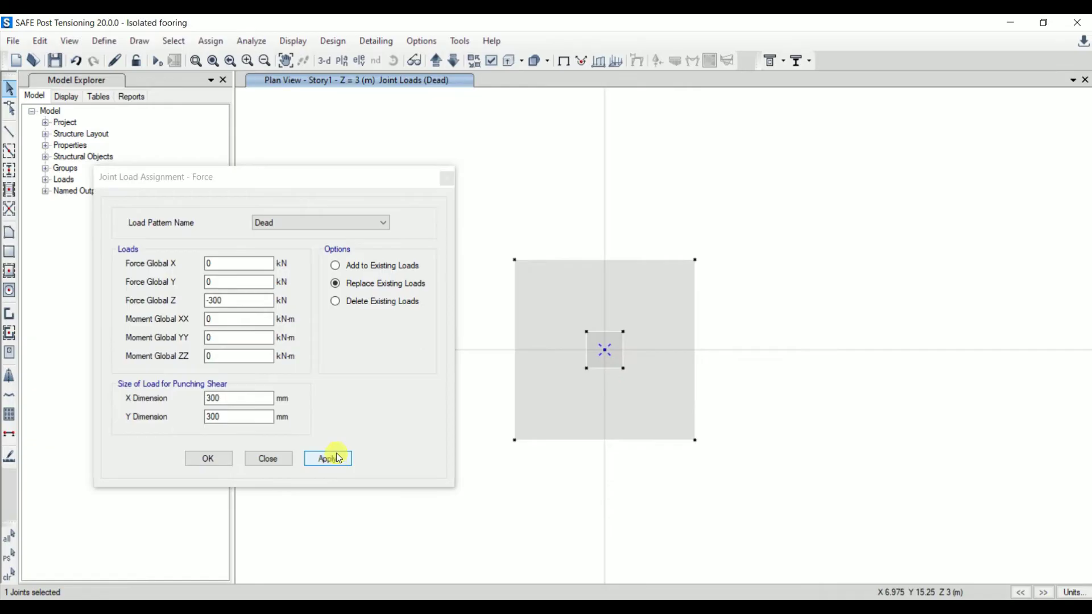
click(603, 349)
click(335, 459)
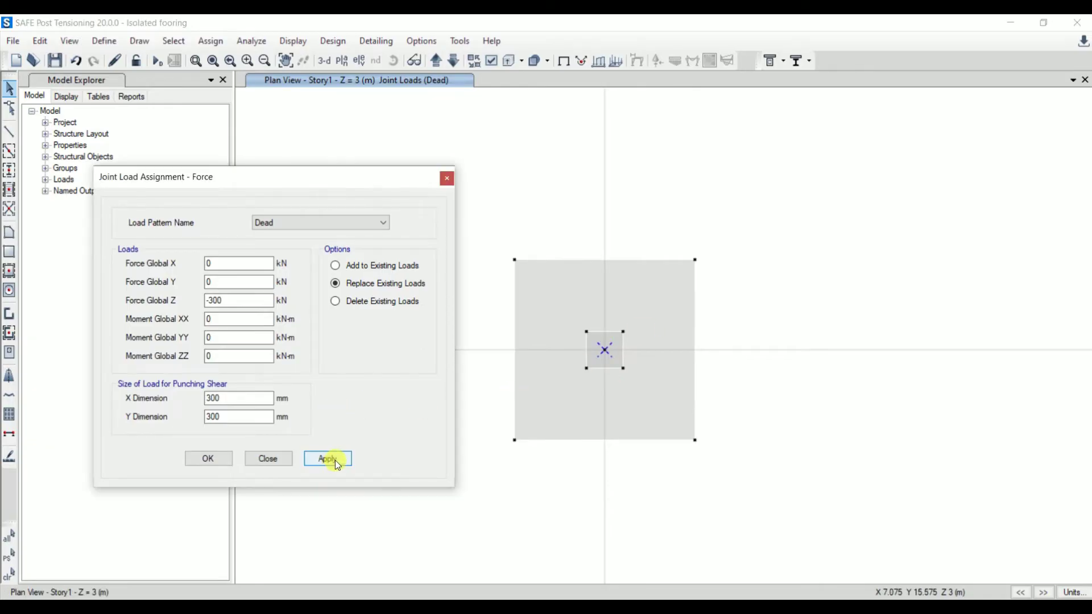
click(218, 461)
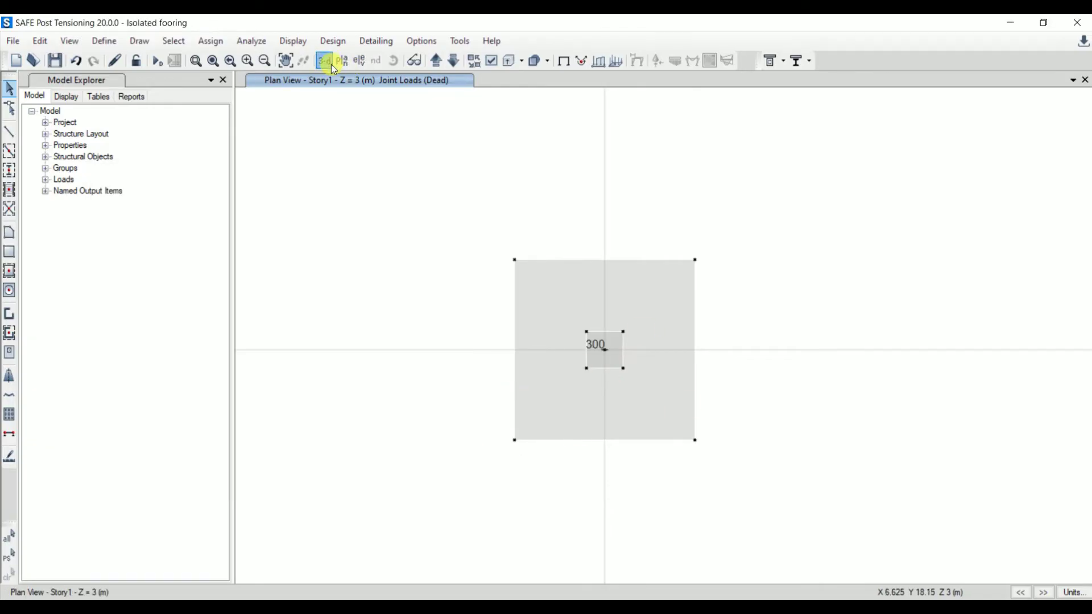
Step: Examine the dead load on the centre joint in the 3-D view and return to the Story1 plan view
scroll(511, 228, up, 5)
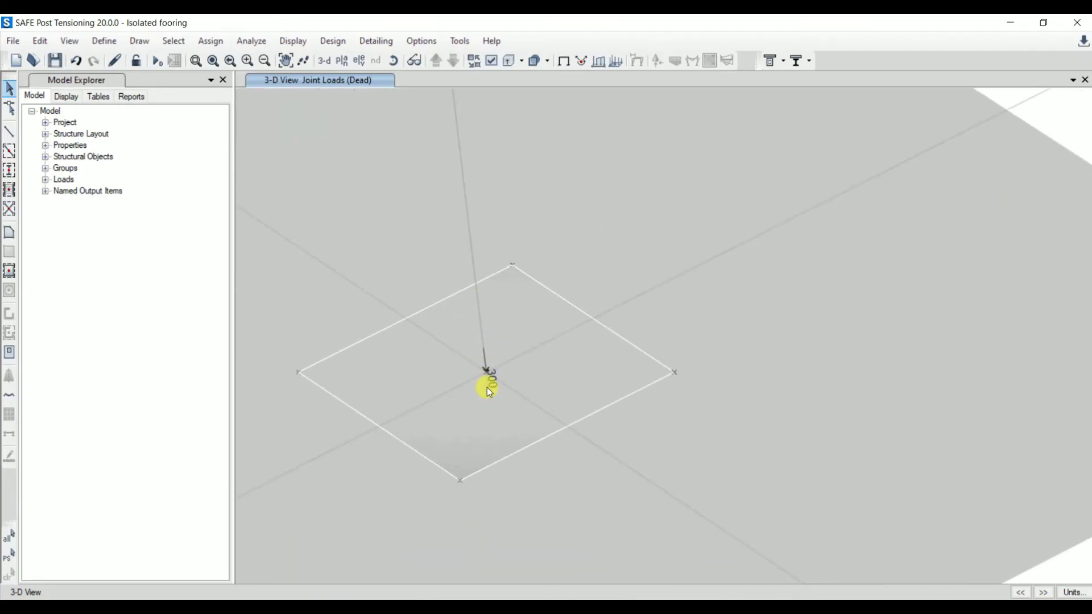
click(342, 60)
scroll(680, 307, up, 4)
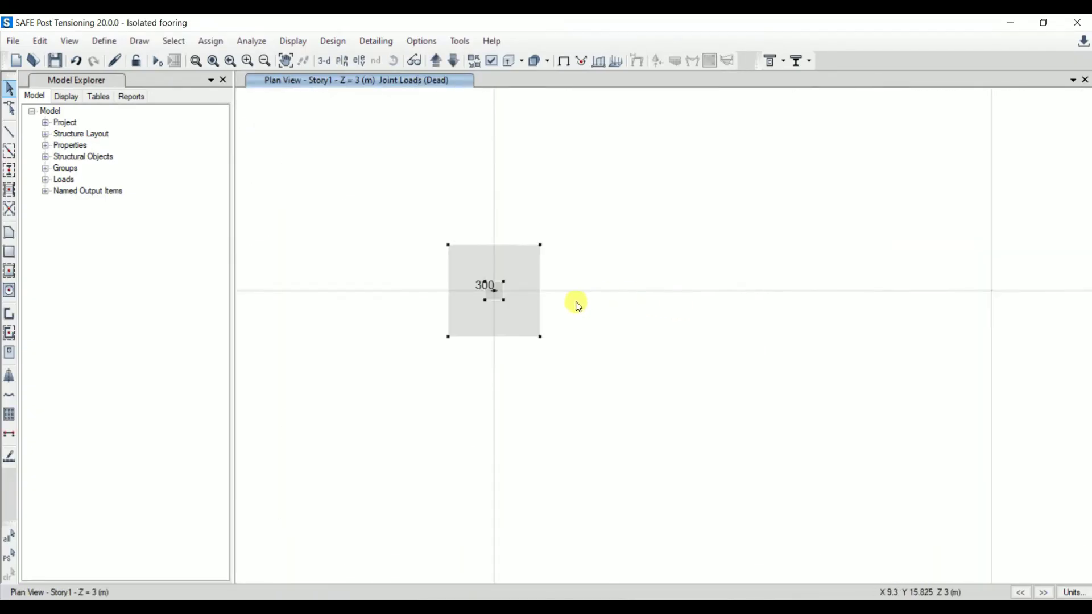
middle_drag(577, 305, 653, 354)
scroll(580, 334, up, 2)
Step: Assign a joint force of -100 kN in global Z under the Live load pattern to the footing's centre joint
click(704, 304)
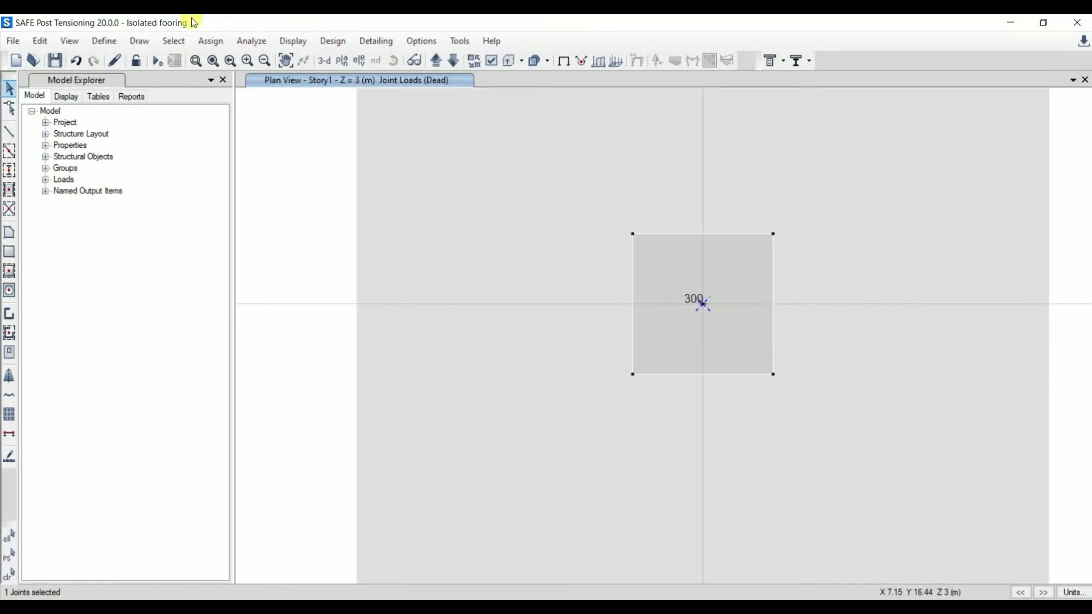
click(211, 41)
mouse_move(290, 142)
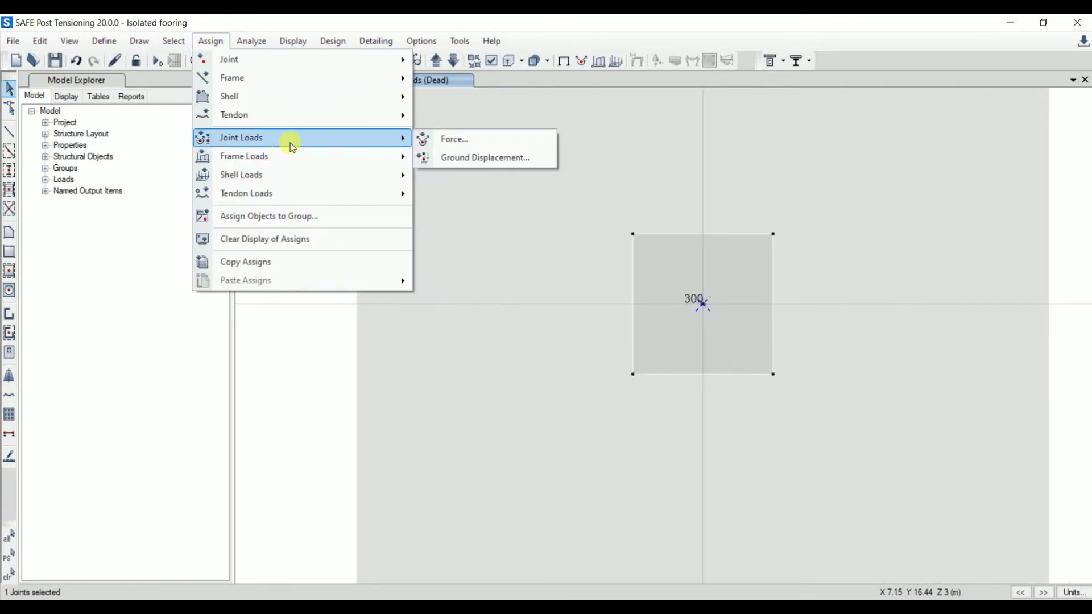
click(453, 138)
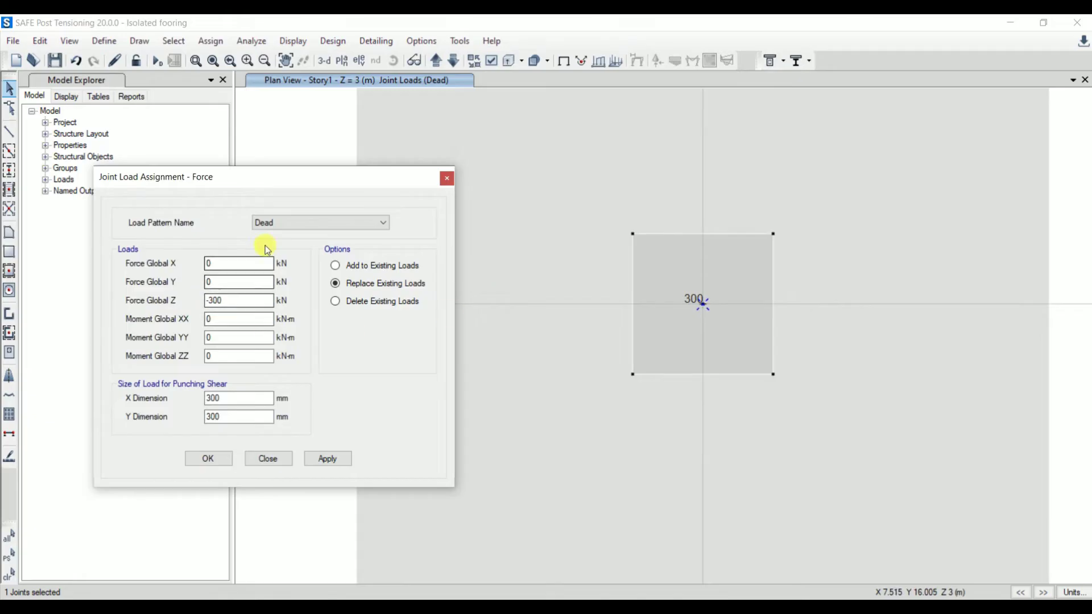
click(288, 223)
click(274, 249)
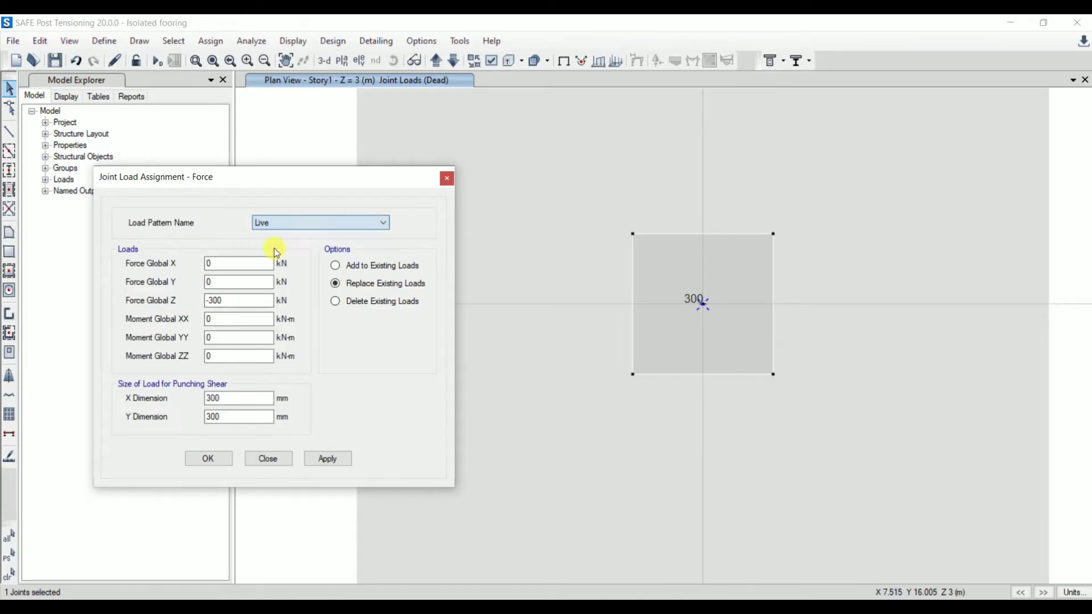
click(243, 299)
key(BackSpace)
key(BackSpace)
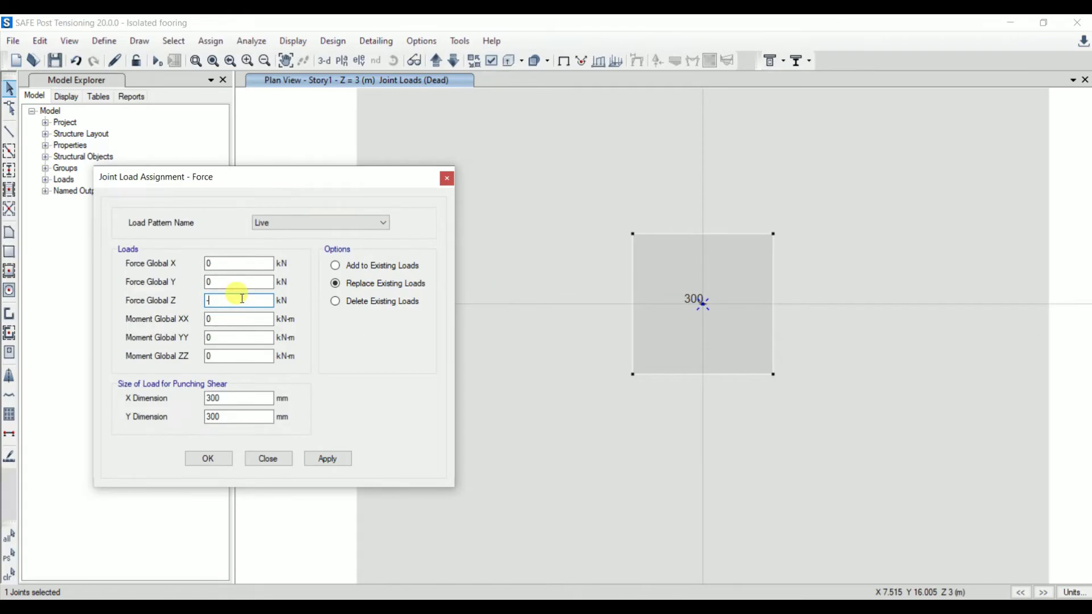
text(1)
click(333, 458)
click(214, 458)
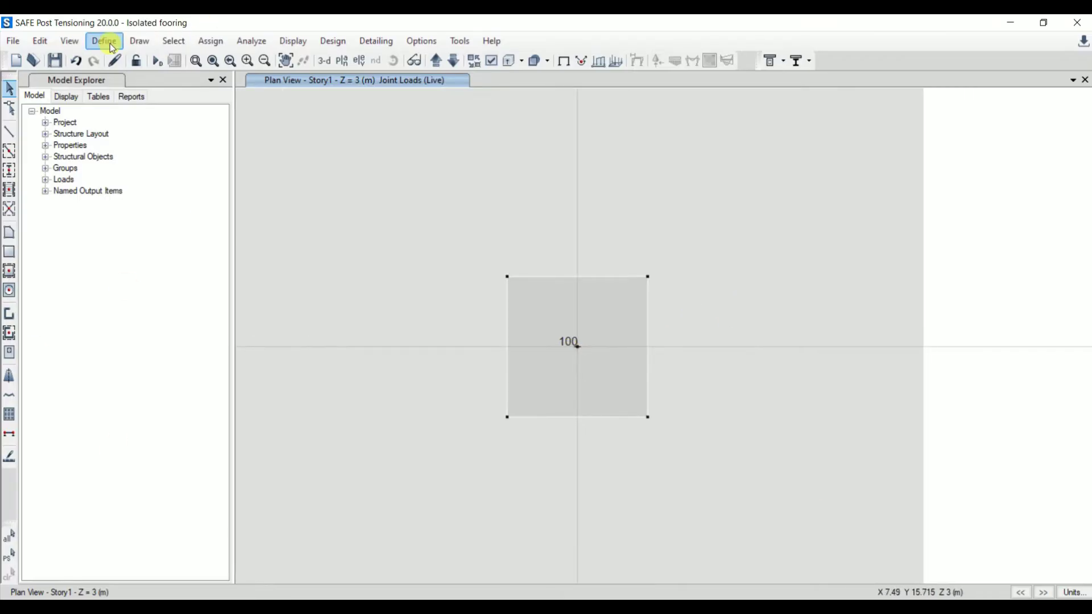
Step: Add a linear load combination named Service load with Dead and Live both at scale factor 1
click(111, 43)
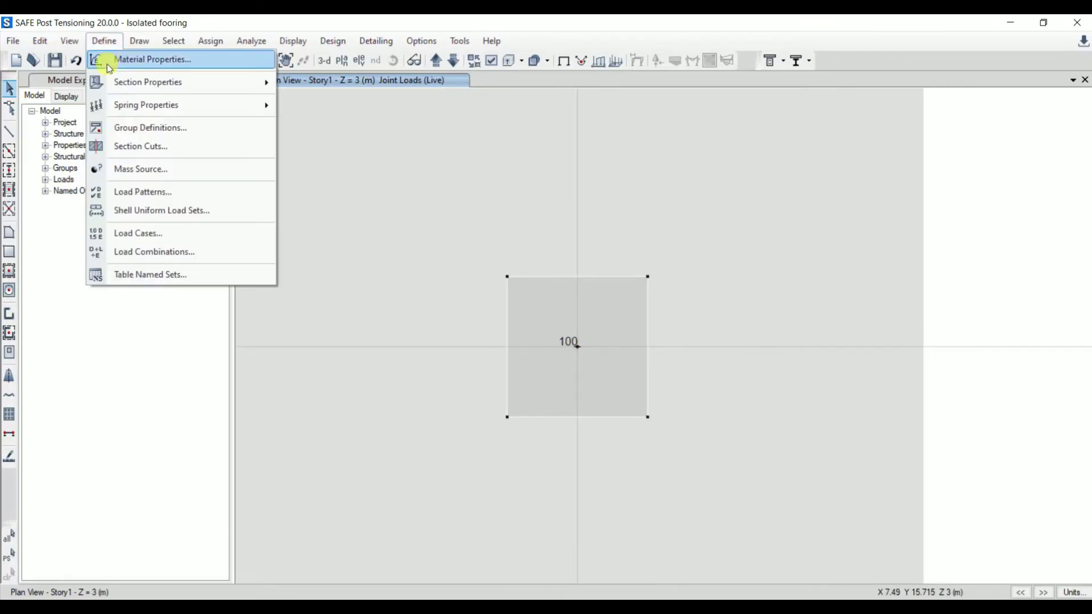
click(149, 250)
click(617, 253)
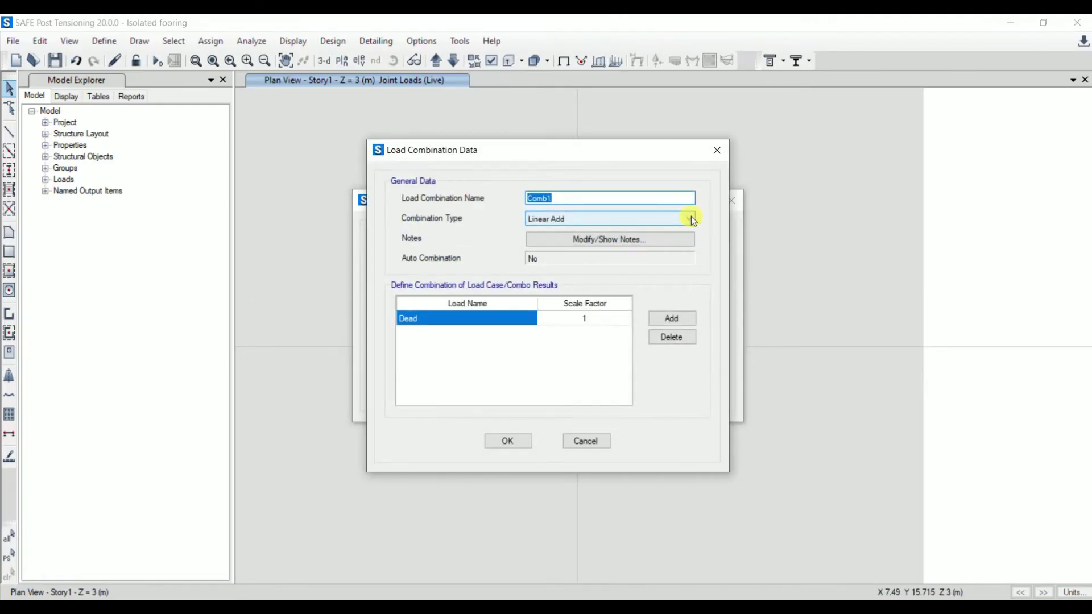
text(Service load)
click(466, 334)
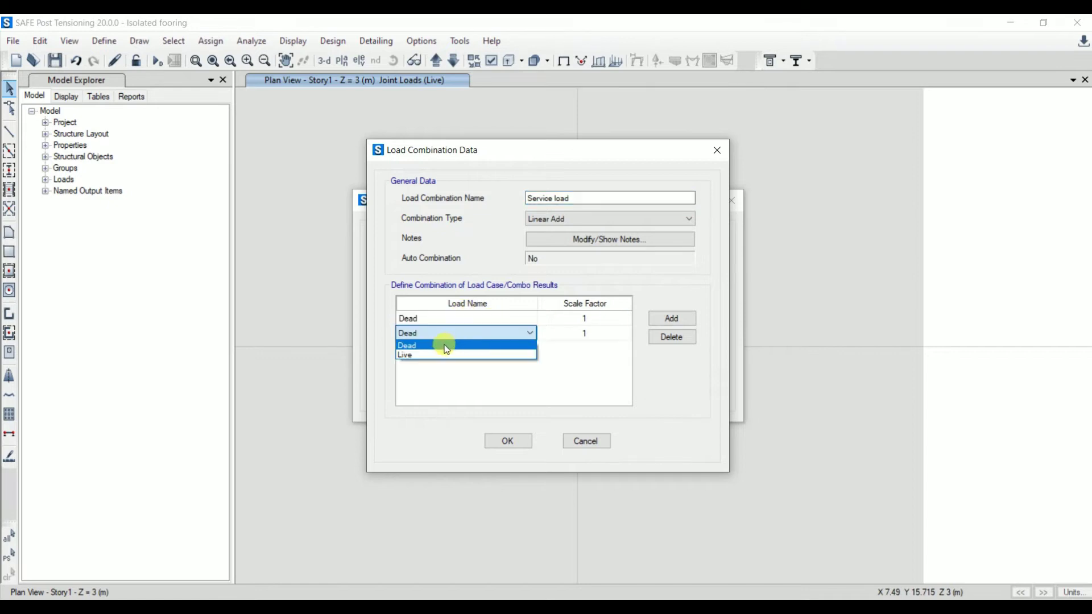
click(434, 356)
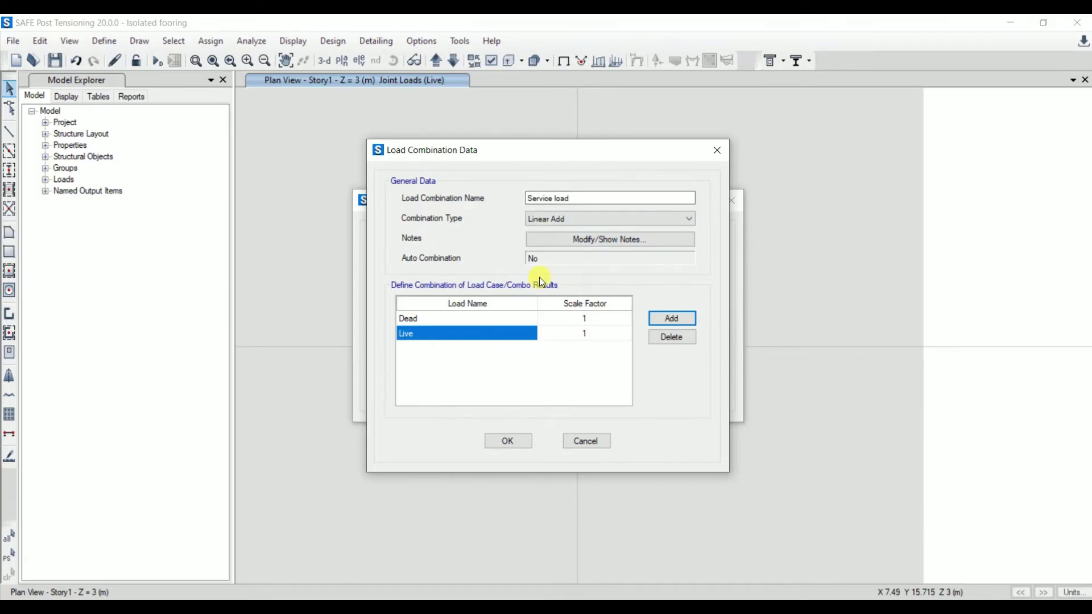
click(508, 442)
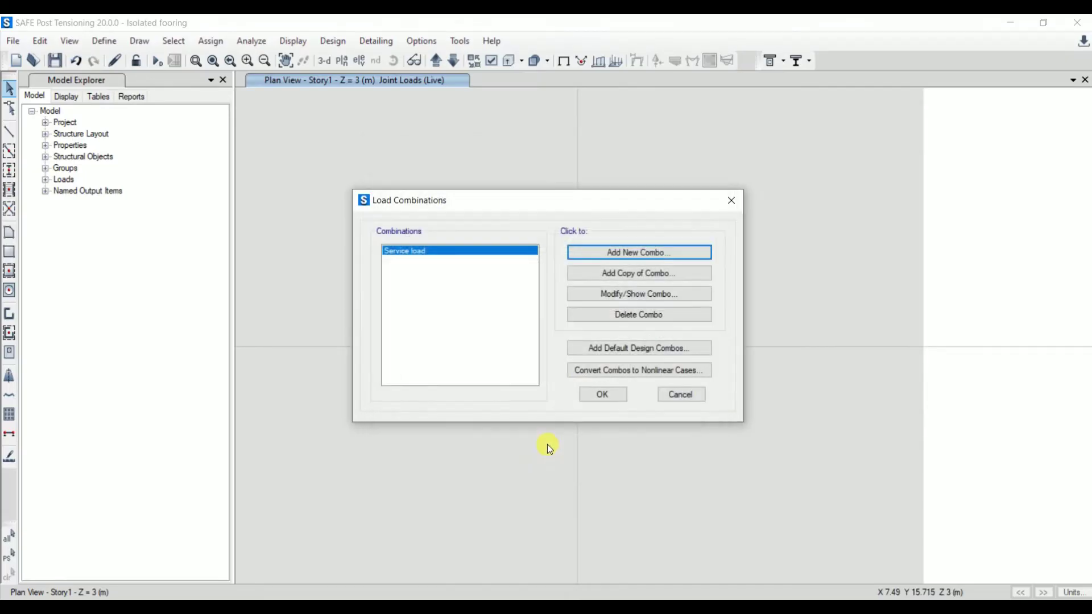
Step: Add a load combination named Ultimate load with Dead and Live both at scale factor 1.5
click(612, 255)
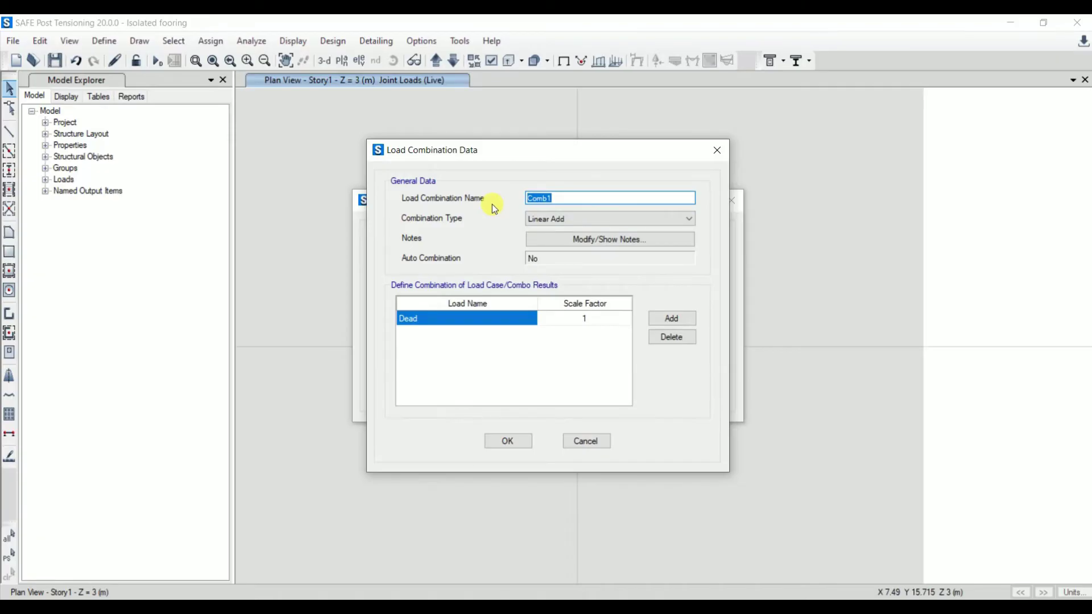
text(Ultimate load)
click(586, 318)
click(588, 318)
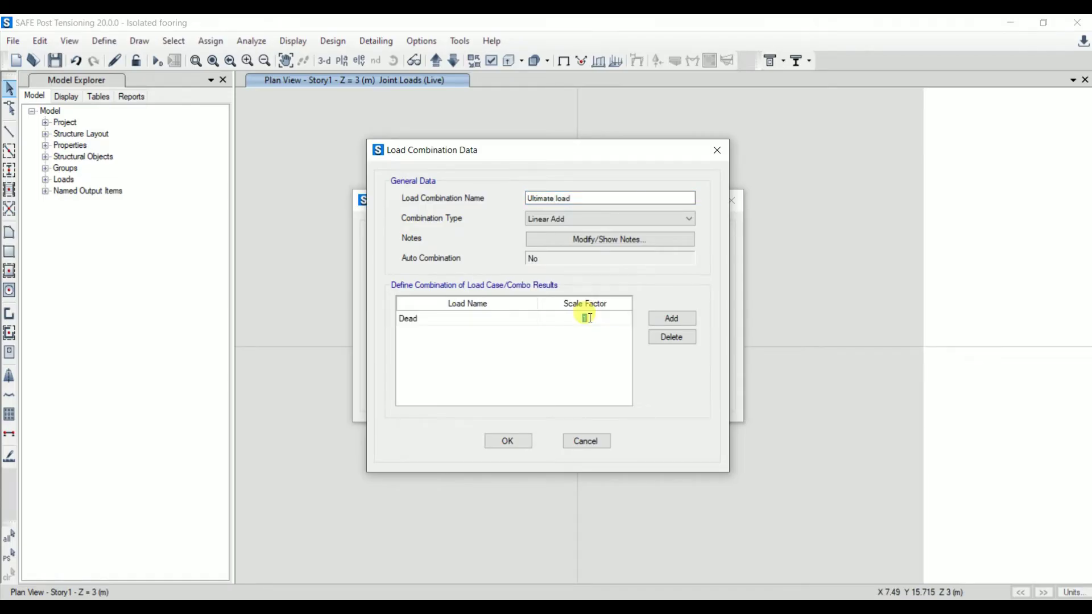
text(1.5)
click(669, 317)
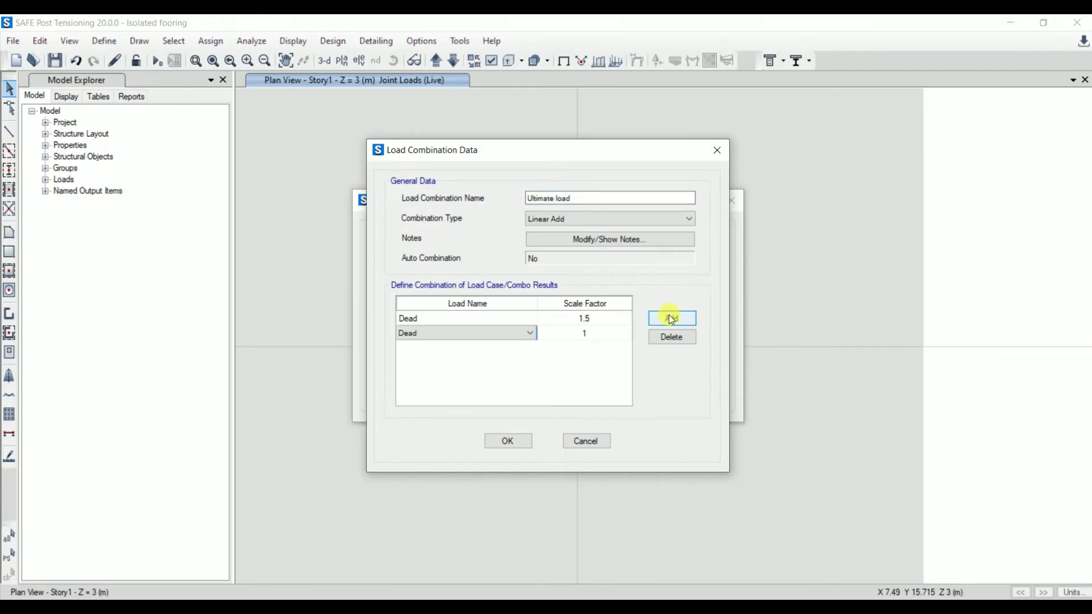
click(502, 332)
click(427, 361)
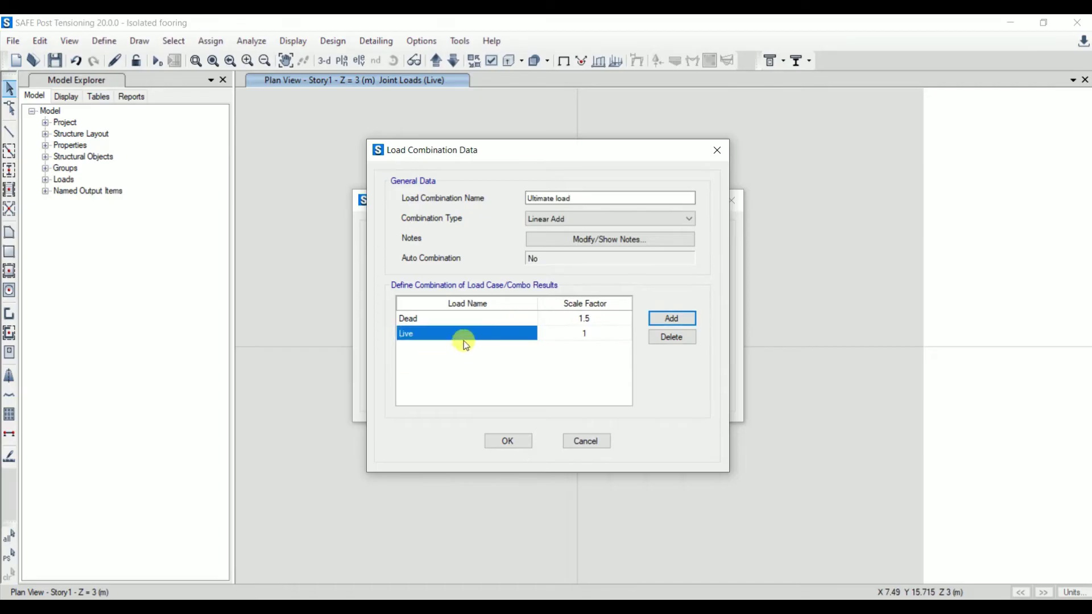
click(586, 333)
text(1.5)
click(526, 441)
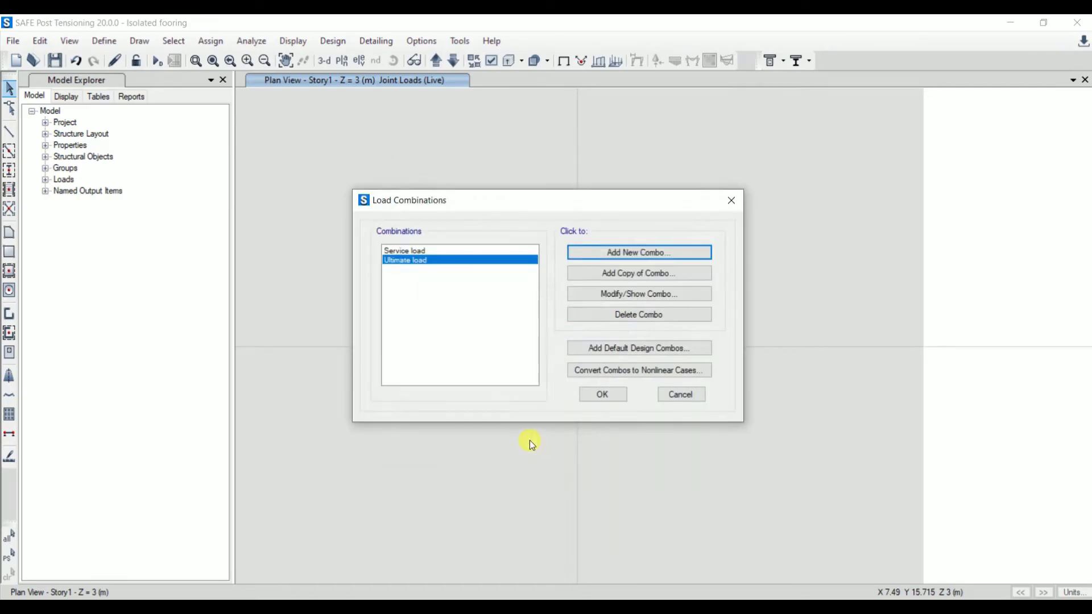
click(604, 395)
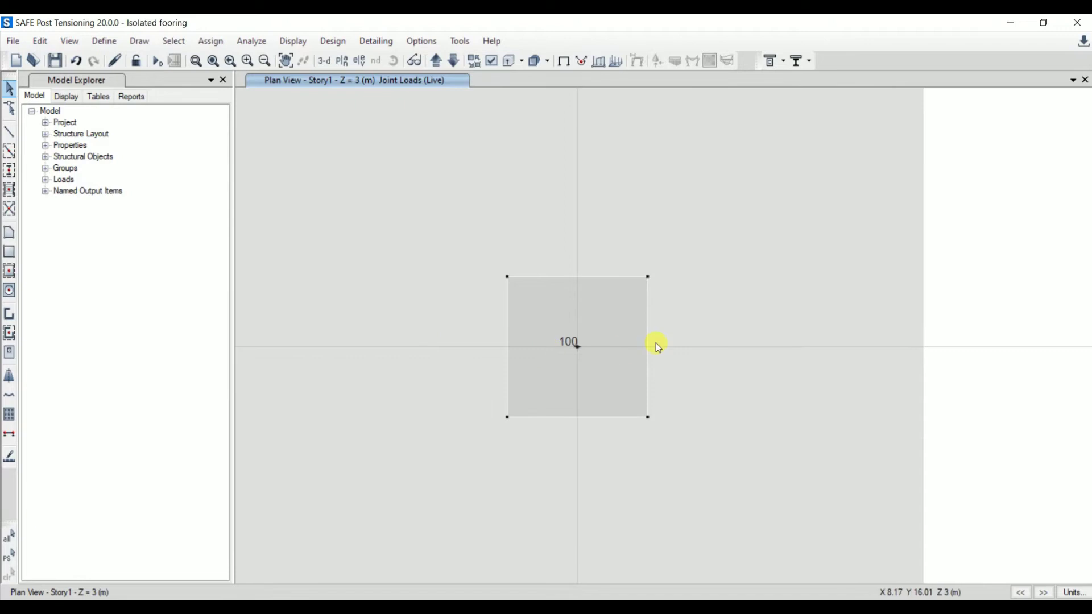
Step: Clear the load display and set the slabs' top and bottom clear cover to 50 mm in the IS 456:2000 concrete design preferences
key(F4)
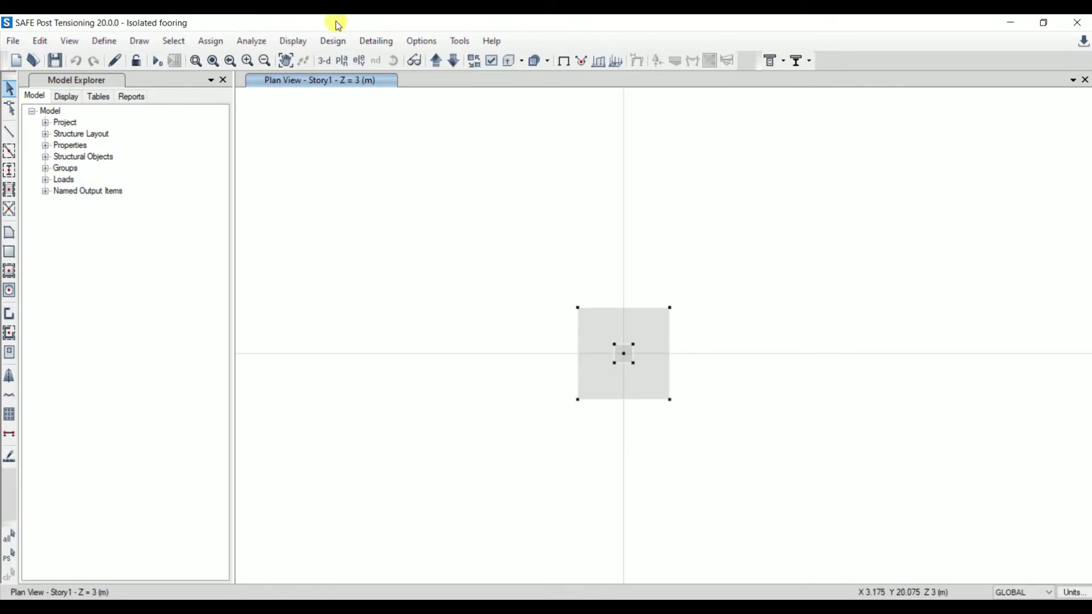
click(331, 41)
mouse_move(373, 63)
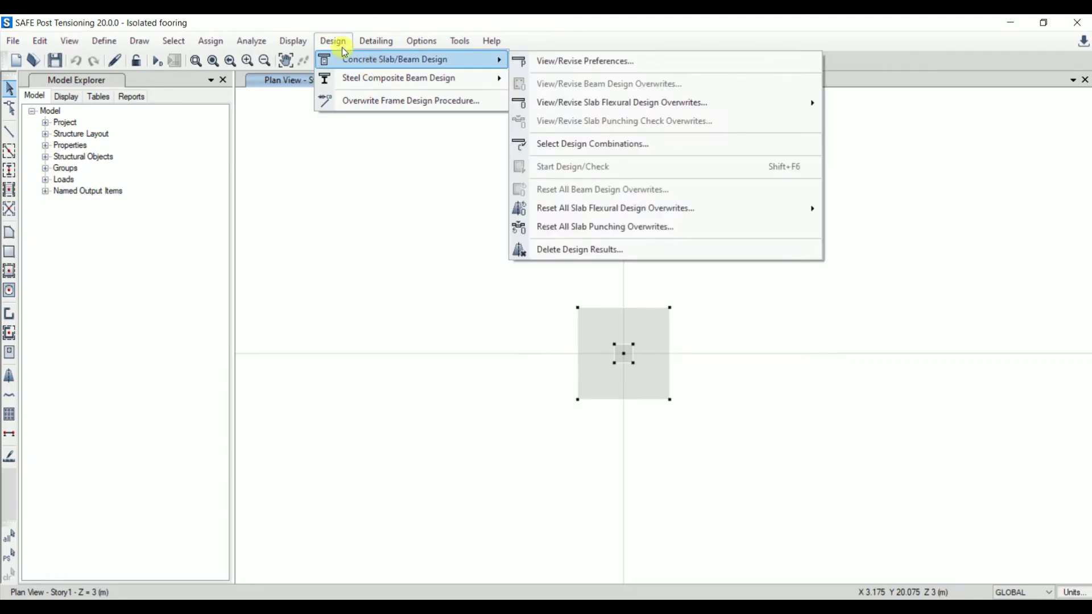
click(585, 60)
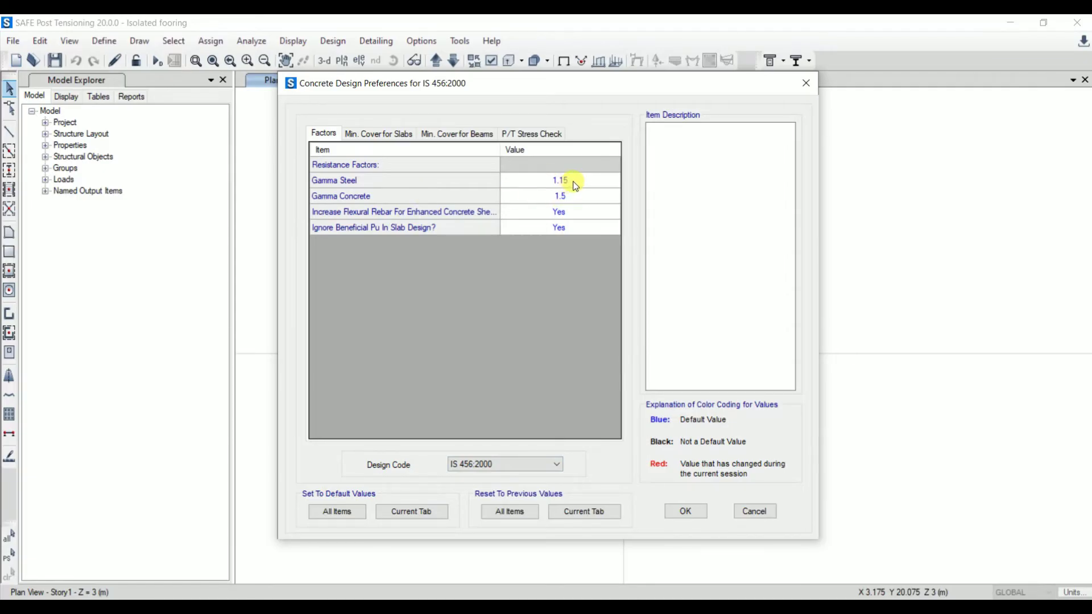
click(379, 136)
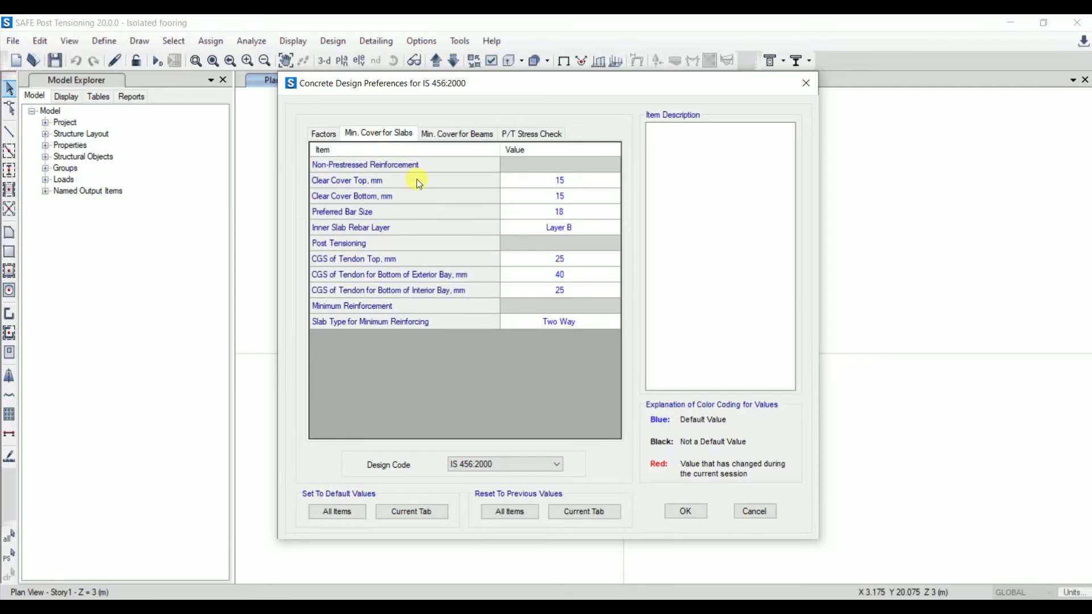
click(569, 177)
text(5050)
Step: Set the slabs' preferred bar size to 12 in the IS 456:2000 design preferences and accept them
click(555, 212)
click(555, 213)
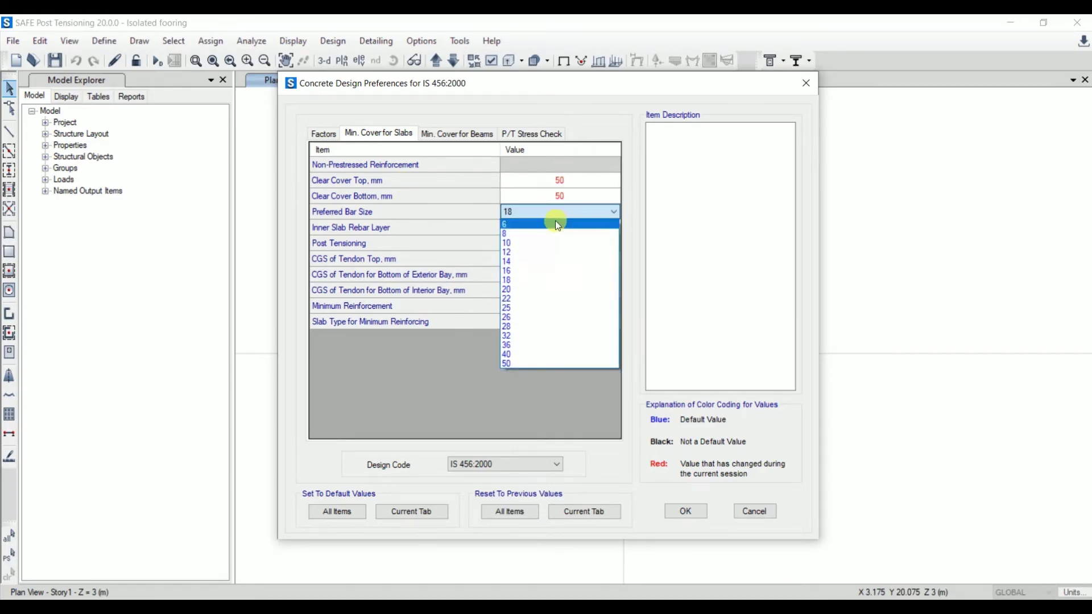
click(516, 253)
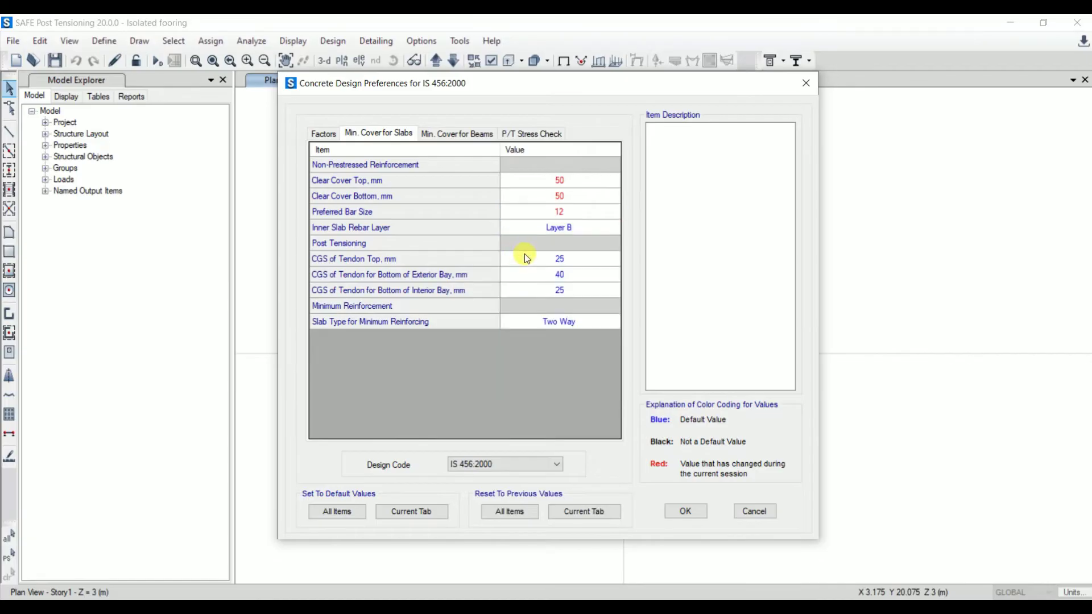
click(686, 512)
Step: Run the analysis of the footing model and view the resulting displacement contours
click(252, 41)
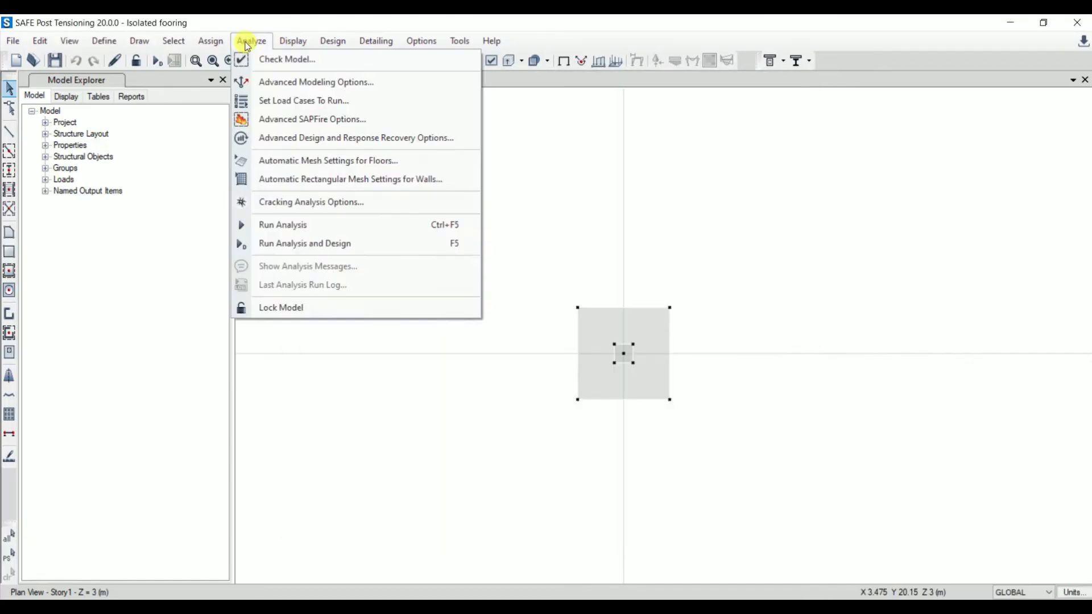
click(293, 226)
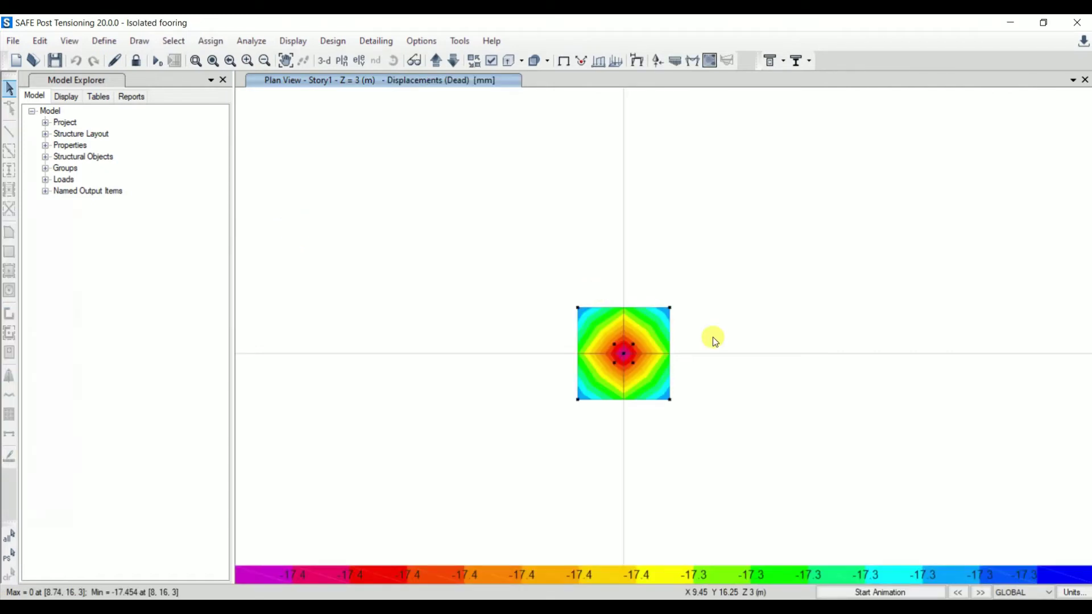
scroll(712, 336, up, 3)
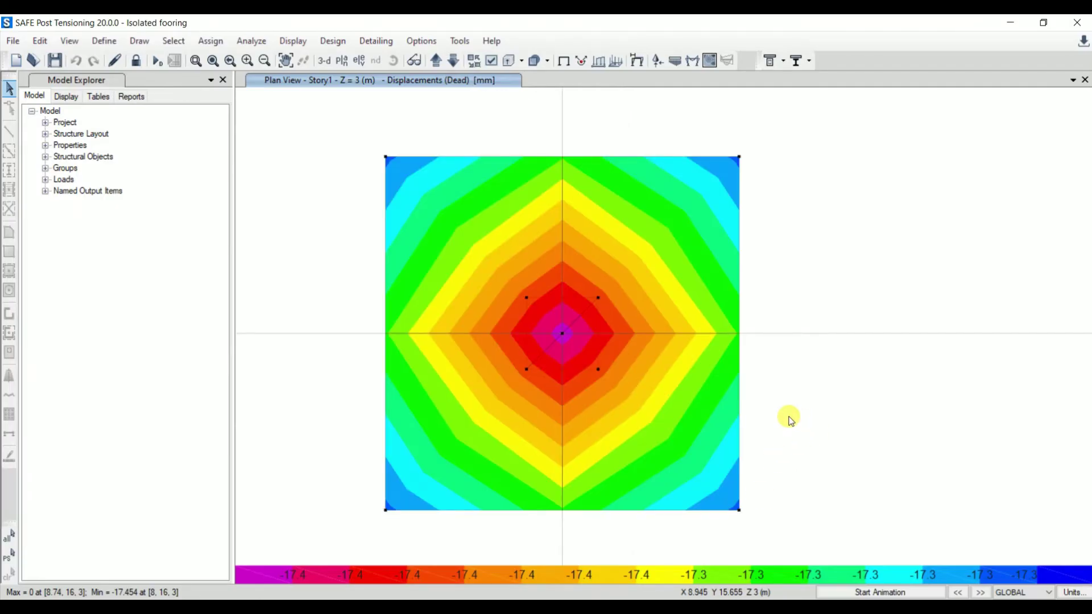
scroll(790, 420, down, 3)
middle_drag(733, 296, 651, 271)
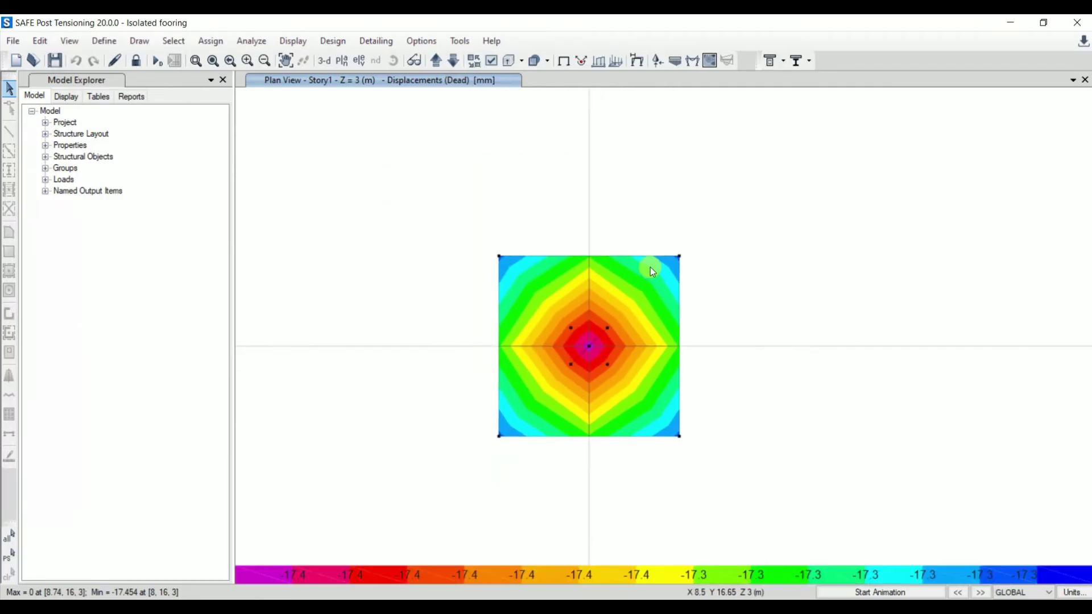
Step: Show the footing's deformed shape for the Service load combination and inspect the displacements at its corner joints
click(294, 41)
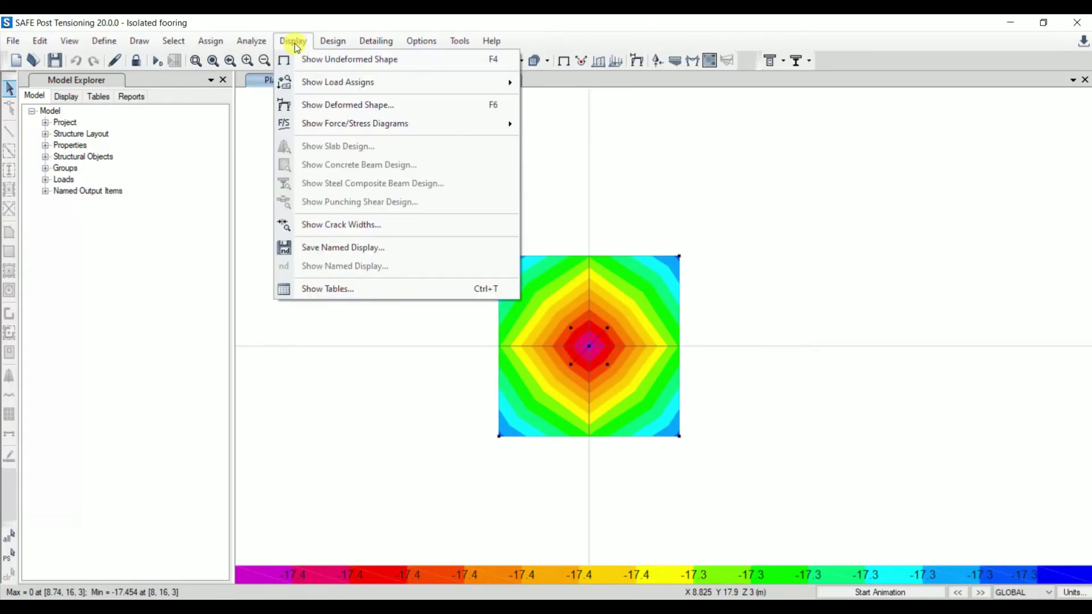
click(347, 105)
click(517, 137)
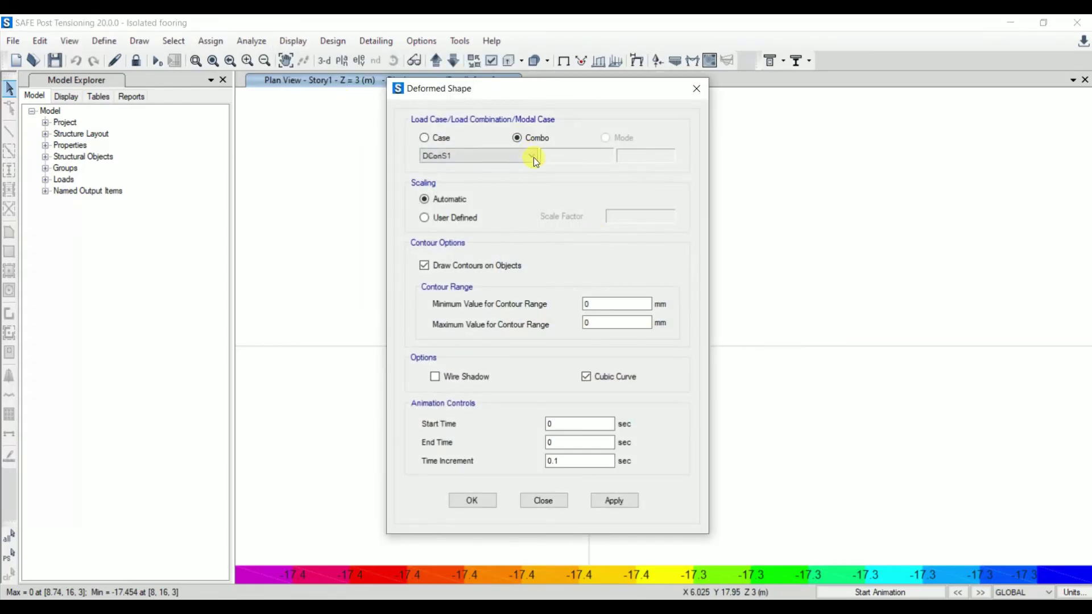
click(532, 156)
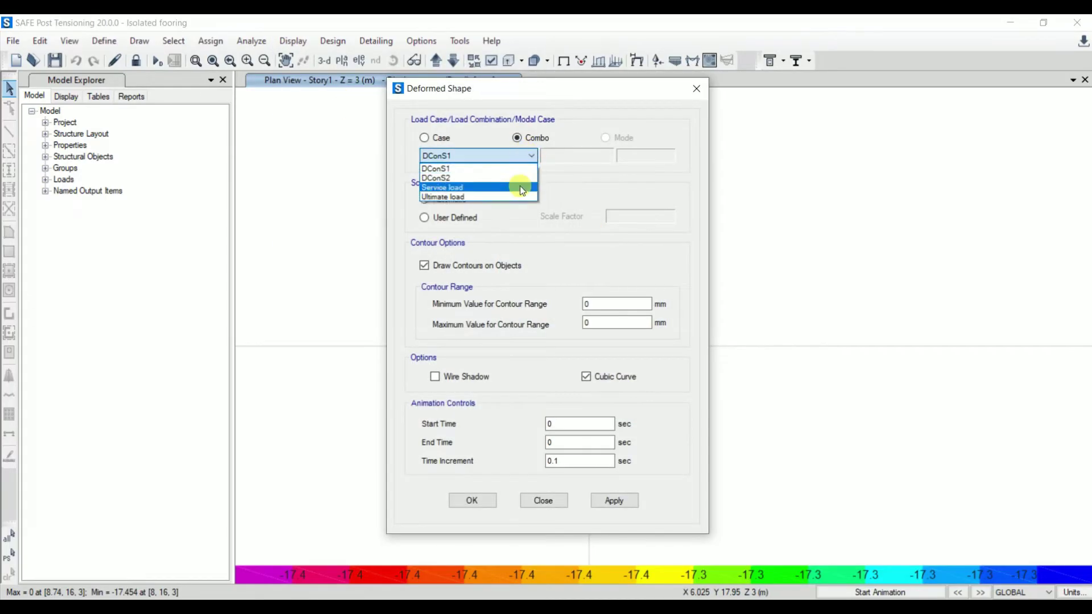
click(471, 188)
click(613, 500)
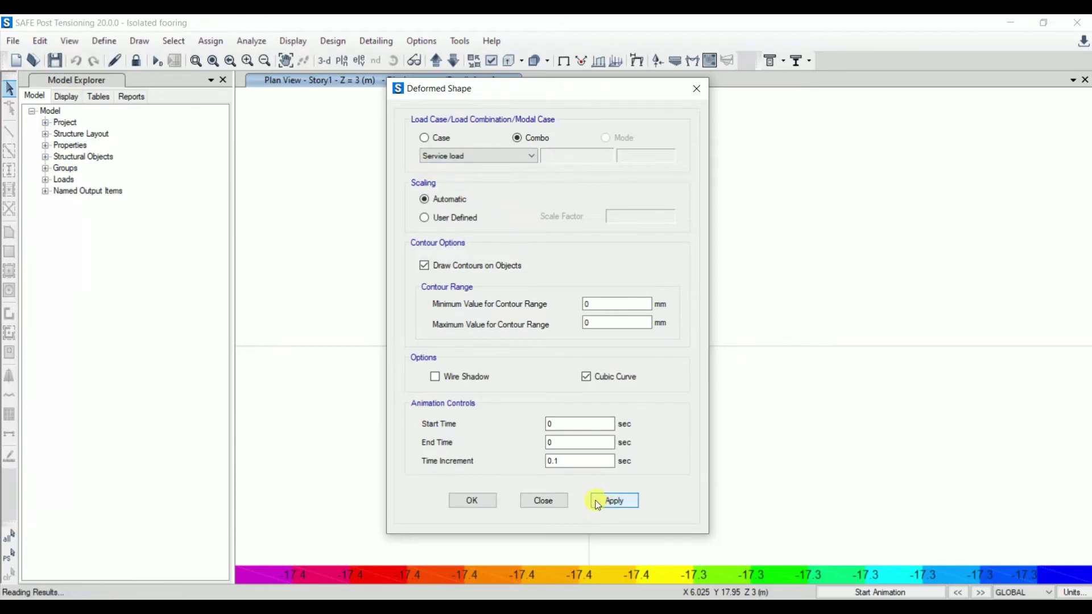
click(471, 500)
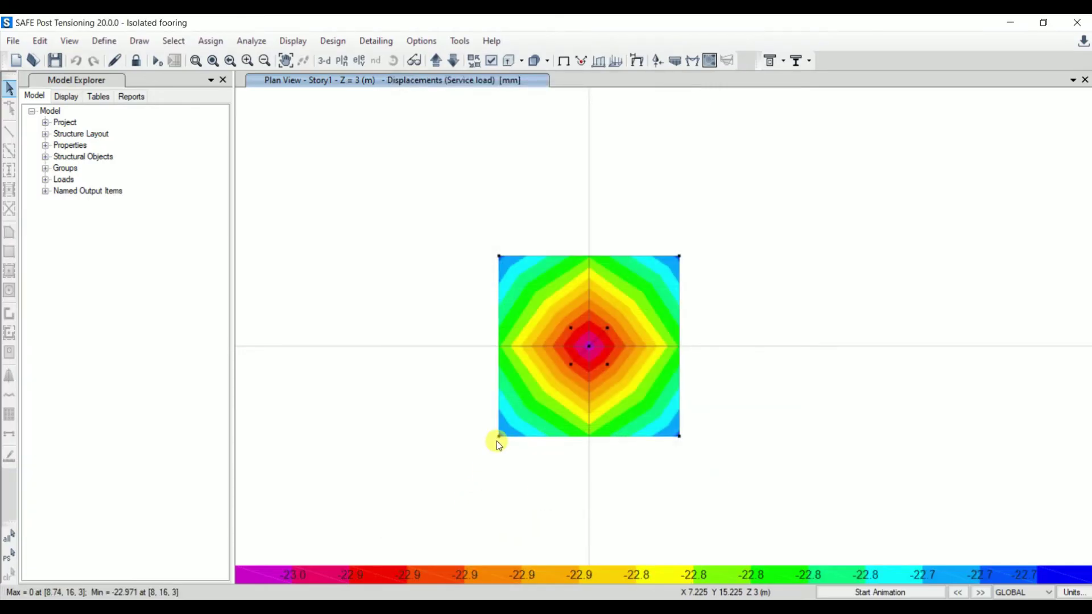
mouse_move(498, 439)
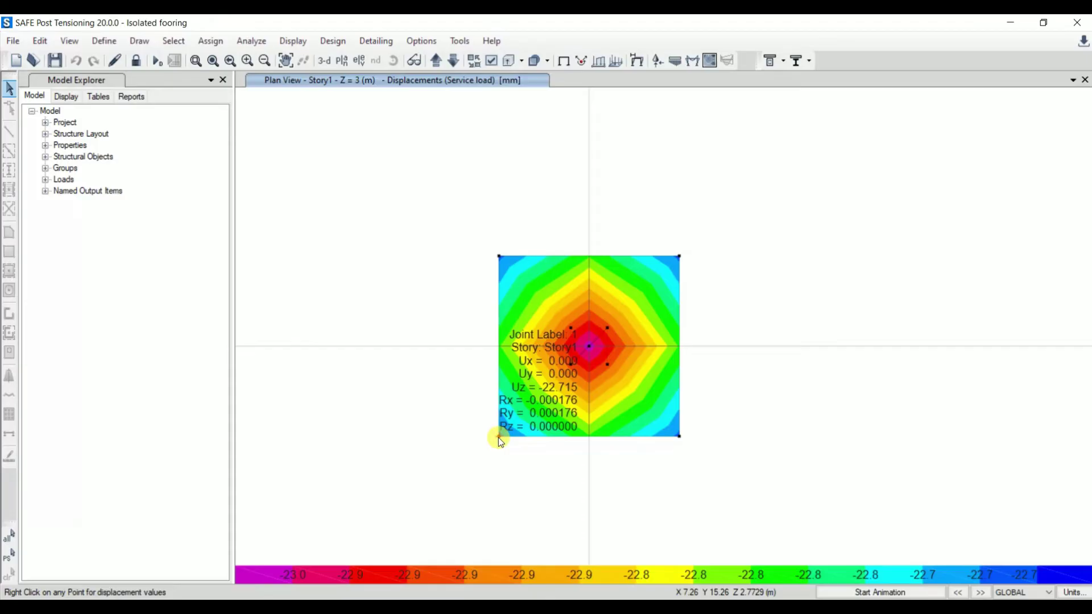
mouse_move(499, 257)
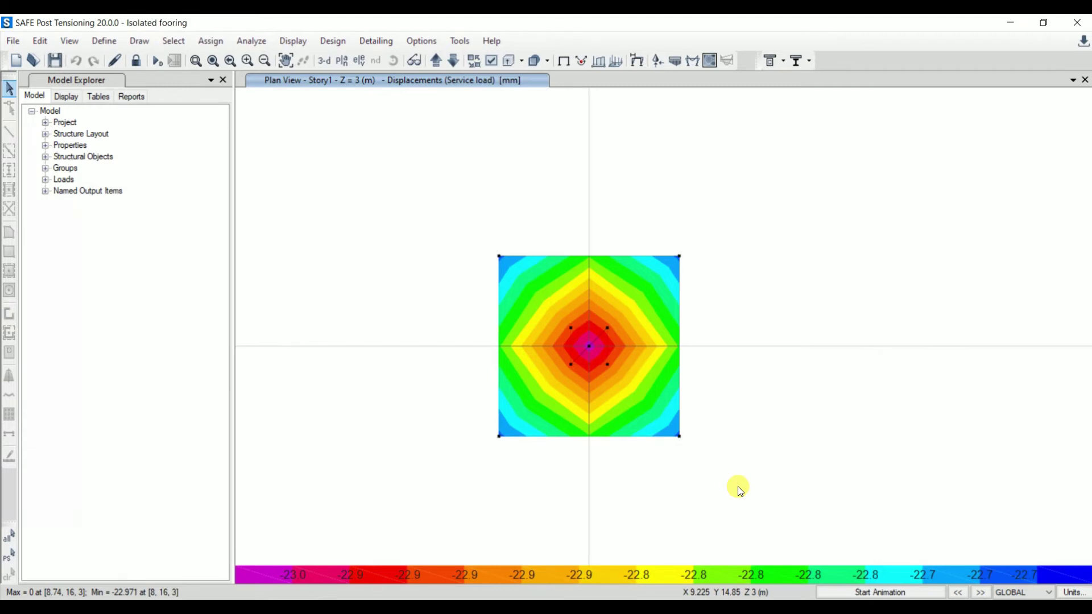
mouse_move(682, 437)
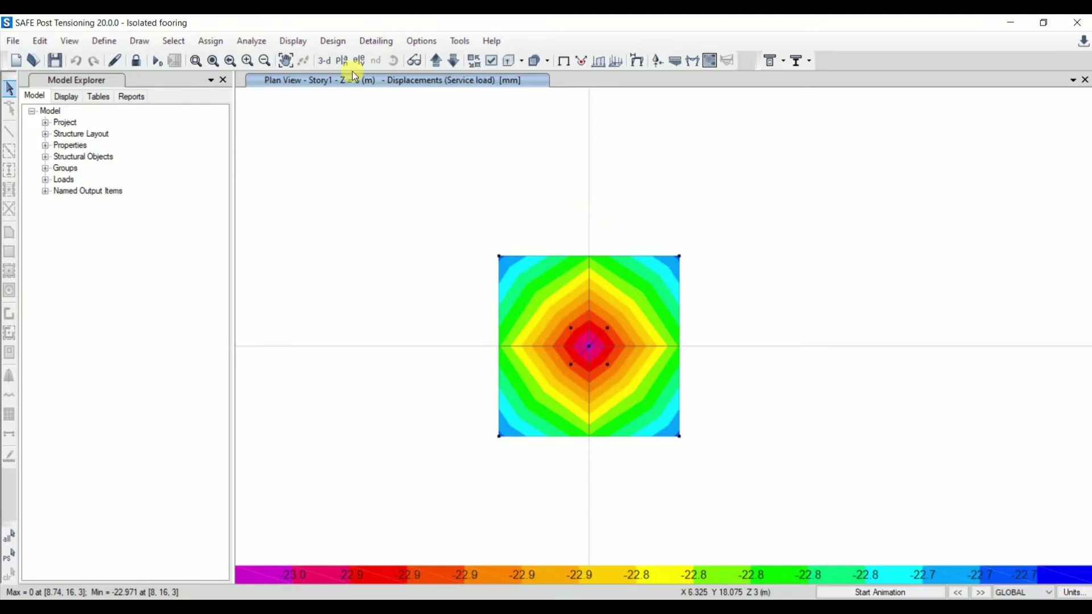
Step: Display the soil pressure under the footing for the Service load combination
click(297, 40)
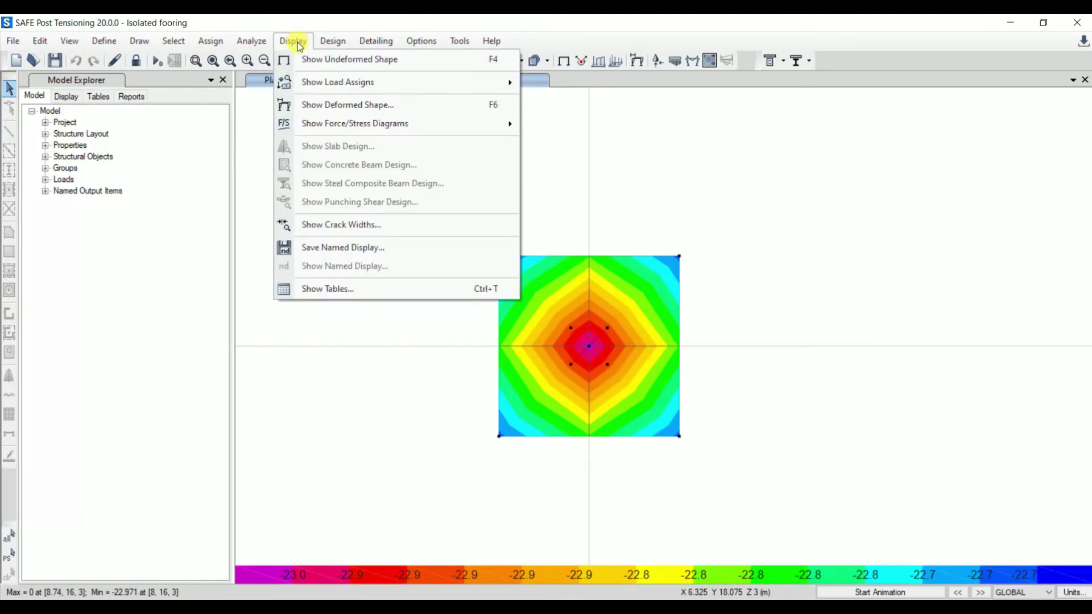
mouse_move(360, 125)
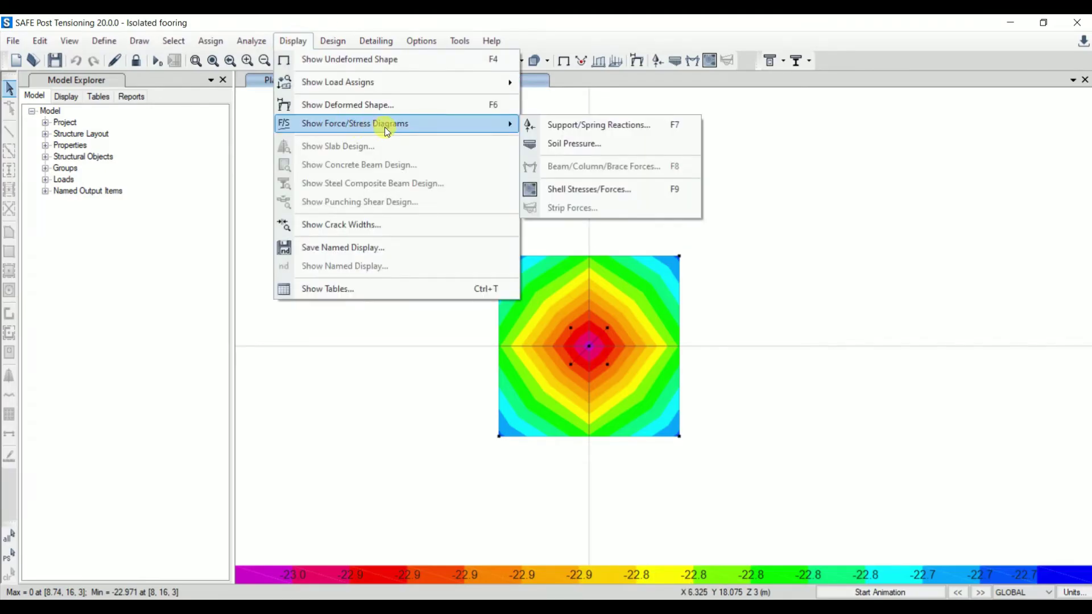
click(572, 144)
click(504, 210)
click(510, 226)
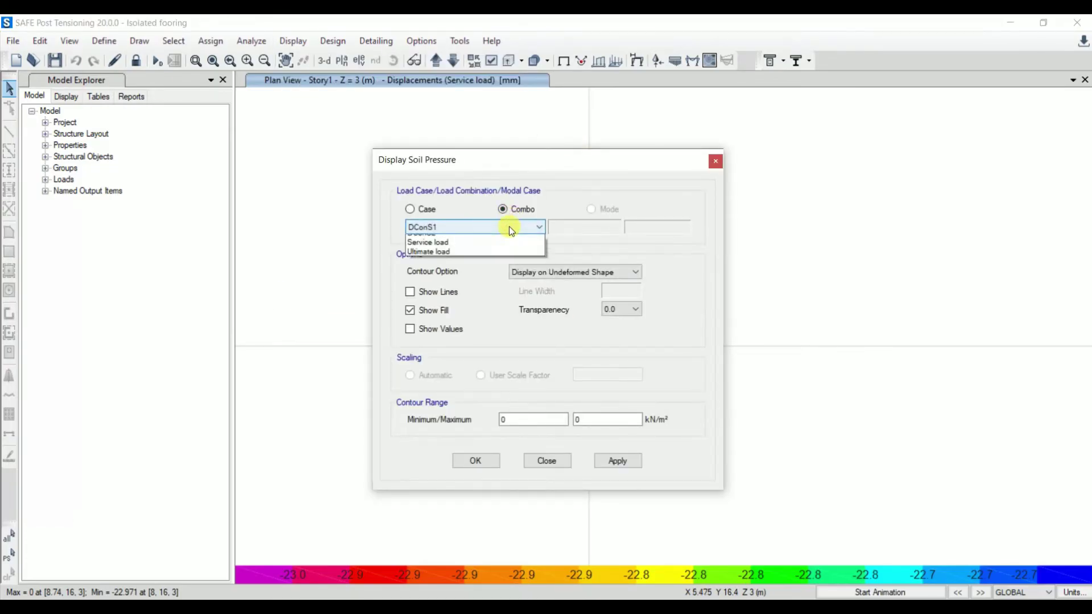
click(507, 242)
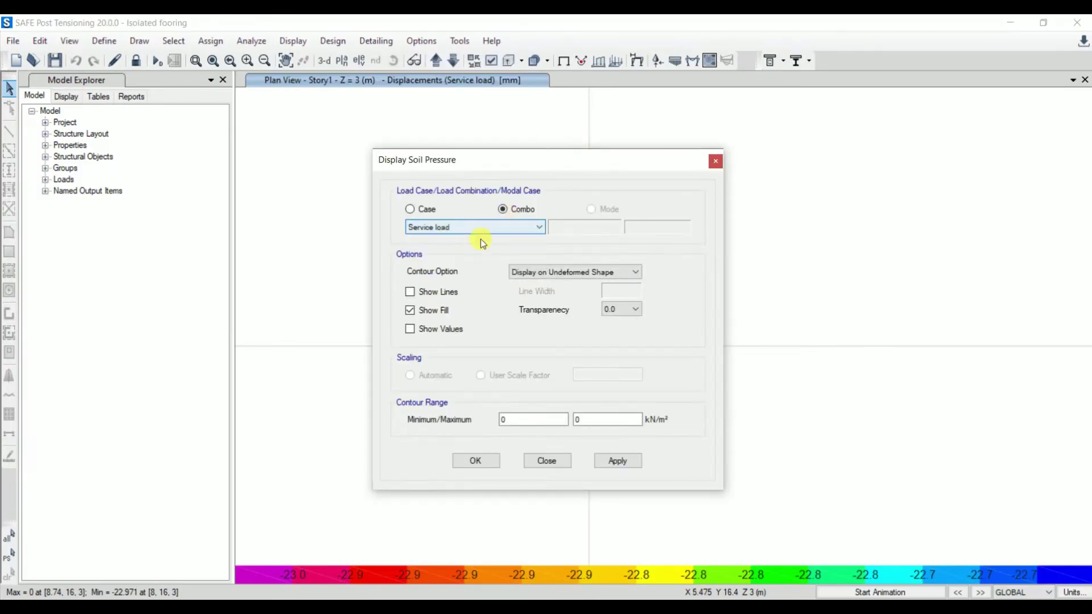
click(621, 462)
click(478, 461)
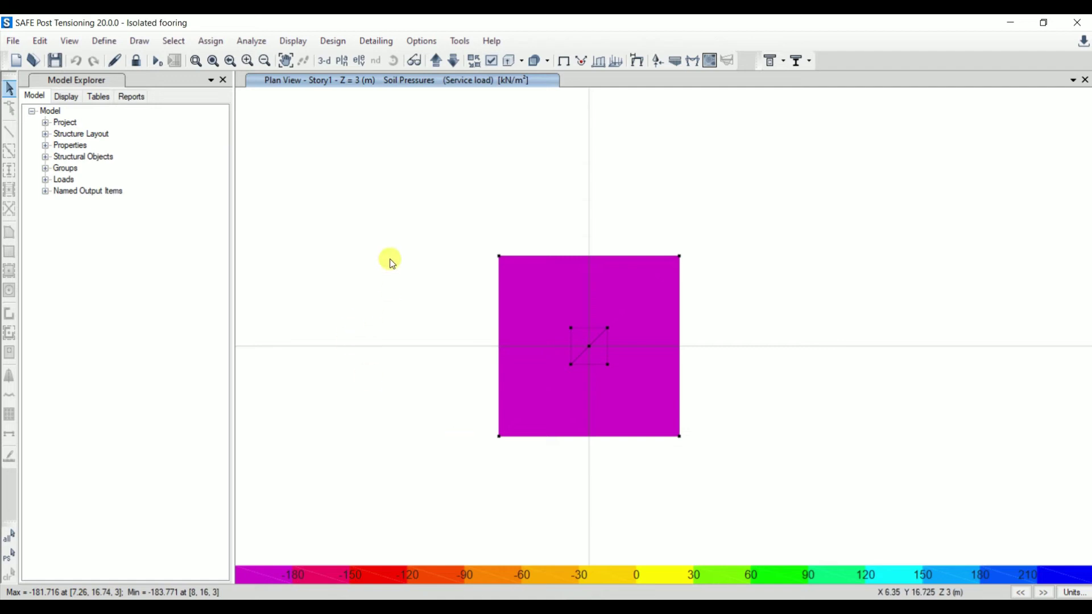
click(540, 285)
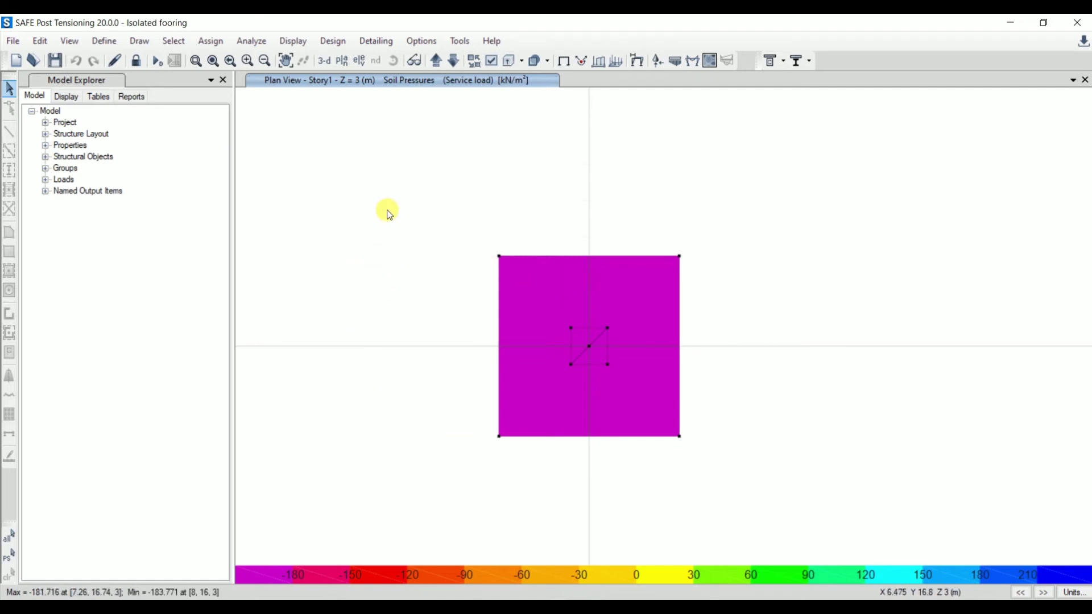
Step: Run the concrete slab design check on the footing
click(326, 40)
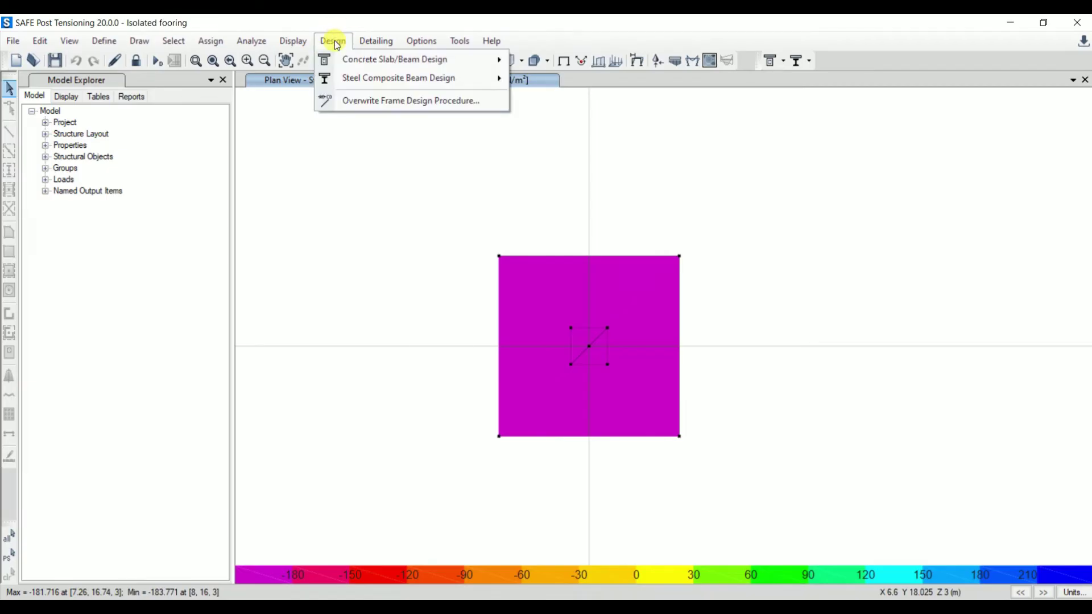
mouse_move(356, 62)
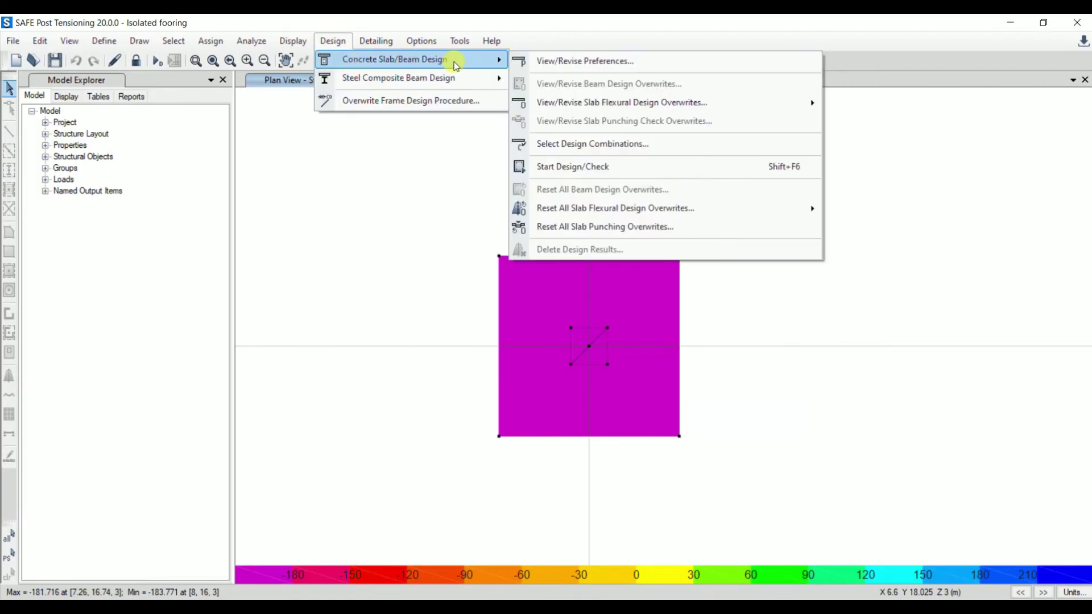
click(595, 171)
Step: Display the punching shear design and review the centre joint's punching check report at 100% zoom
click(293, 41)
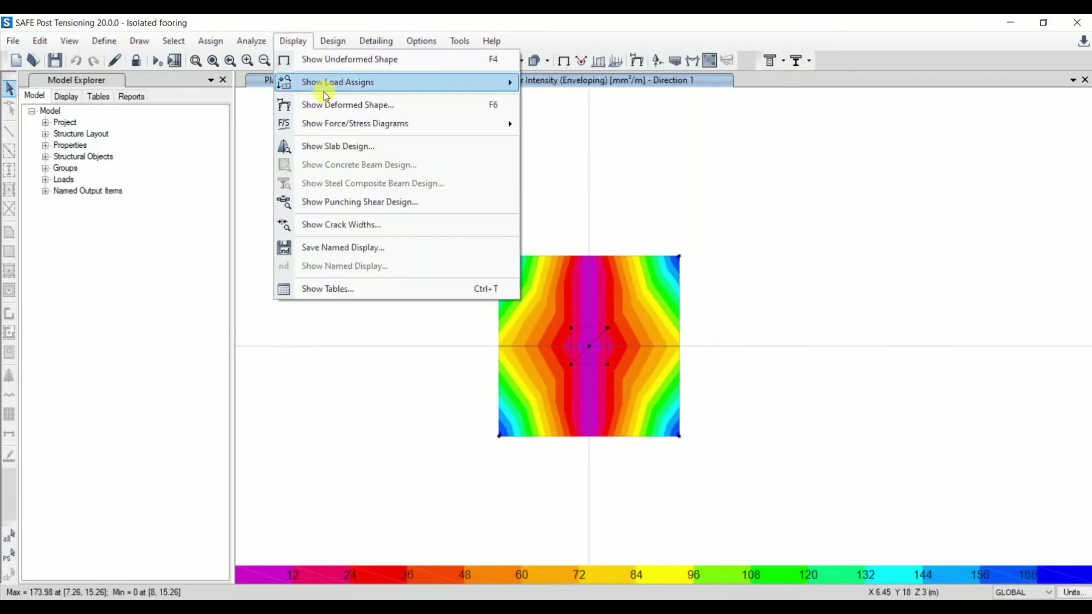
click(344, 205)
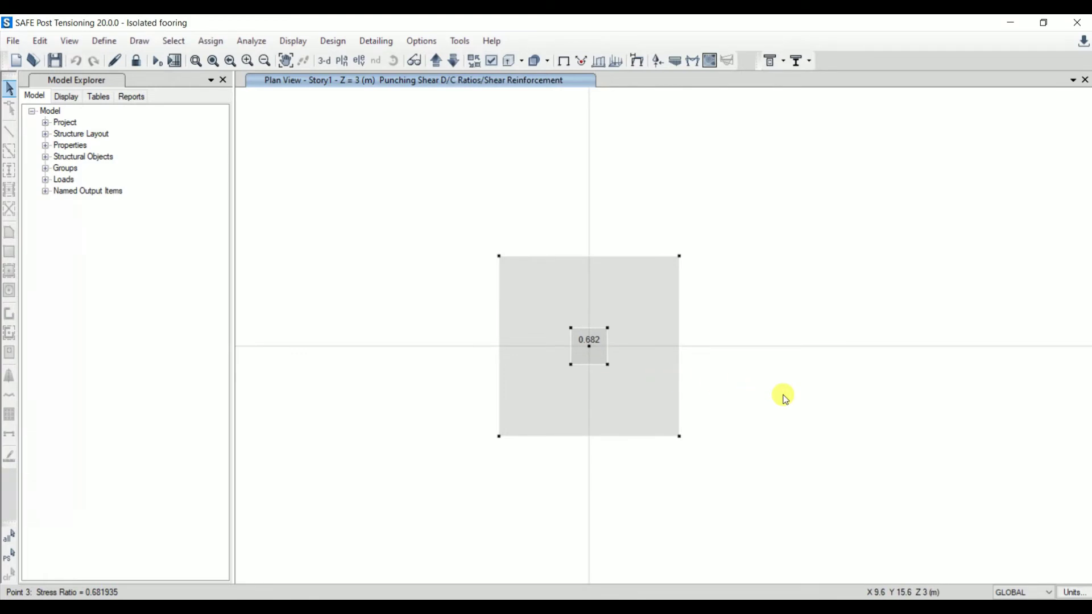
right_click(590, 349)
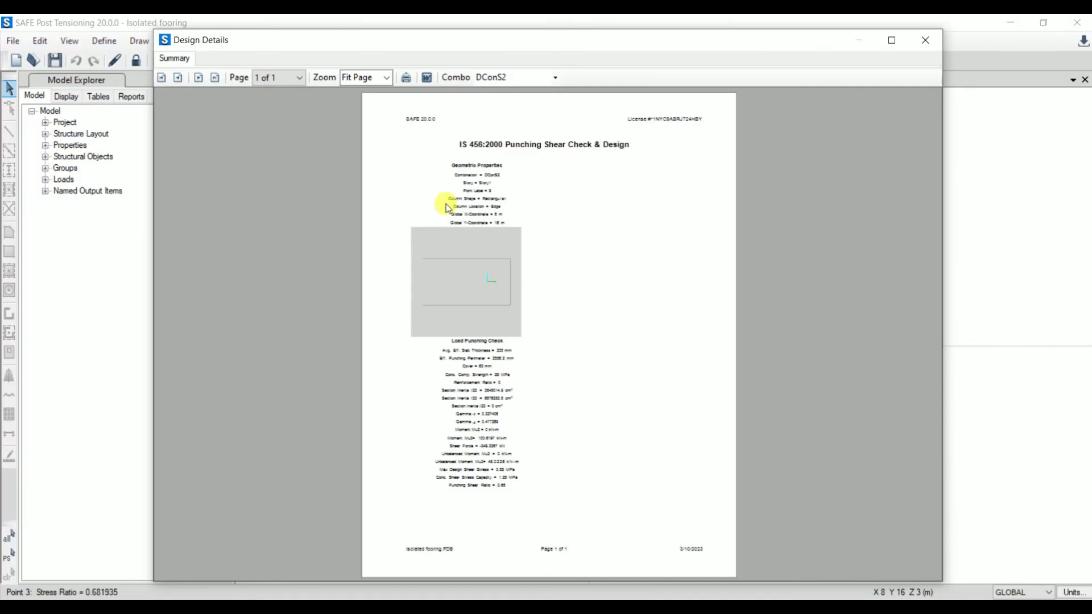
click(386, 77)
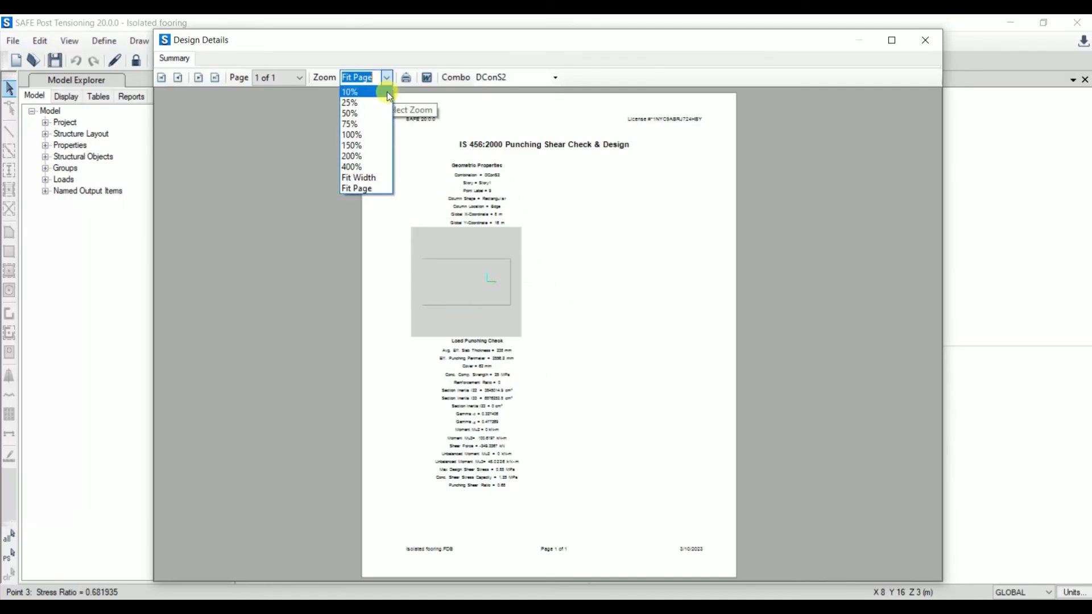
click(364, 140)
scroll(414, 249, down, 3)
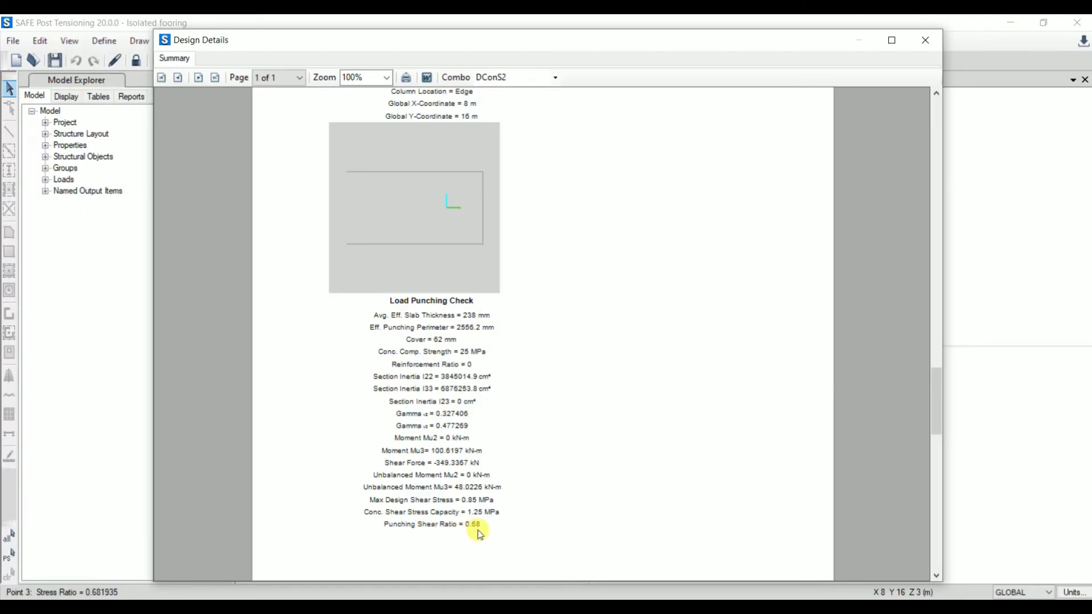
click(928, 39)
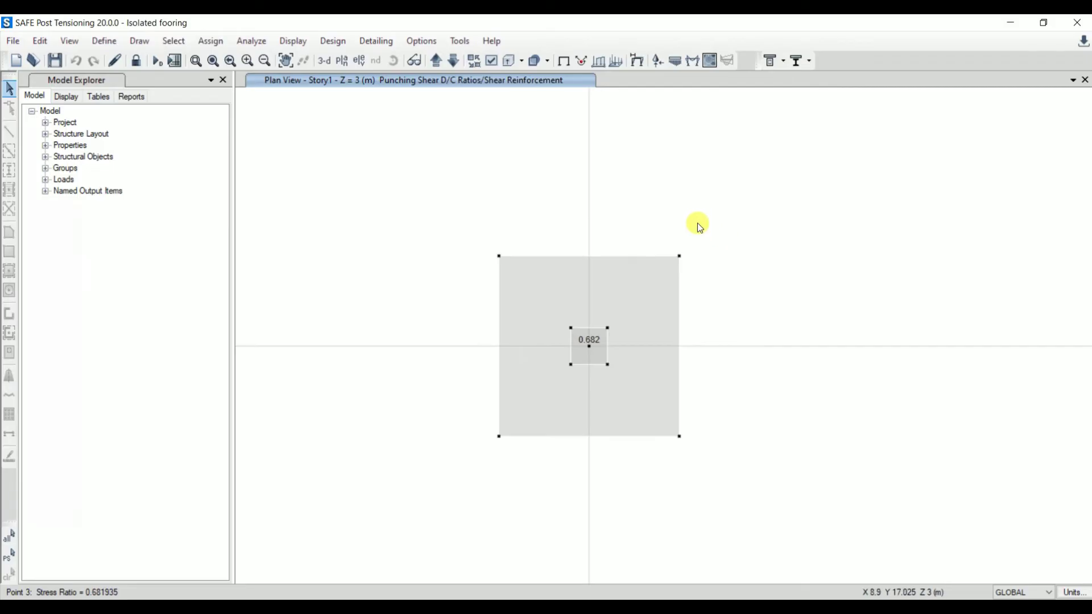
middle_drag(511, 194, 475, 188)
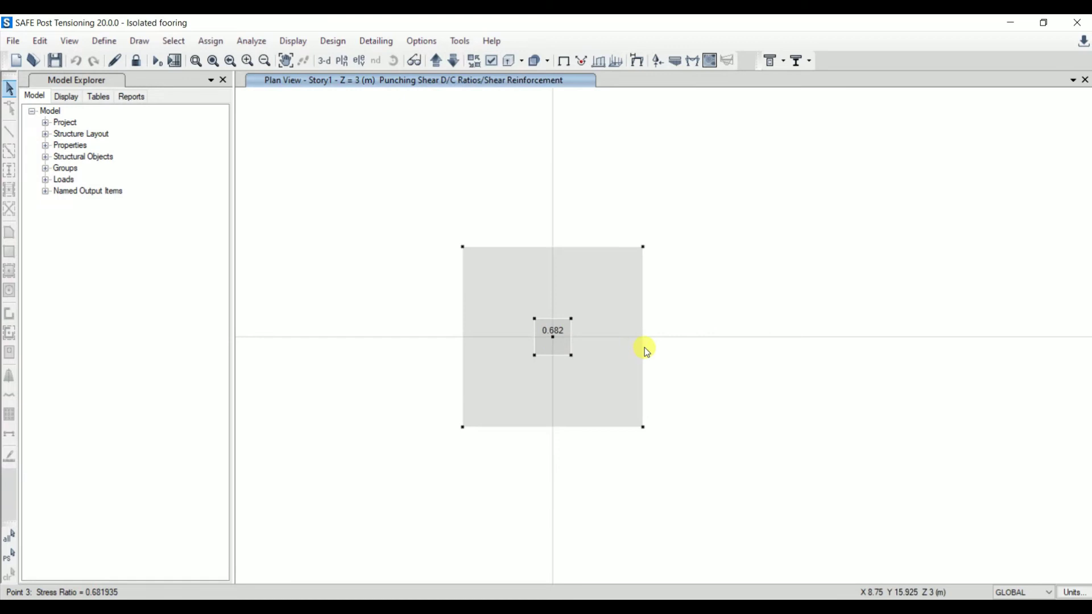
Step: Unlock the model, accepting deletion of the analysis results, and start a column-strip design strip on layer A
click(136, 62)
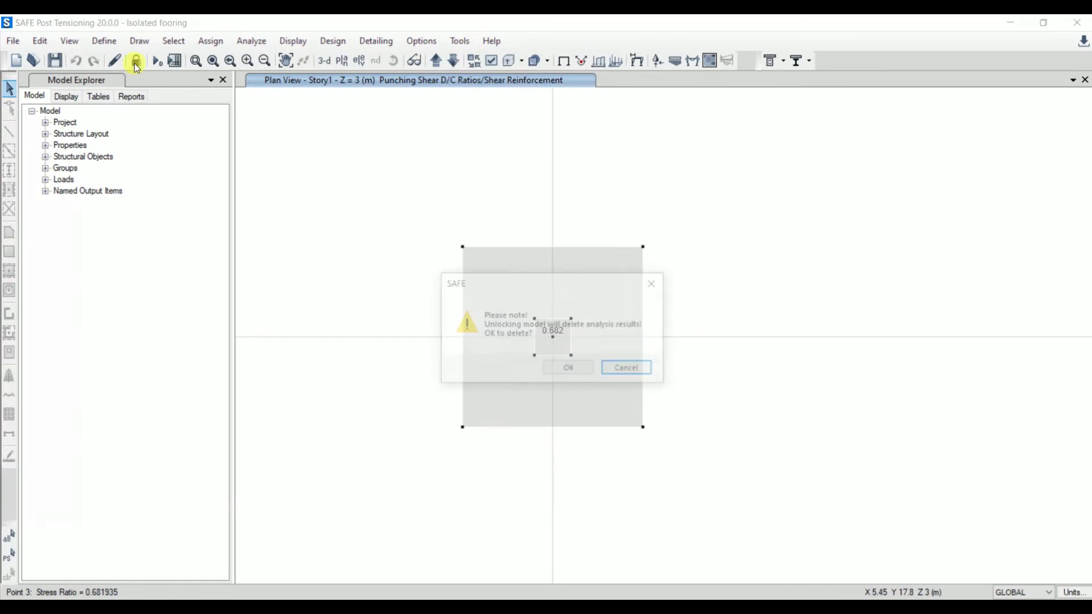
click(568, 370)
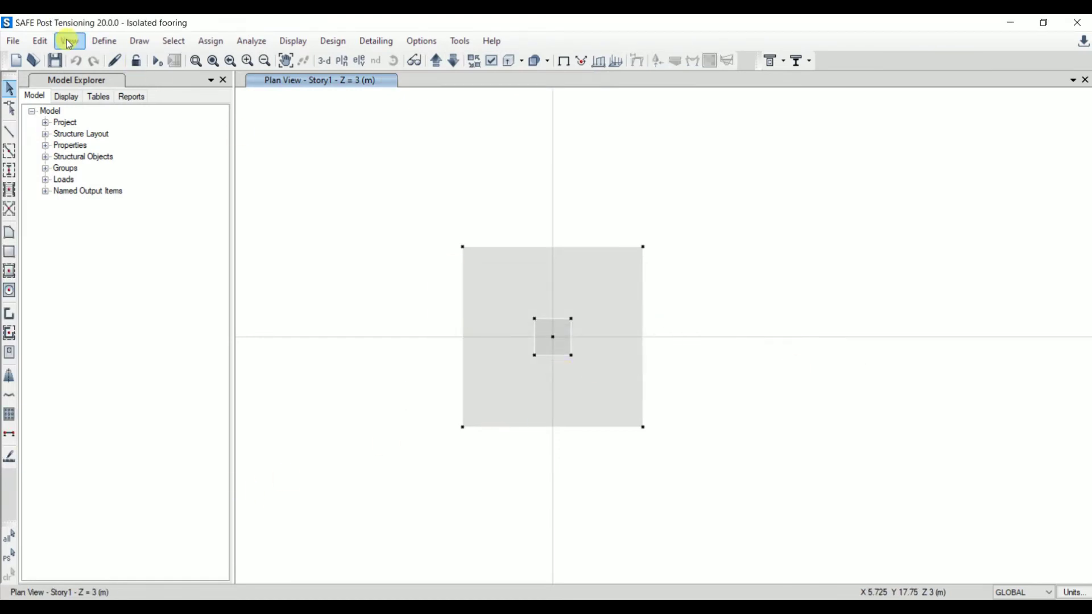
click(139, 42)
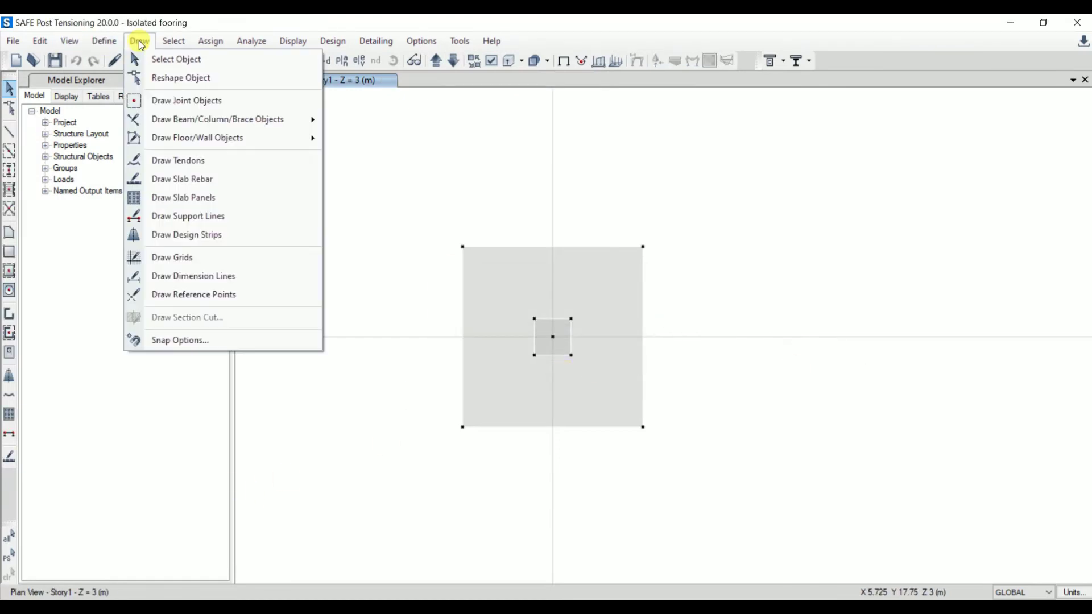
click(176, 240)
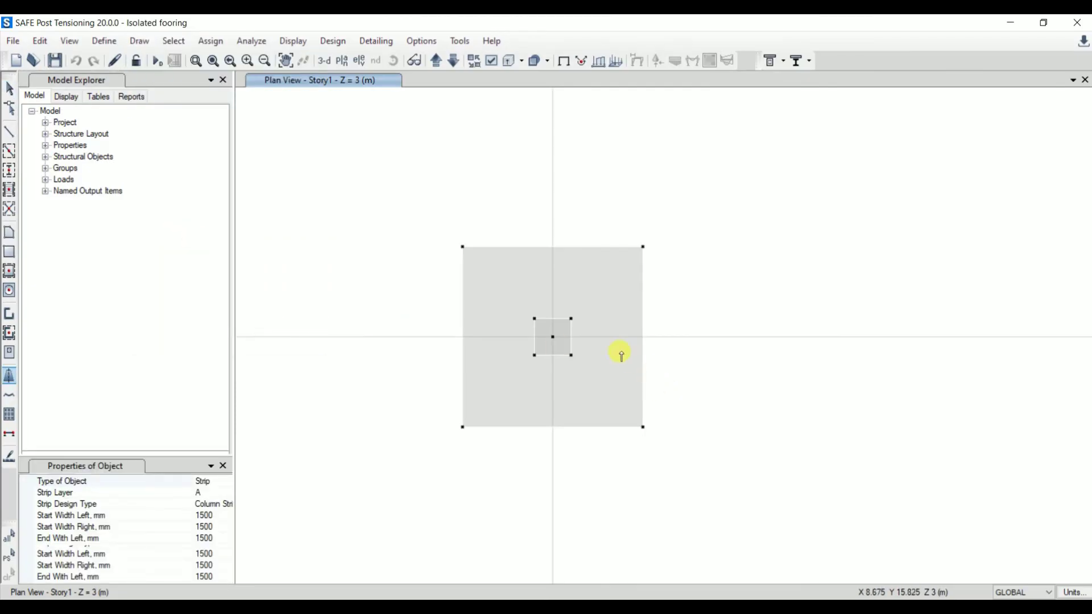
drag(185, 461, 290, 285)
click(348, 275)
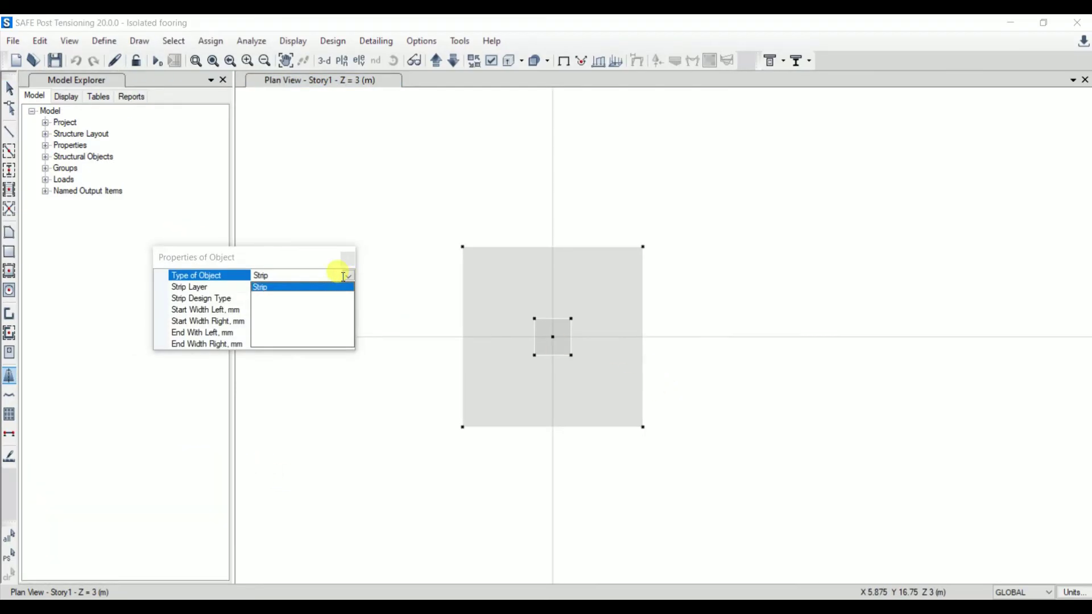
click(314, 292)
click(276, 287)
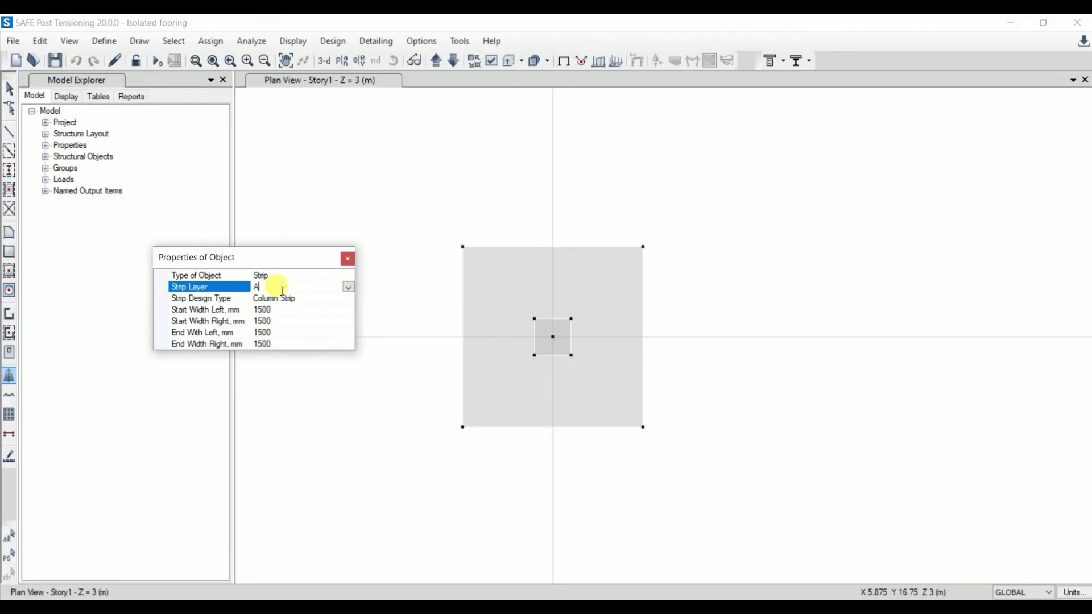
click(348, 288)
click(347, 289)
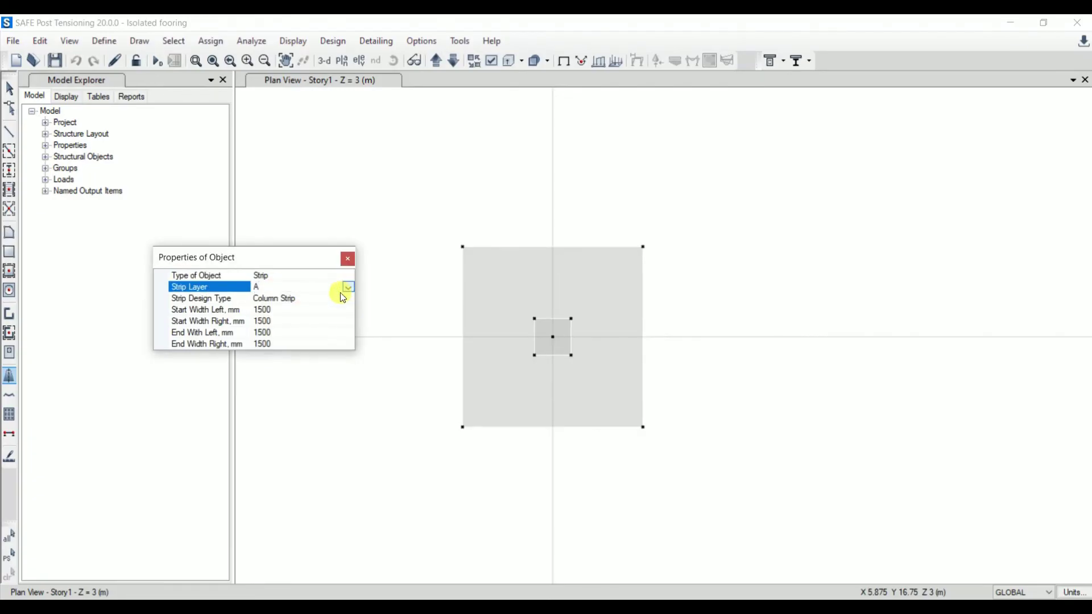
Step: Set the design strip's left and right widths to 1000 mm at both its start and its end
click(277, 312)
text(10)
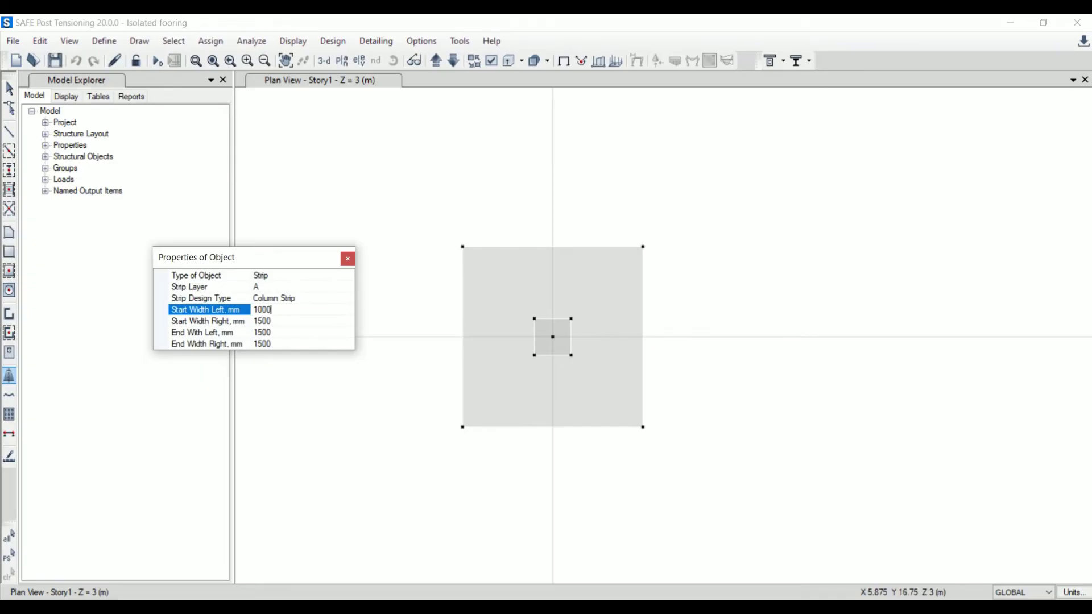
click(301, 320)
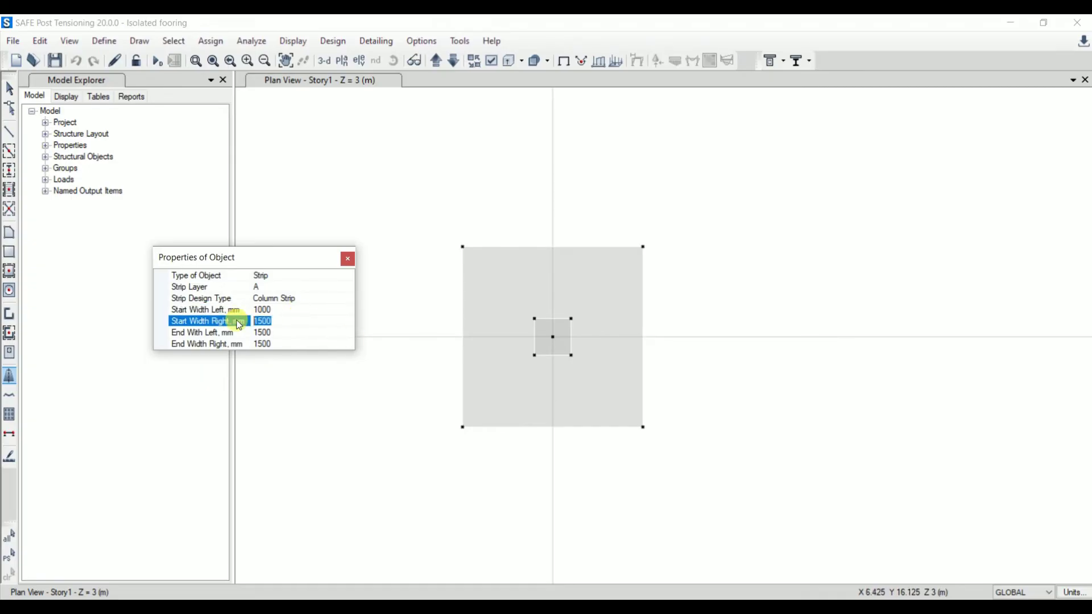
text(10)
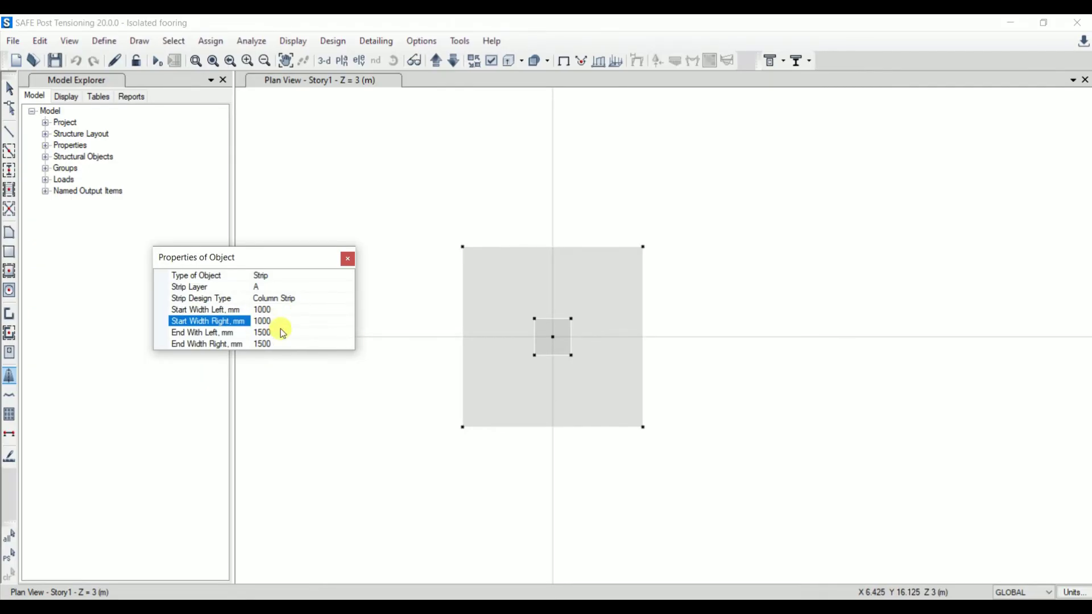
click(279, 332)
text(1000)
click(313, 341)
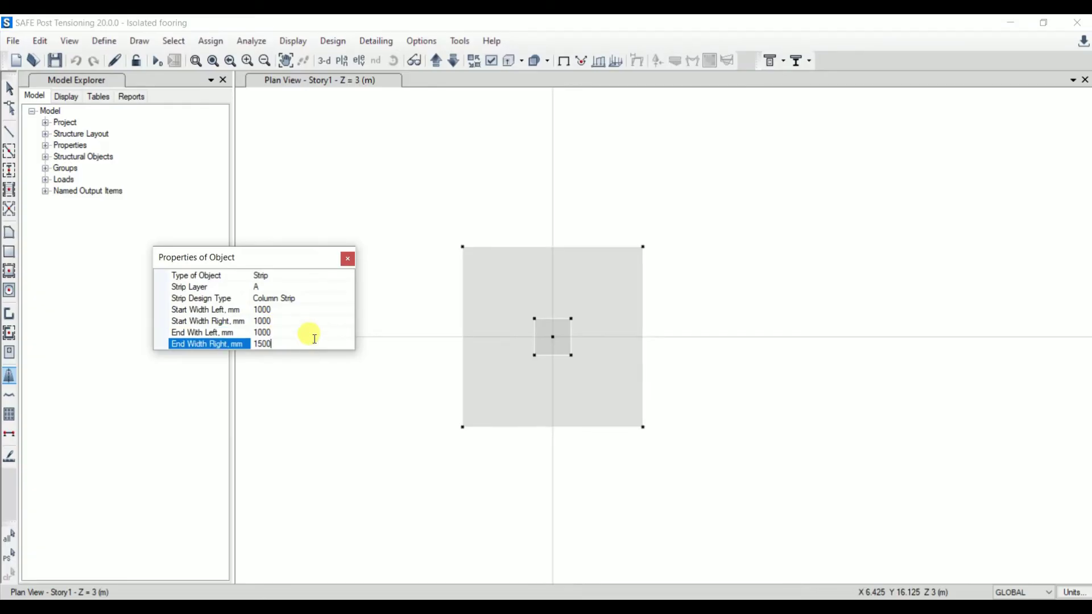
text(10000)
drag(300, 260, 265, 339)
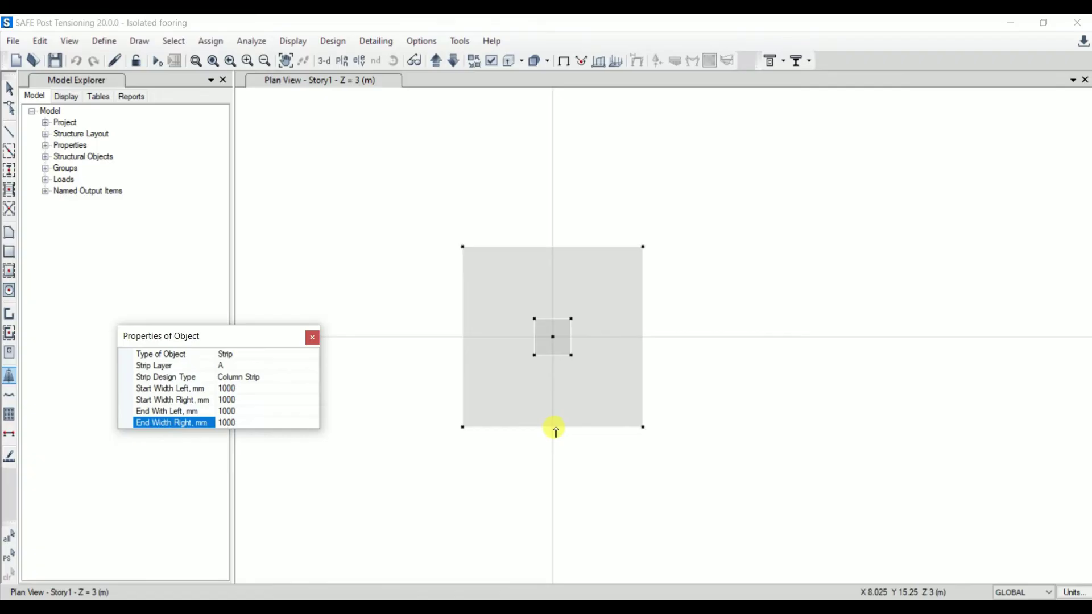
Step: Draw the layer A strip about 2.7 m long horizontally through the column centre, extending beyond both footing edges
click(498, 331)
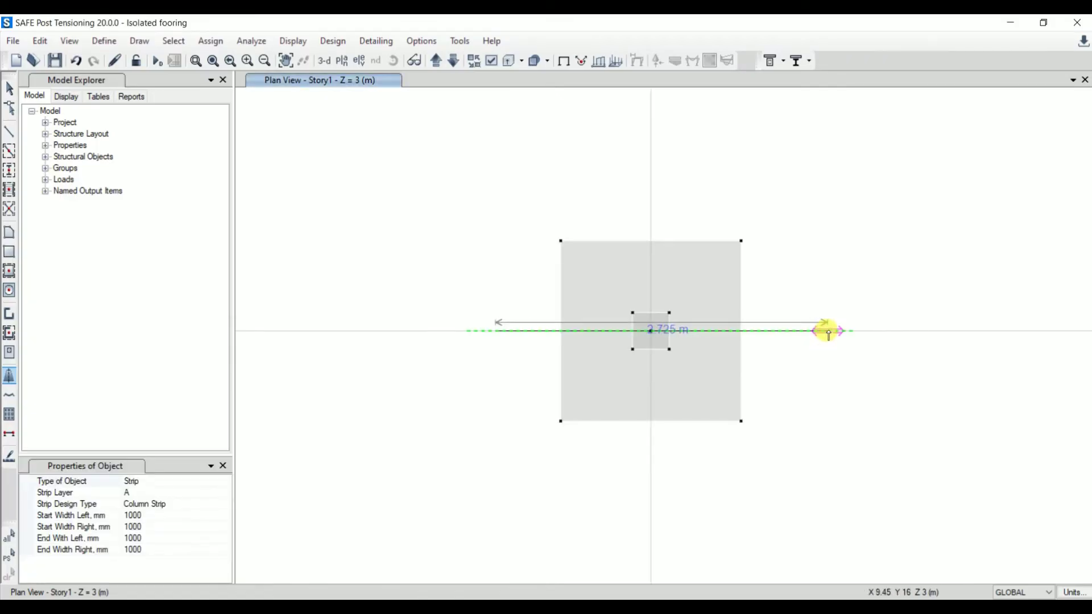
click(819, 330)
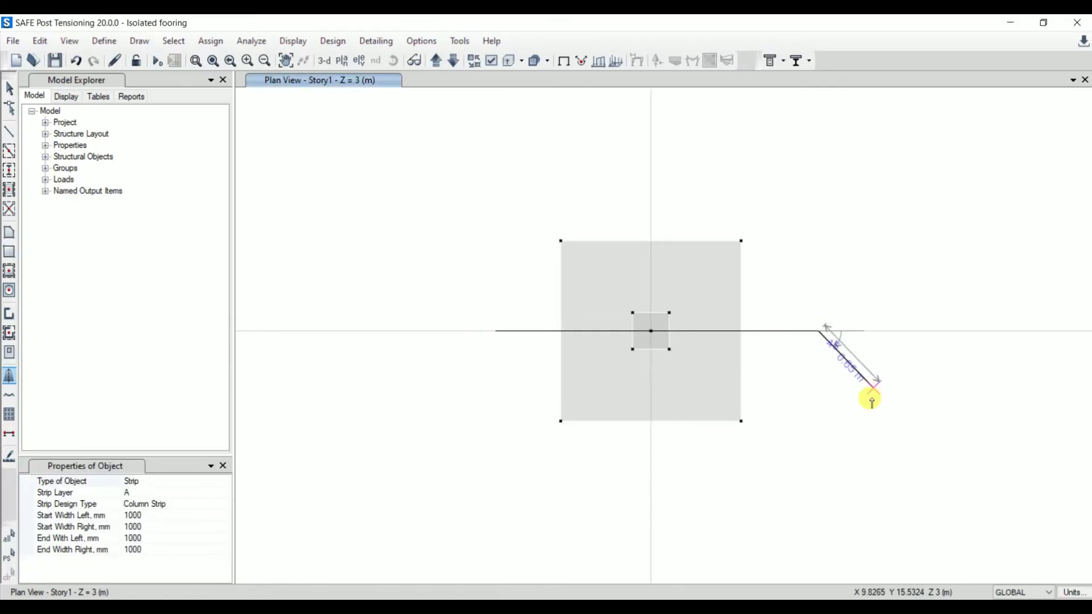
key(Escape)
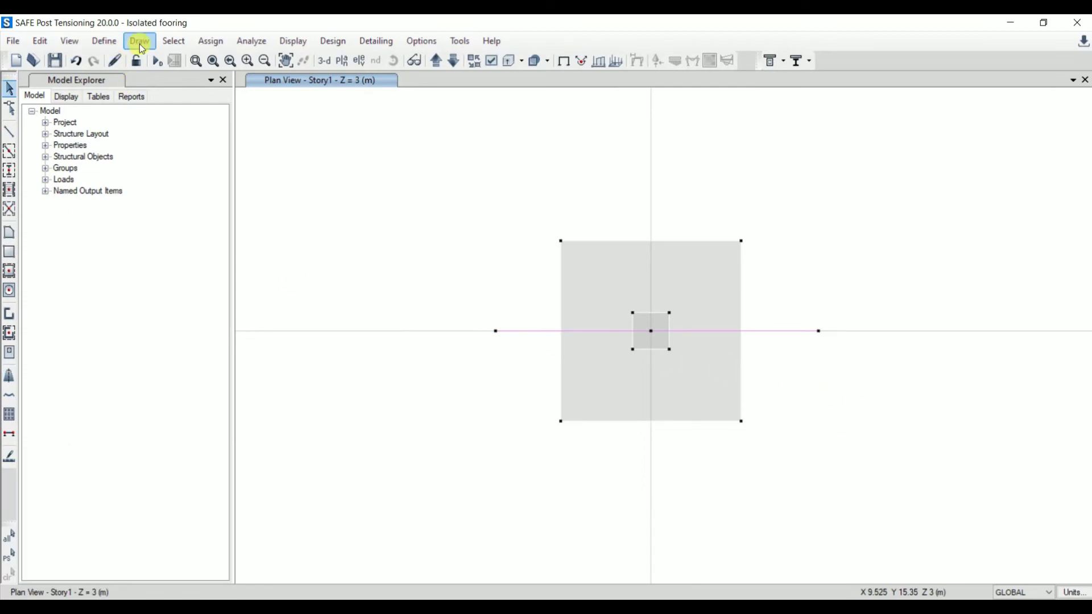
Step: Draw a layer B design strip vertically through the column centre, extending beyond the footing's upper and lower edges
click(140, 45)
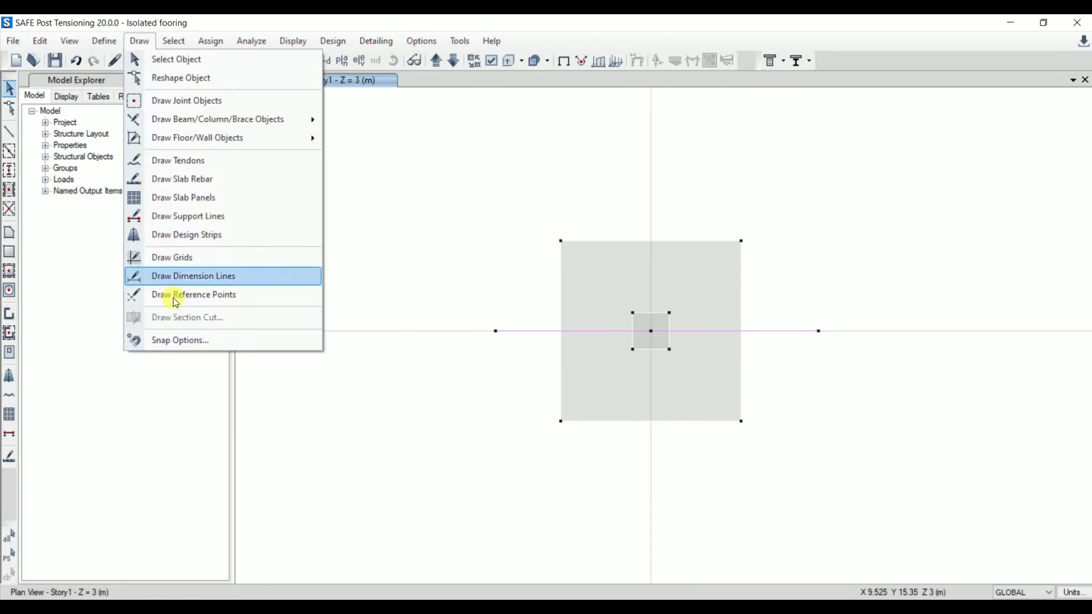
click(184, 234)
click(142, 493)
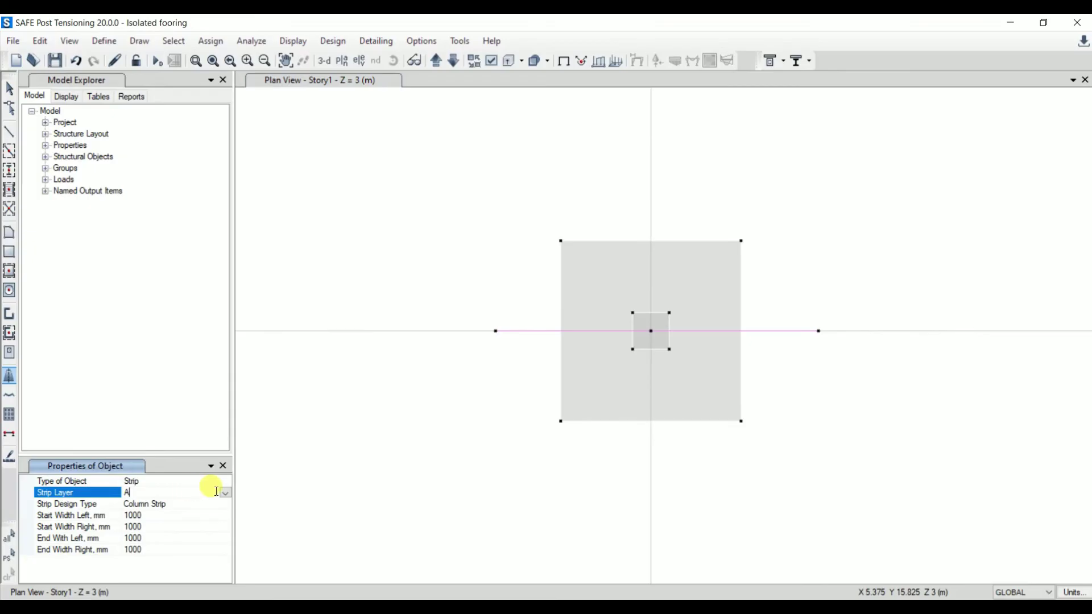
click(226, 493)
click(138, 522)
click(651, 183)
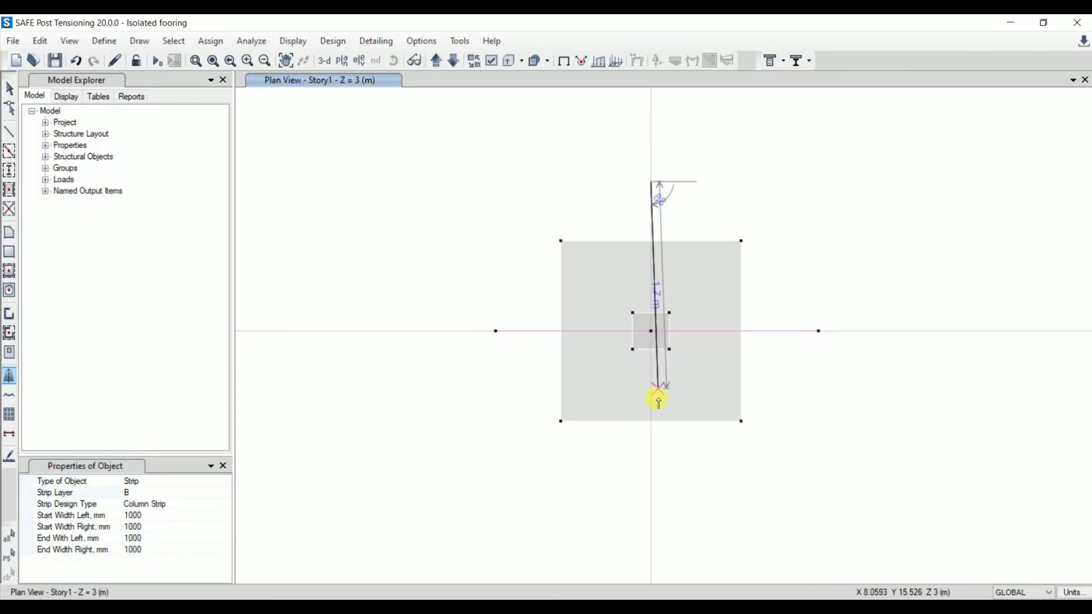
click(652, 472)
key(Escape)
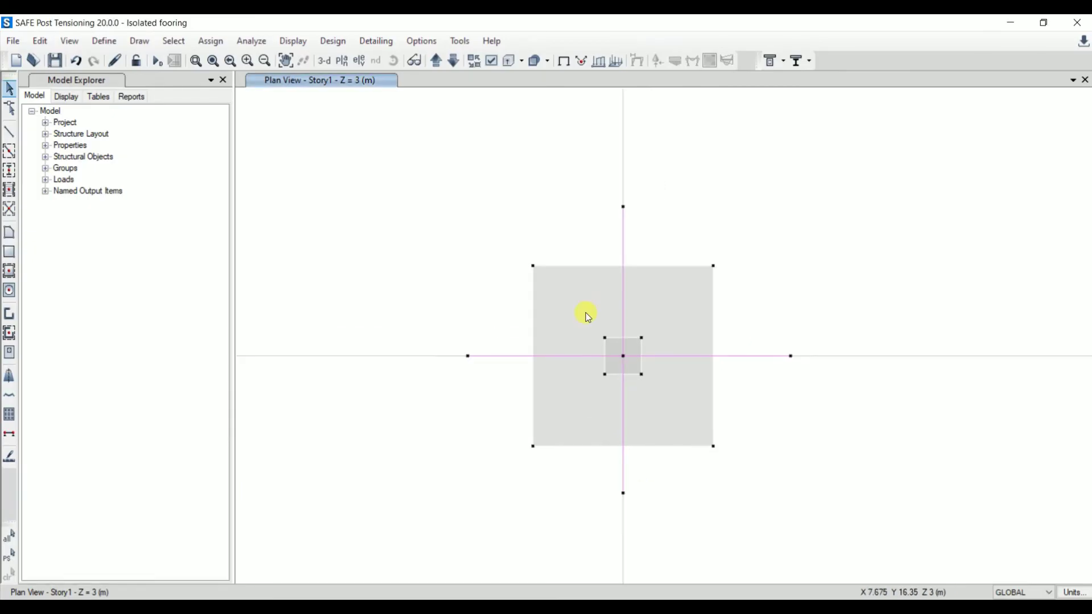
Step: Show the design strips' widths in the plan view, and reopen the view options
click(493, 61)
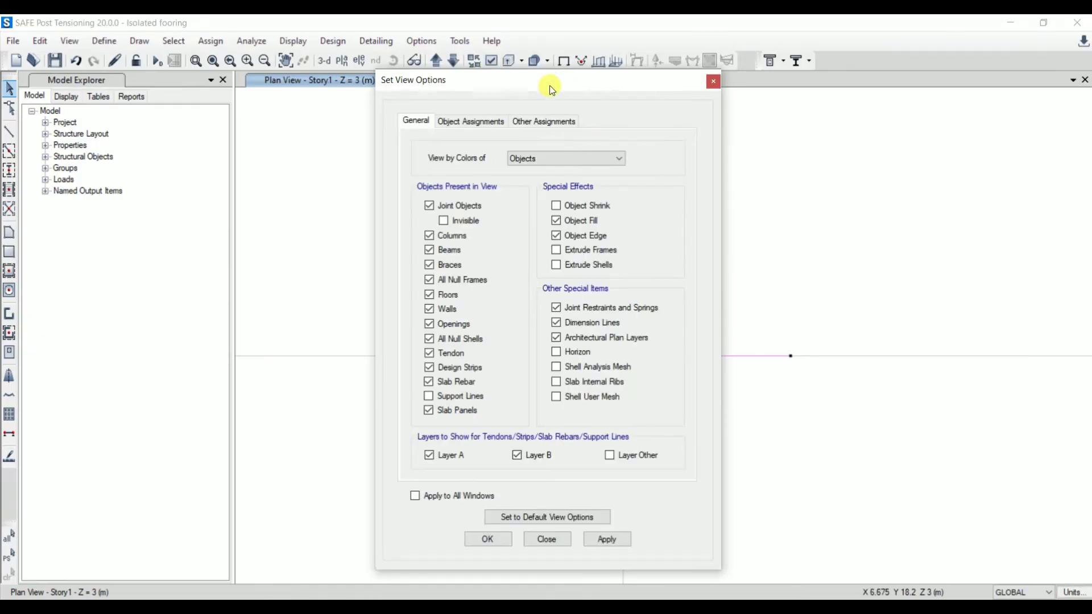
drag(552, 85, 381, 94)
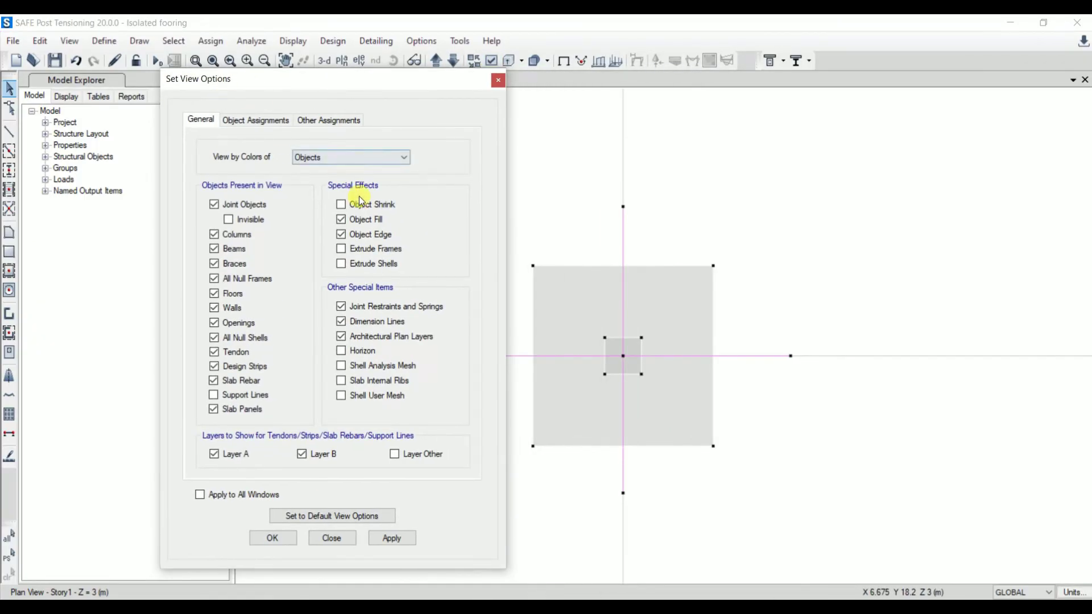
click(328, 120)
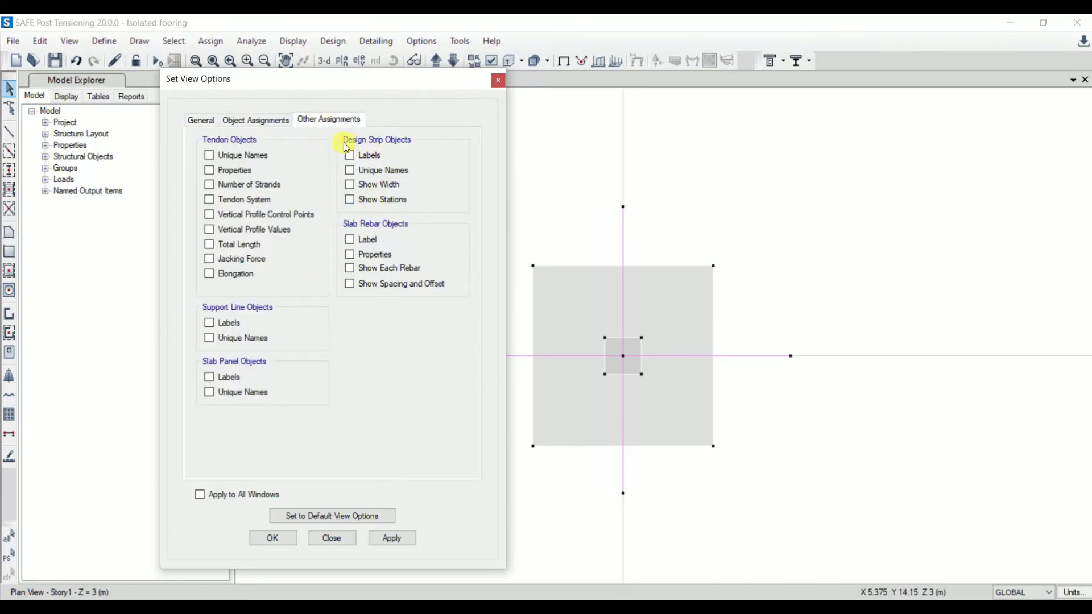
click(350, 185)
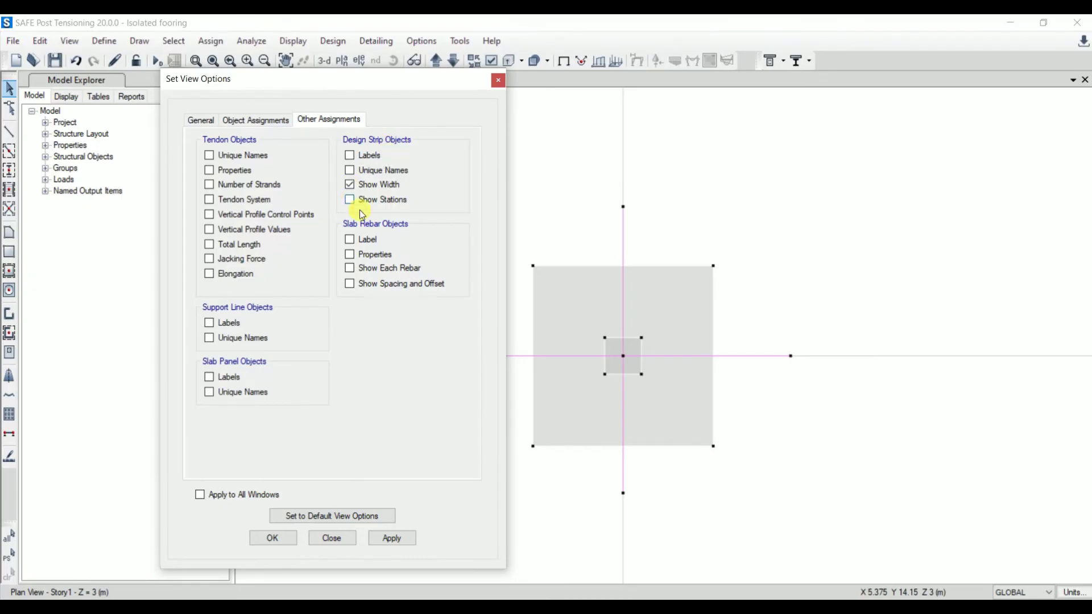
click(391, 539)
click(270, 538)
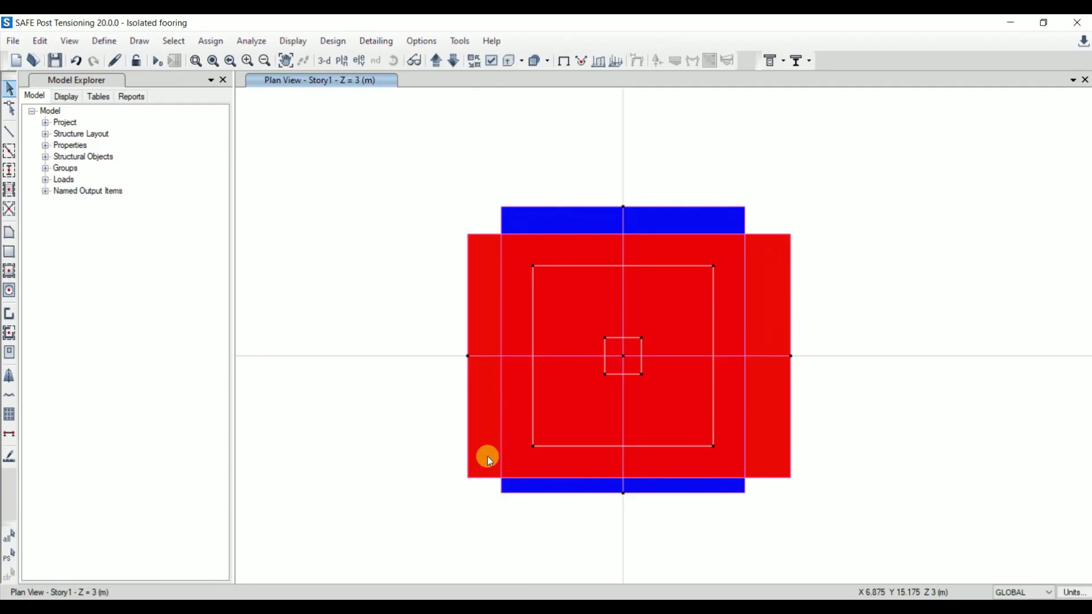
click(493, 61)
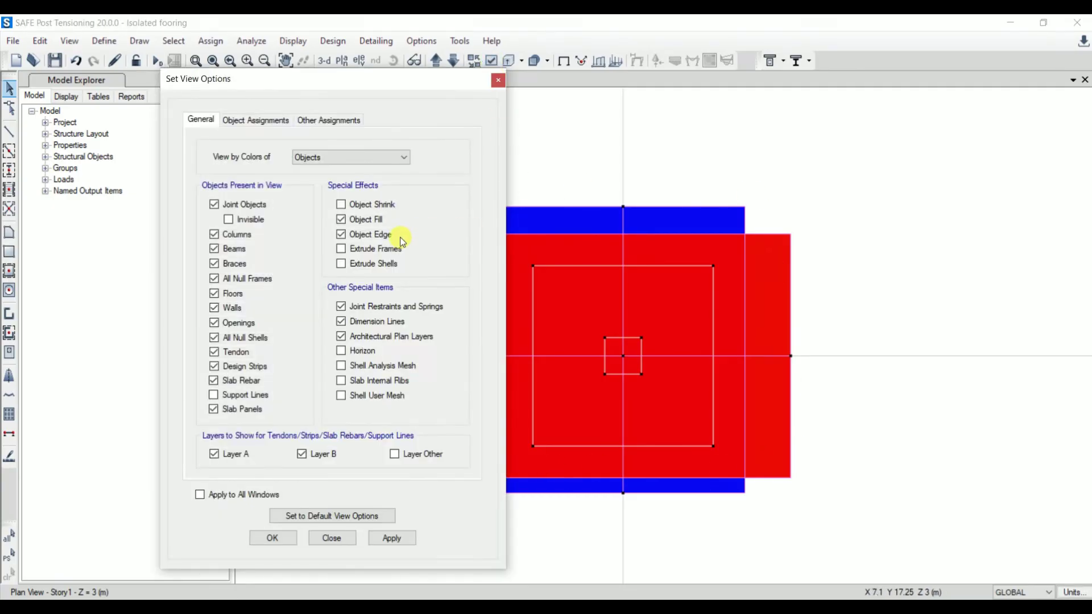
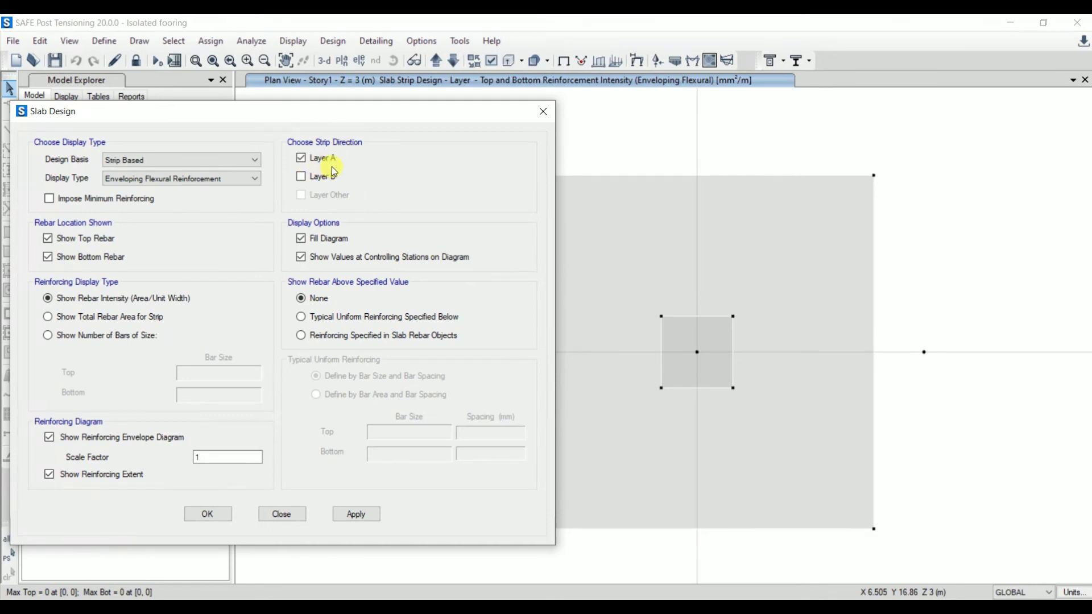
Step: Display the strip-based enveloping flexural reinforcement intensity for layer A and inspect the values along the strip
click(357, 513)
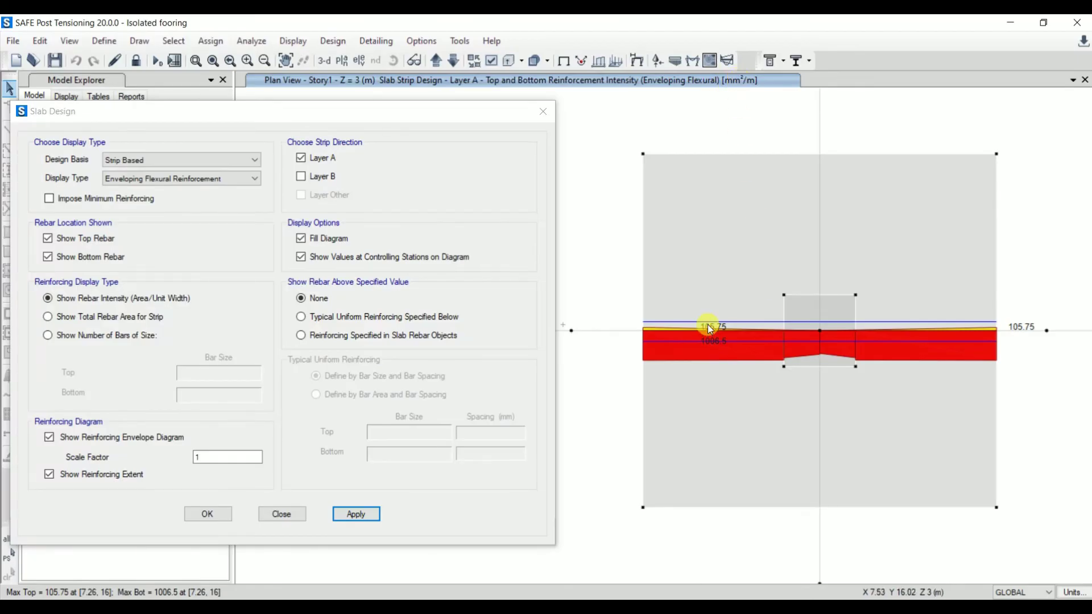
mouse_move(706, 331)
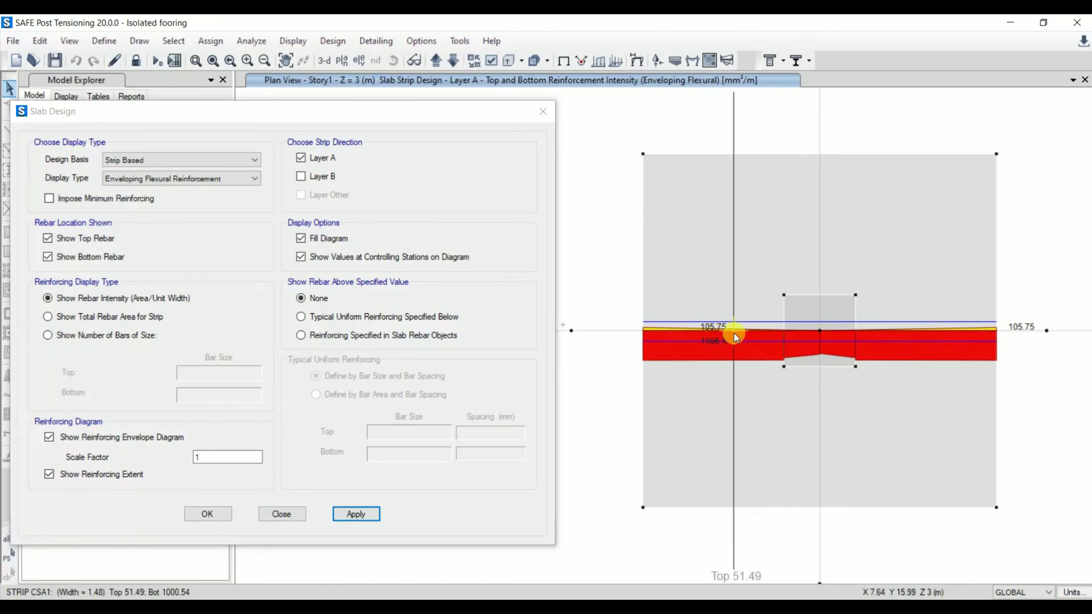
middle_drag(727, 351, 692, 311)
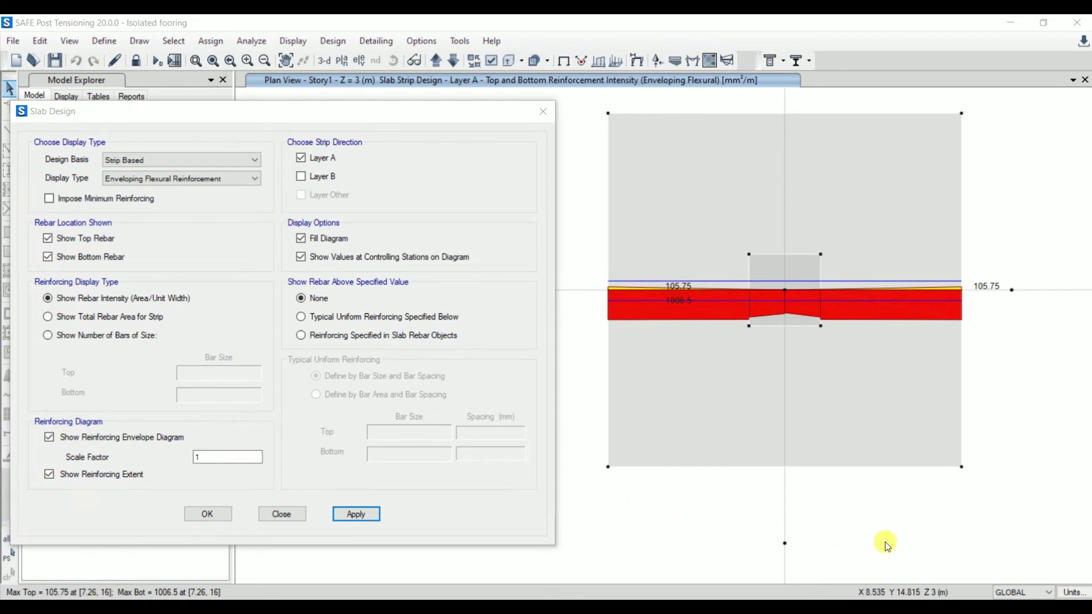
text(12mm - 113)
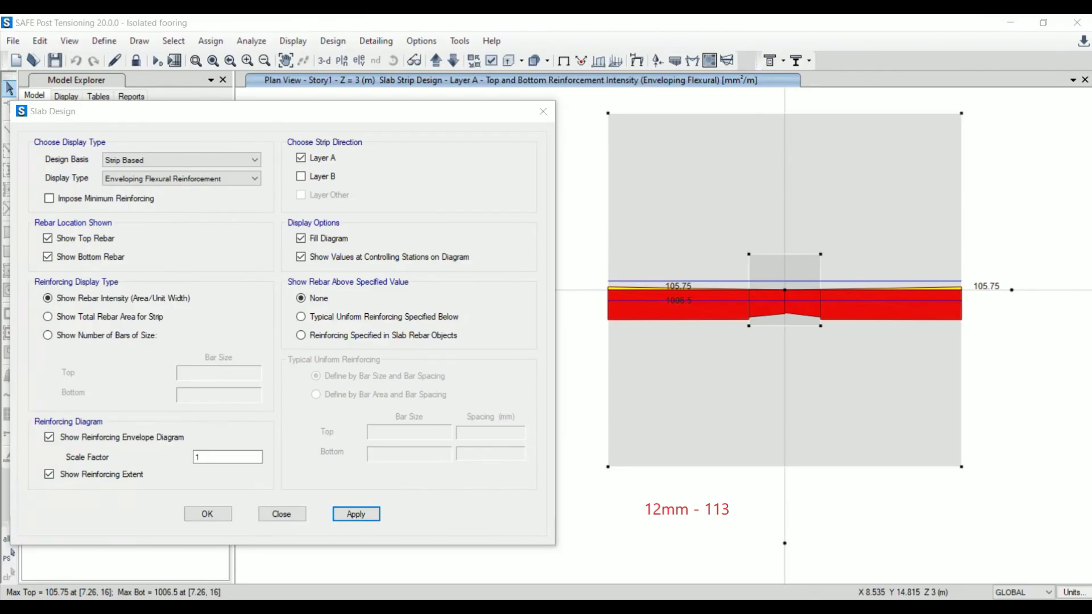
key(Return)
text(113 x 1000 / 100)
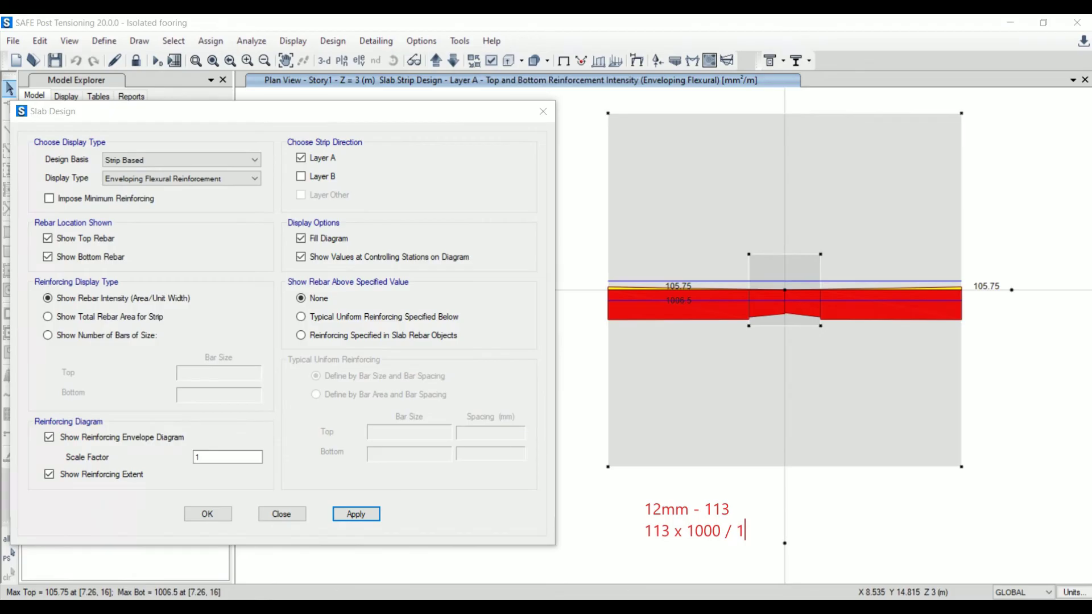
text(6.5 = 112mm)
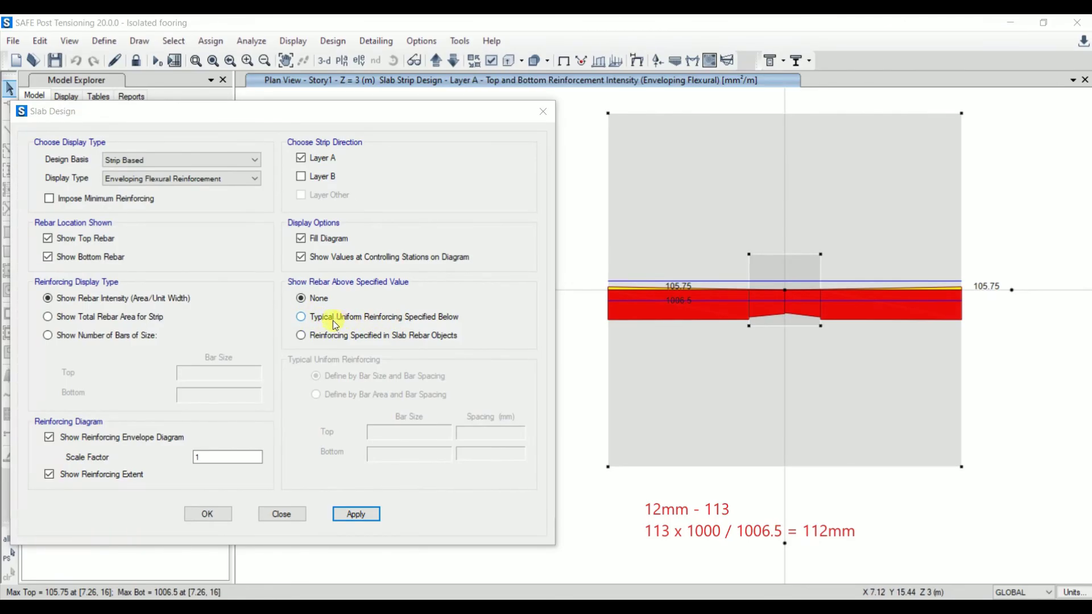
Step: Show the layer A rebar required above typical uniform reinforcement of 12 mm bars at 110 mm spacing, top and bottom
click(301, 317)
click(476, 431)
click(402, 431)
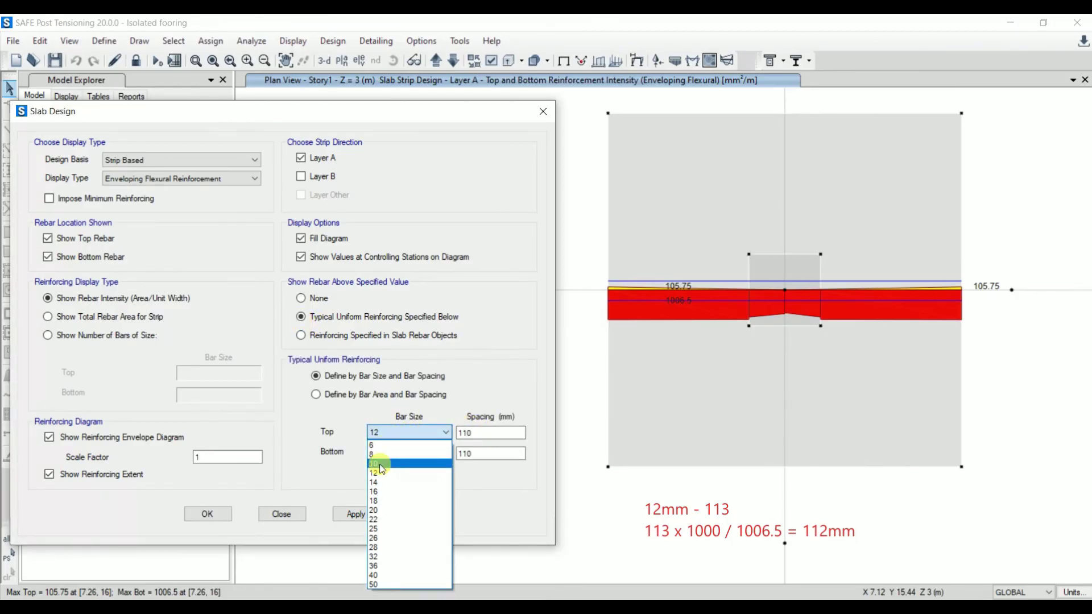
click(390, 473)
click(398, 454)
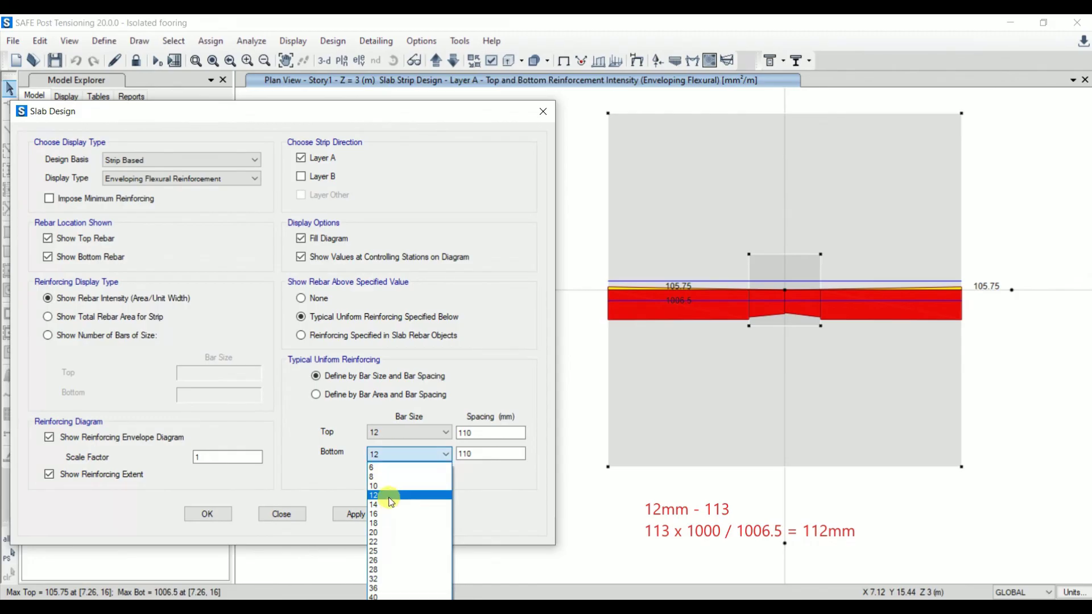
click(386, 493)
click(472, 433)
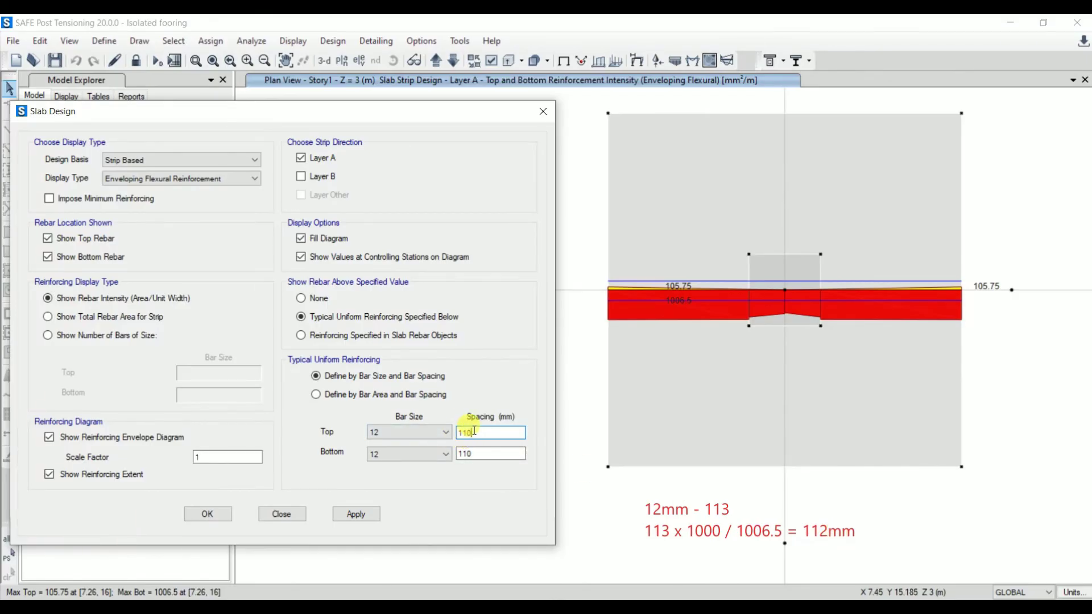
click(367, 516)
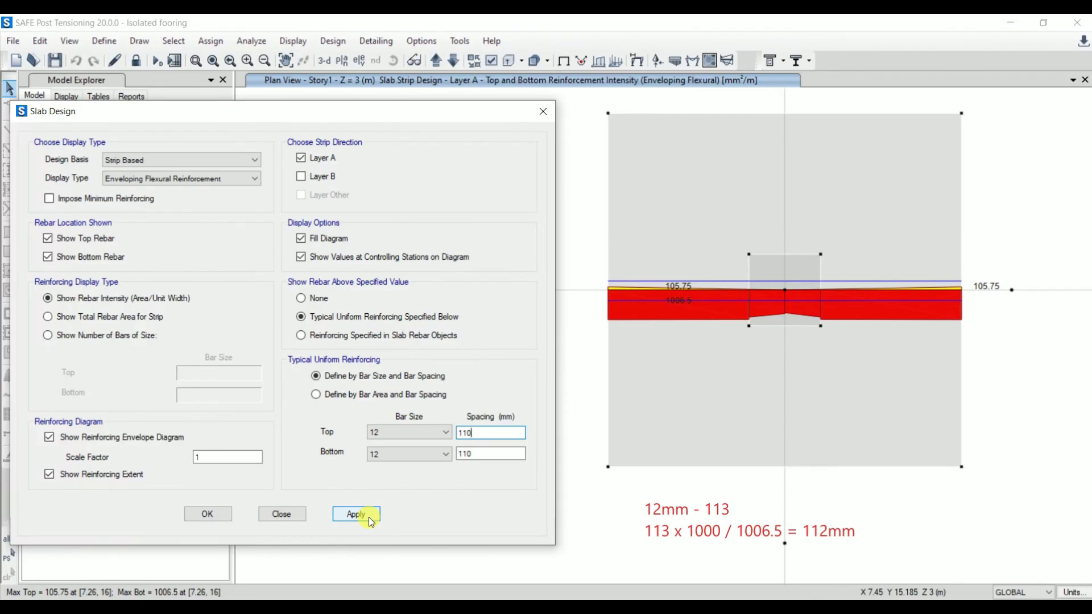
scroll(660, 316, down, 2)
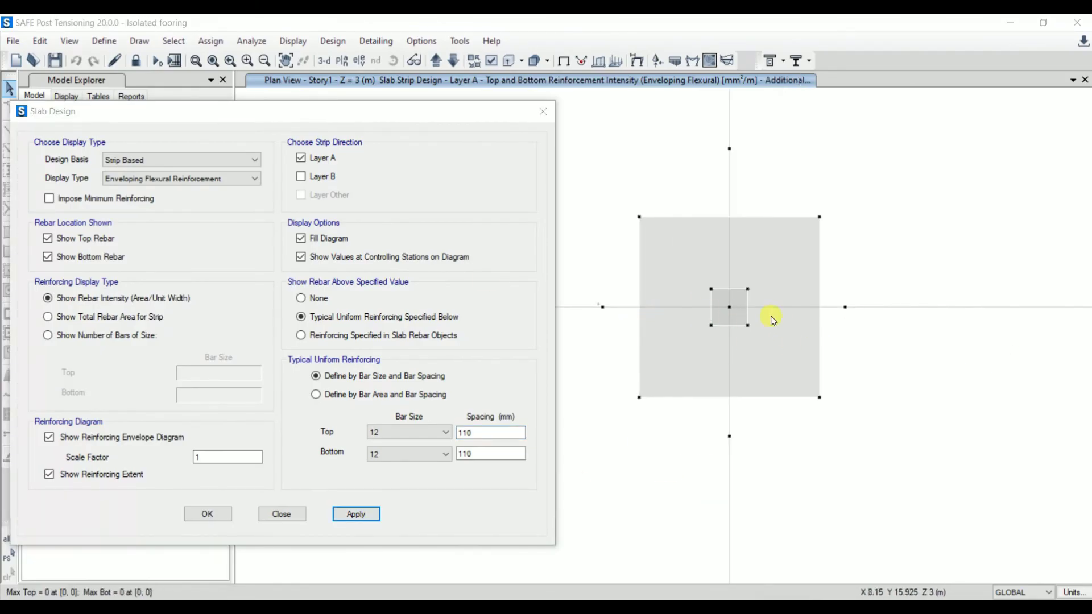
Step: Display the enveloping flexural reinforcement intensity for layer B only, without any specified typical reinforcement, and inspect it around the column
click(302, 176)
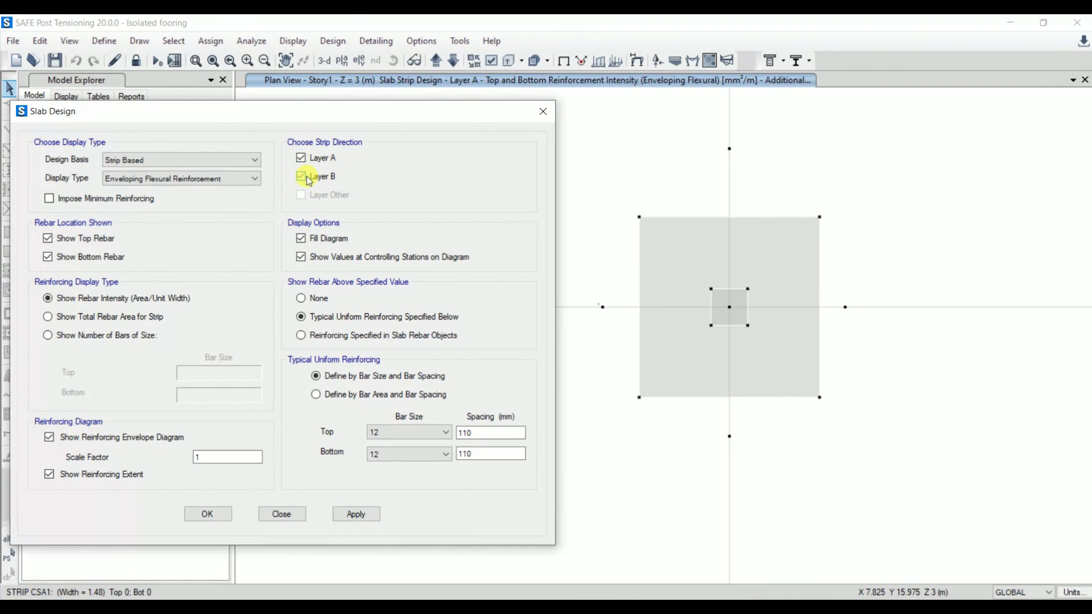
click(318, 174)
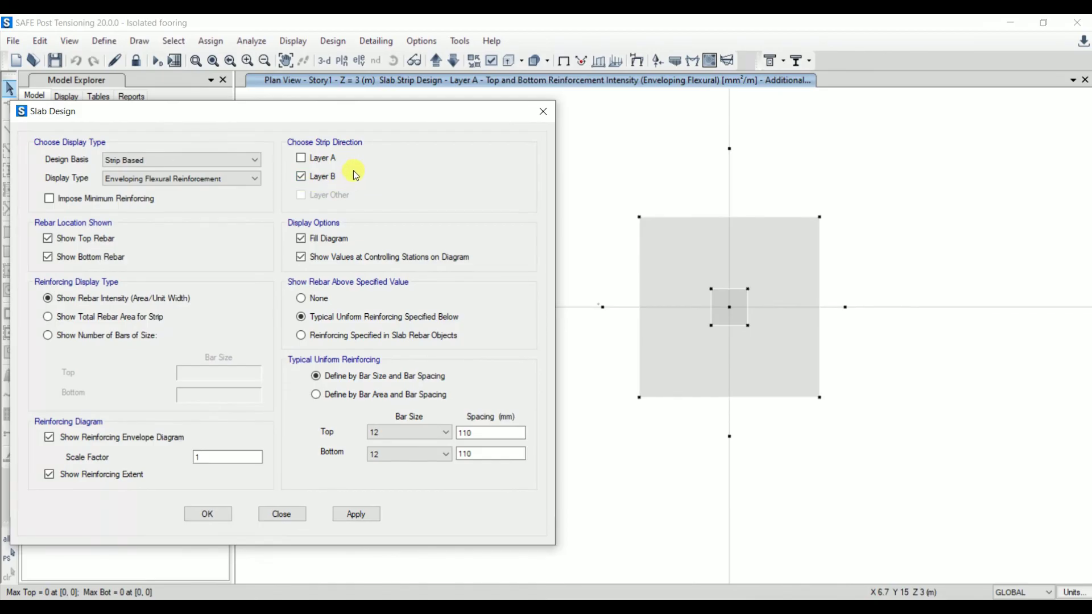
click(314, 300)
click(356, 514)
scroll(742, 296, up, 3)
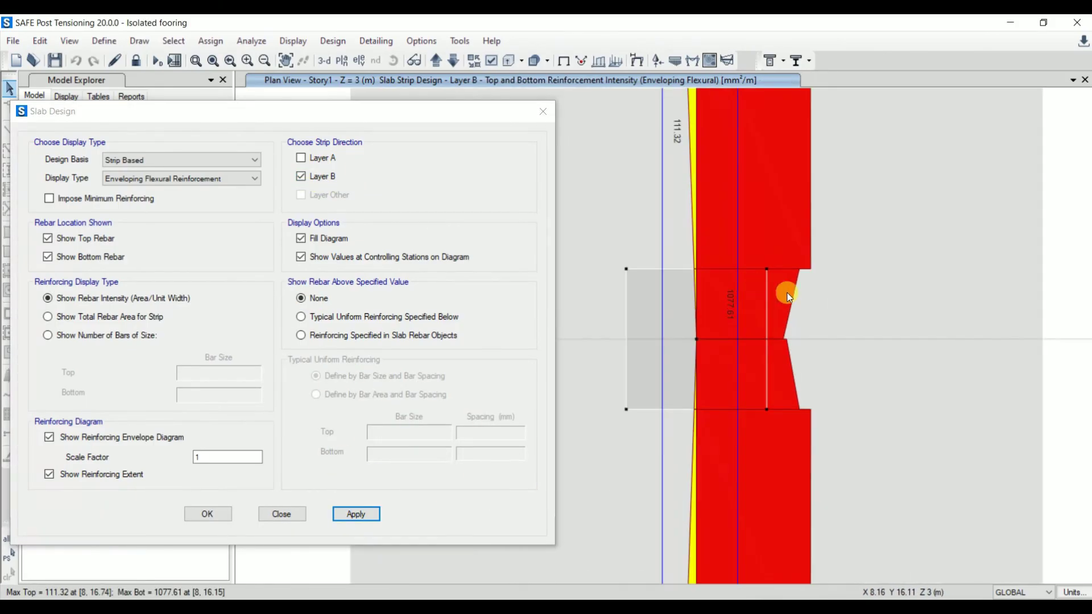
scroll(788, 295, down, 2)
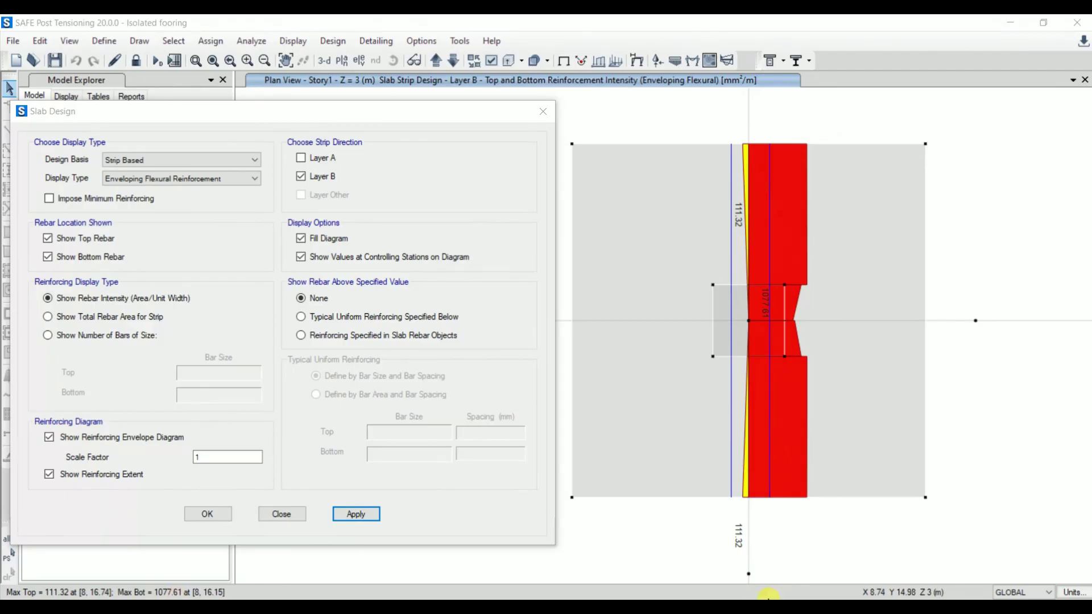
text(113 x 1000 / 10)
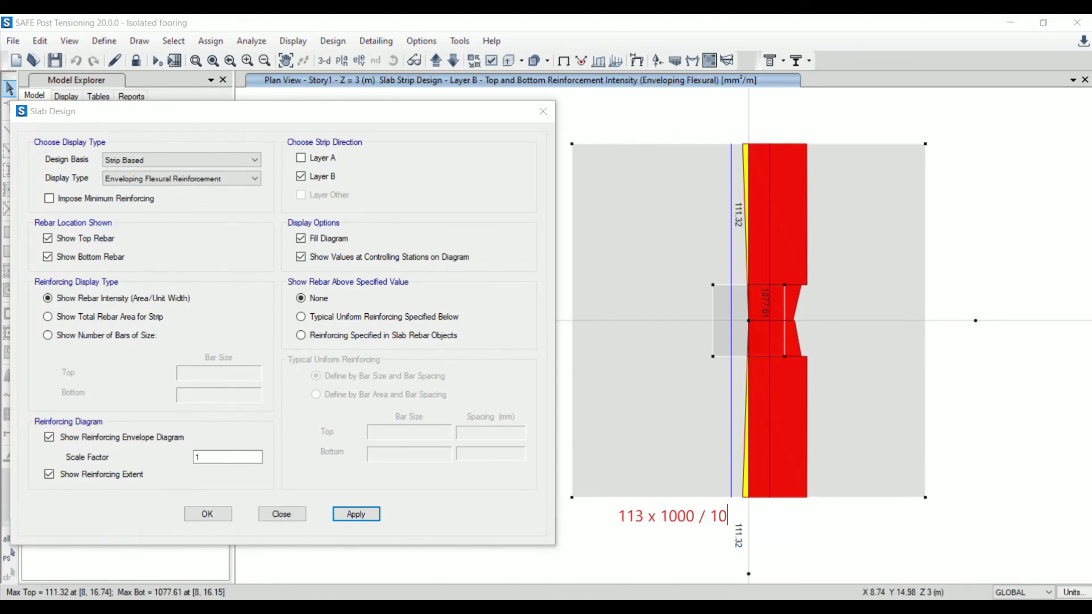
text(77.6 =104.8 mm)
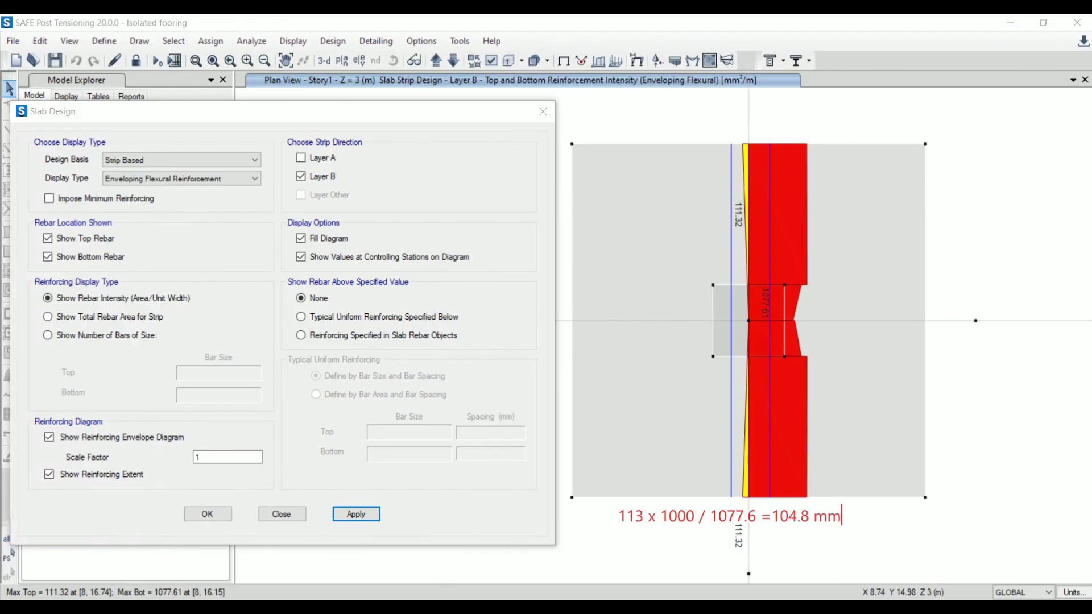
Step: Show the layer B rebar required above typical uniform reinforcement of 12 mm bars at 100 mm spacing, top and bottom
click(349, 317)
click(416, 439)
key(Tab)
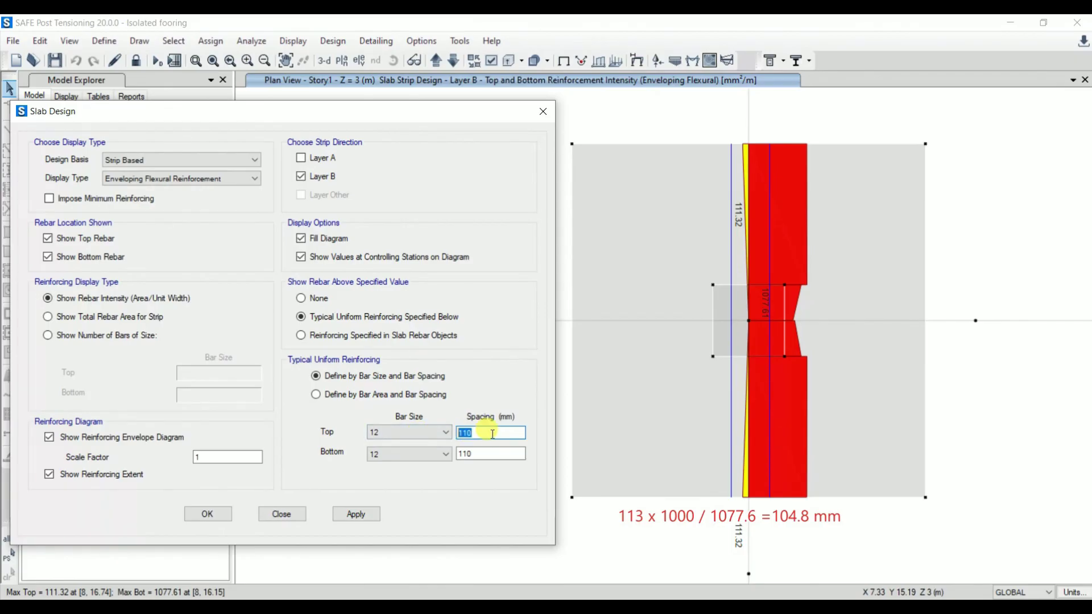
text(1)
key(Tab)
text(100)
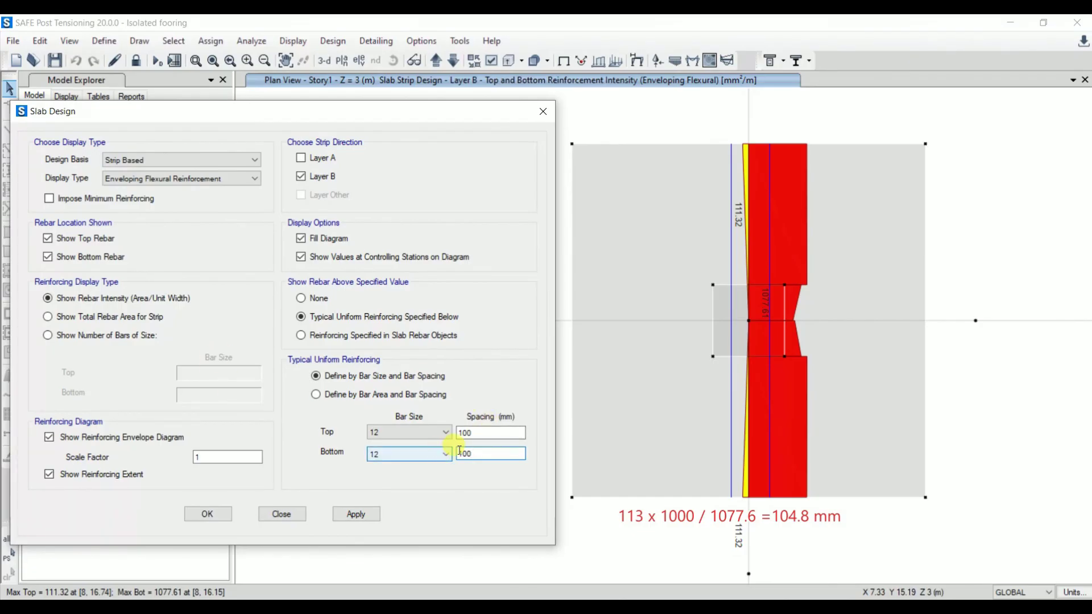
click(351, 518)
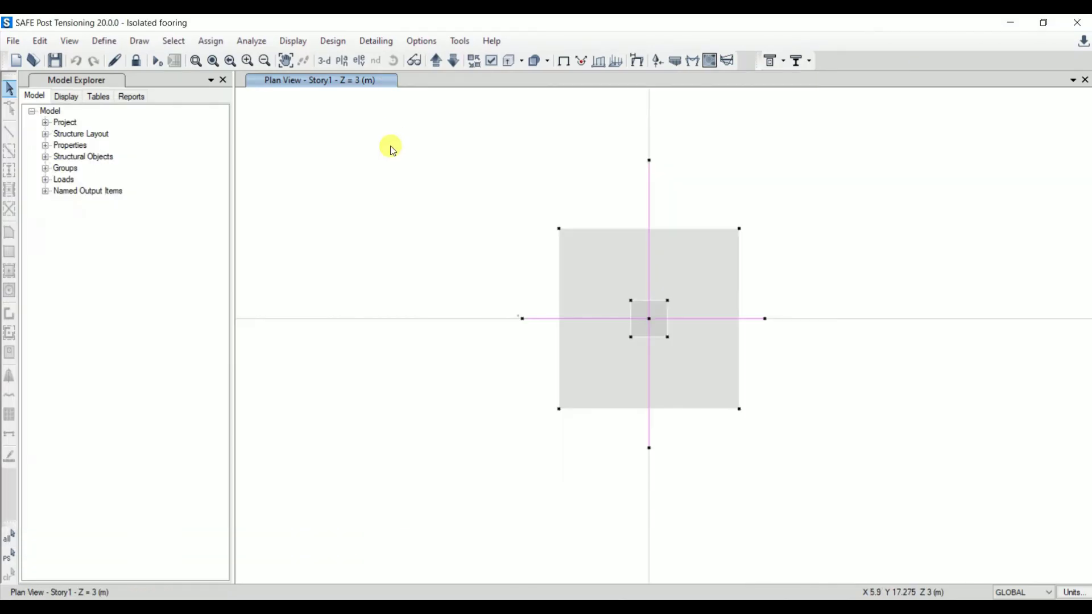
Step: Reset the footing bar selection and curtailment rules to their defaults and accept them
click(375, 41)
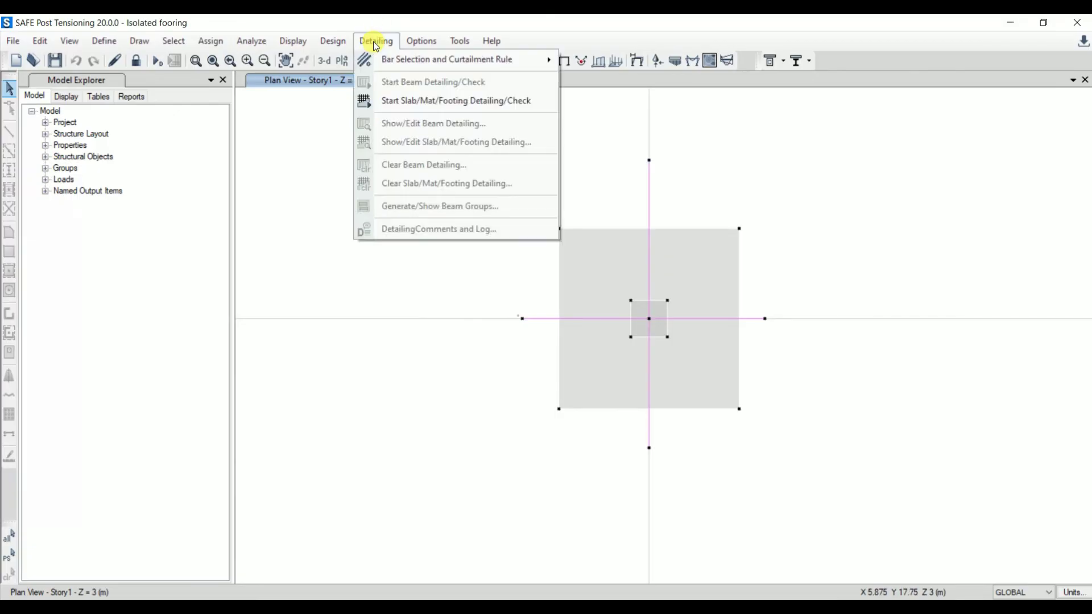
mouse_move(403, 68)
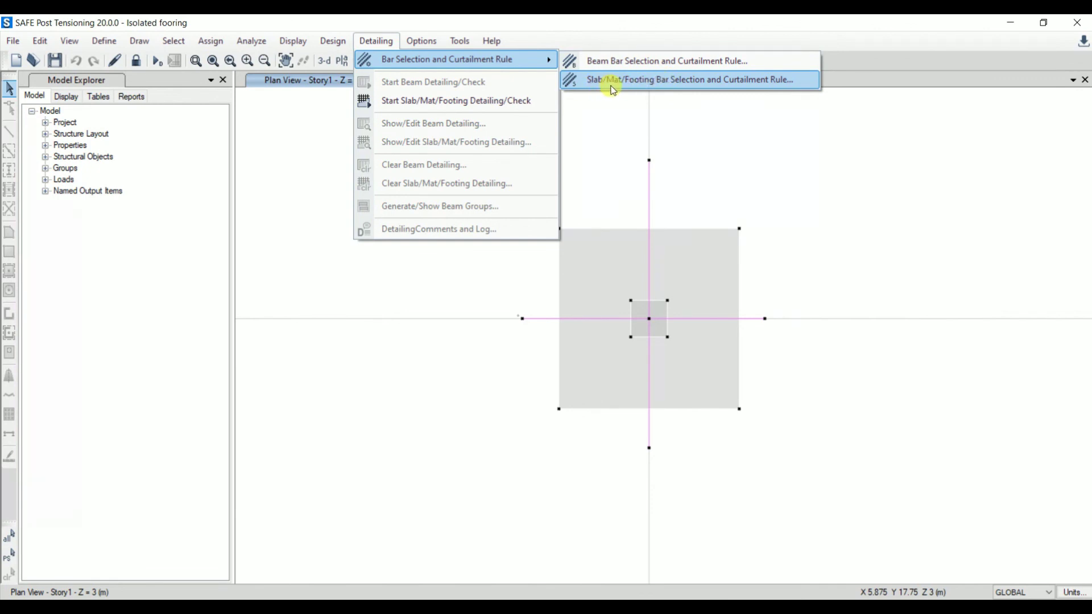
click(695, 85)
click(309, 104)
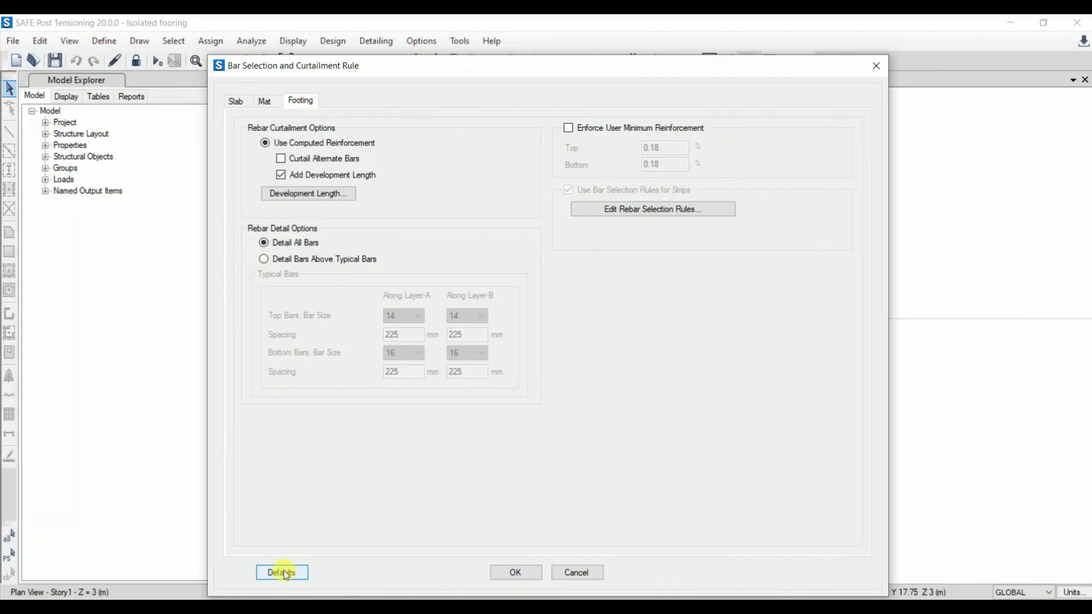
click(508, 575)
Step: Run the slab/mat/footing detailing and open the layer A top bar details of footing F-1
click(376, 40)
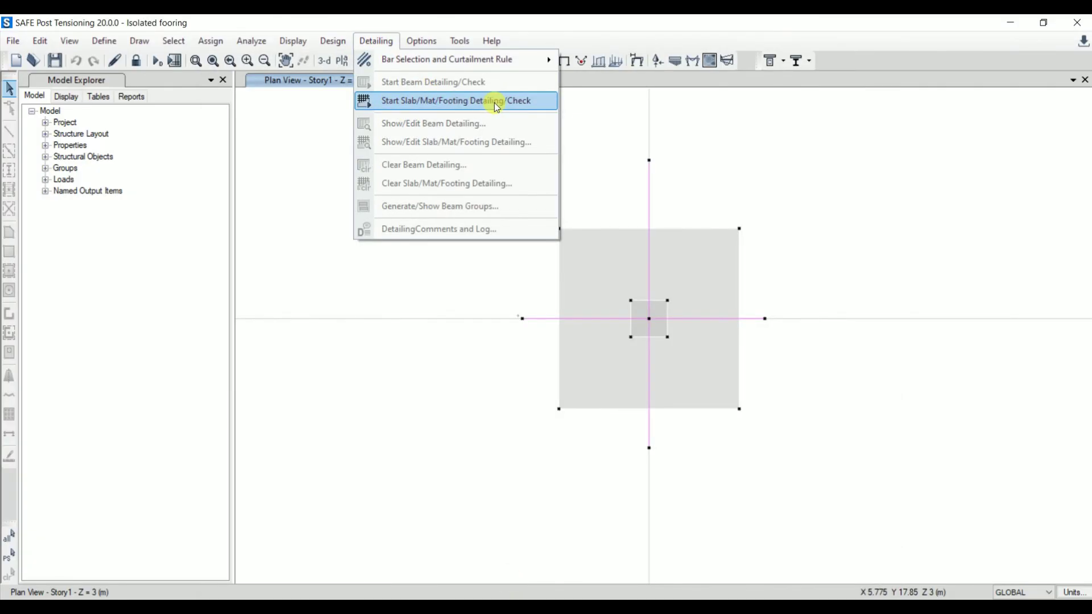
click(529, 102)
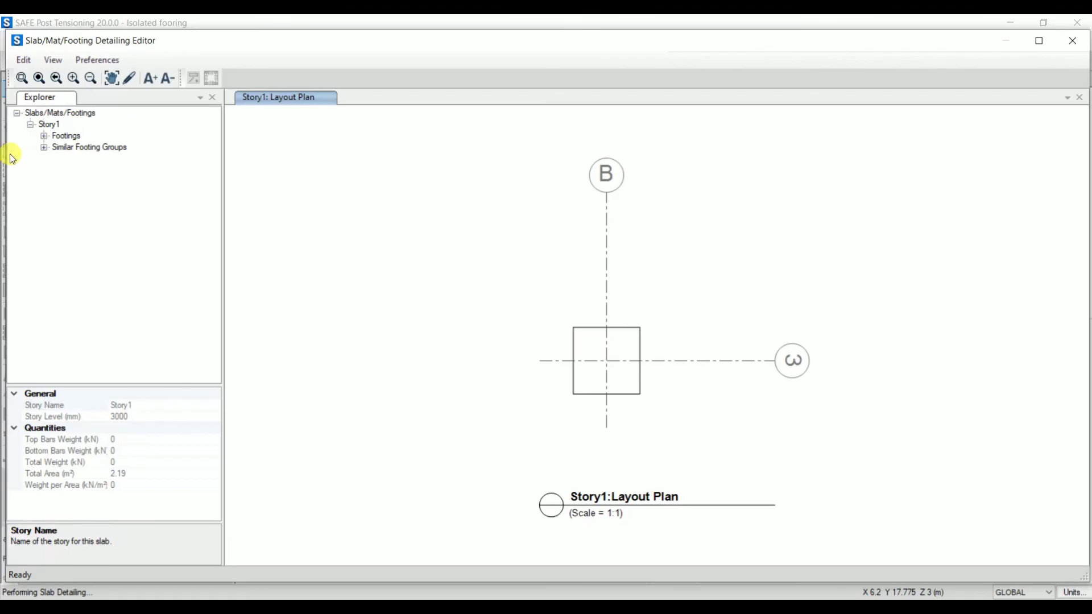
click(44, 136)
click(58, 147)
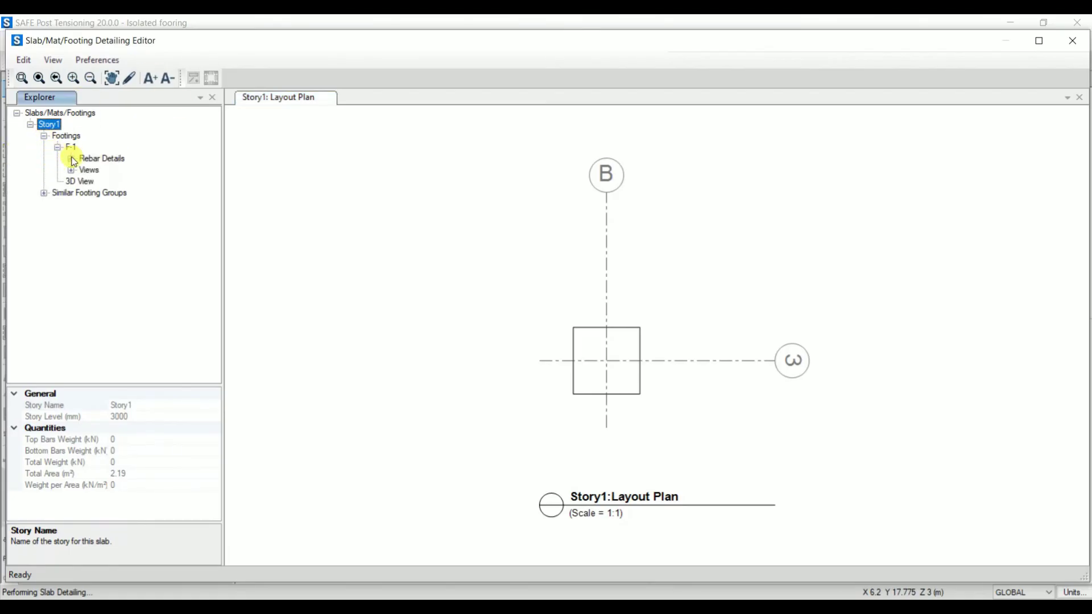
click(71, 159)
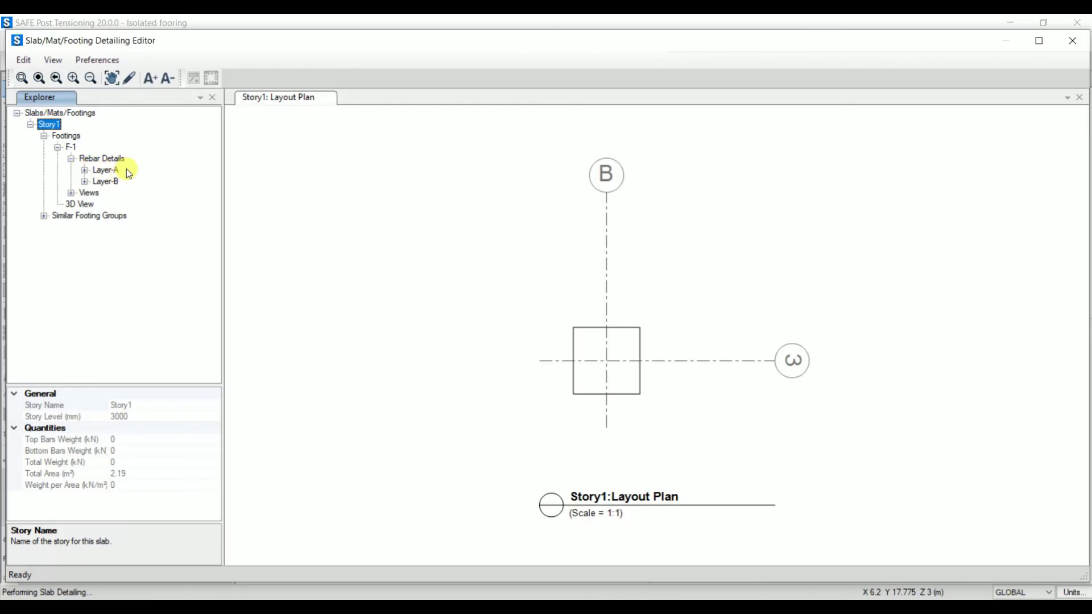
click(85, 170)
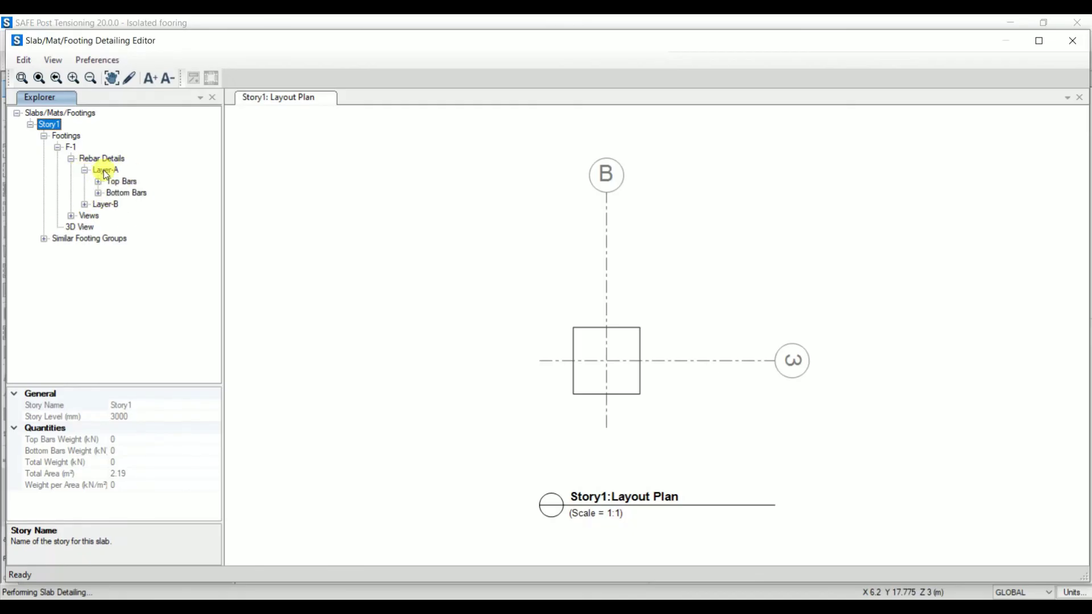
click(98, 182)
click(126, 193)
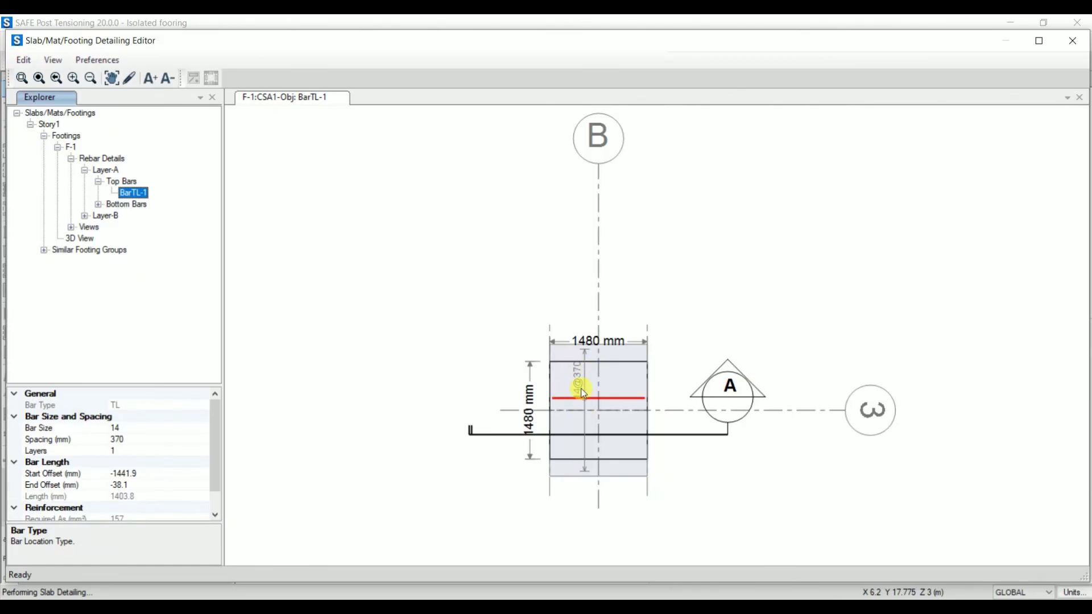
Step: Set the layer A top bars to size 10 at 250 mm spacing
click(117, 427)
click(134, 473)
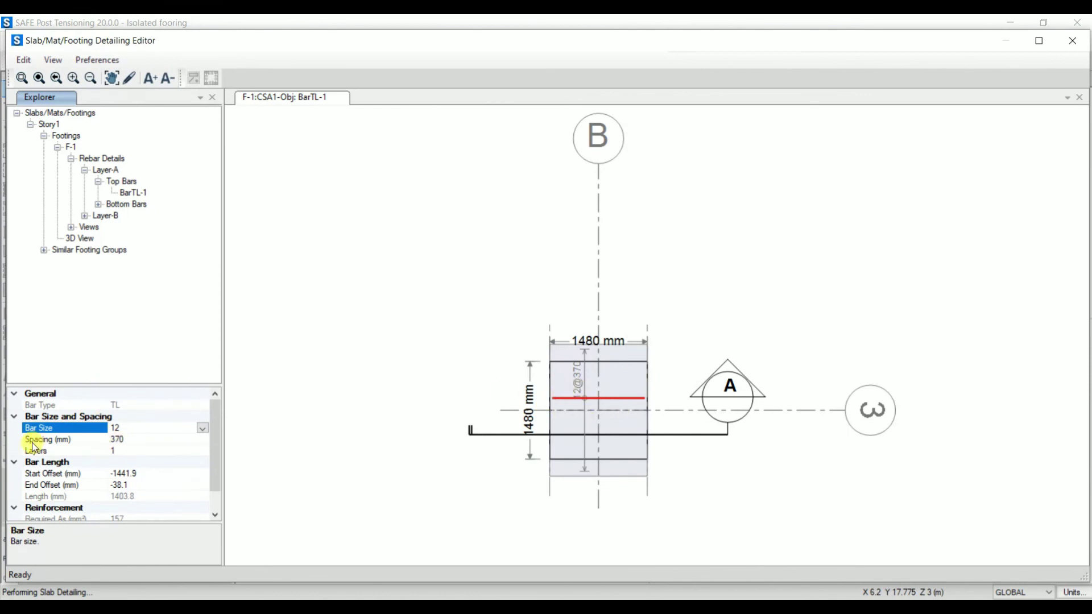
click(159, 441)
click(193, 431)
click(195, 426)
click(201, 428)
click(129, 462)
click(144, 443)
click(134, 437)
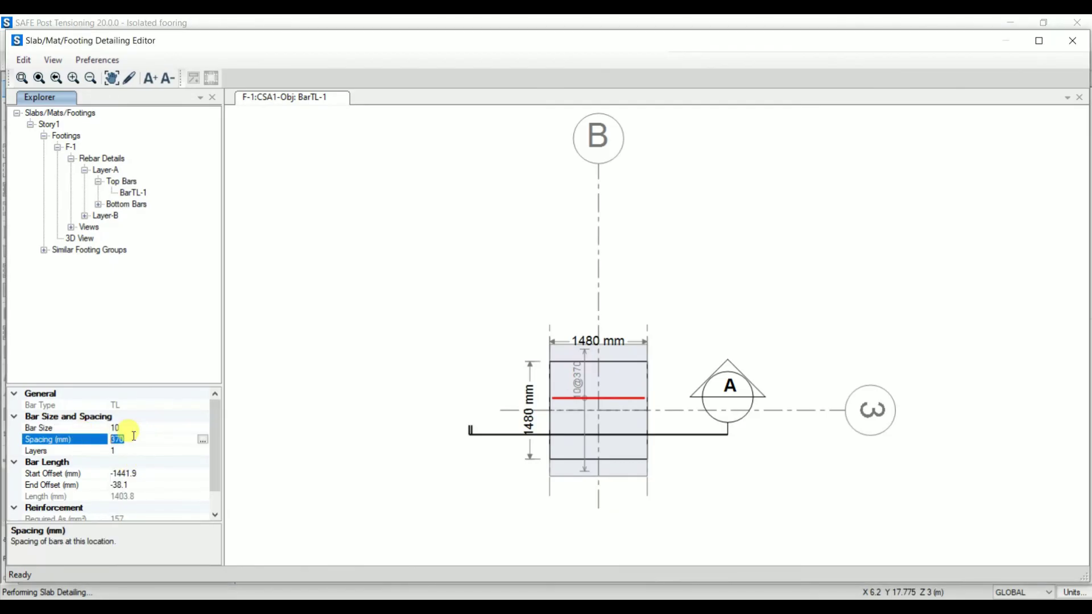
text(0)
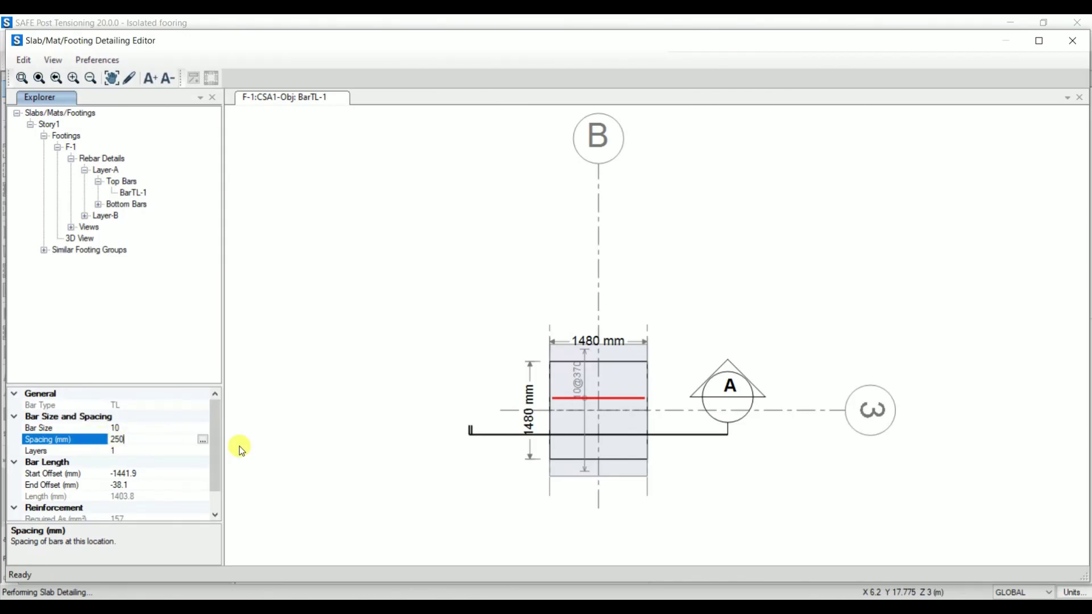
click(262, 453)
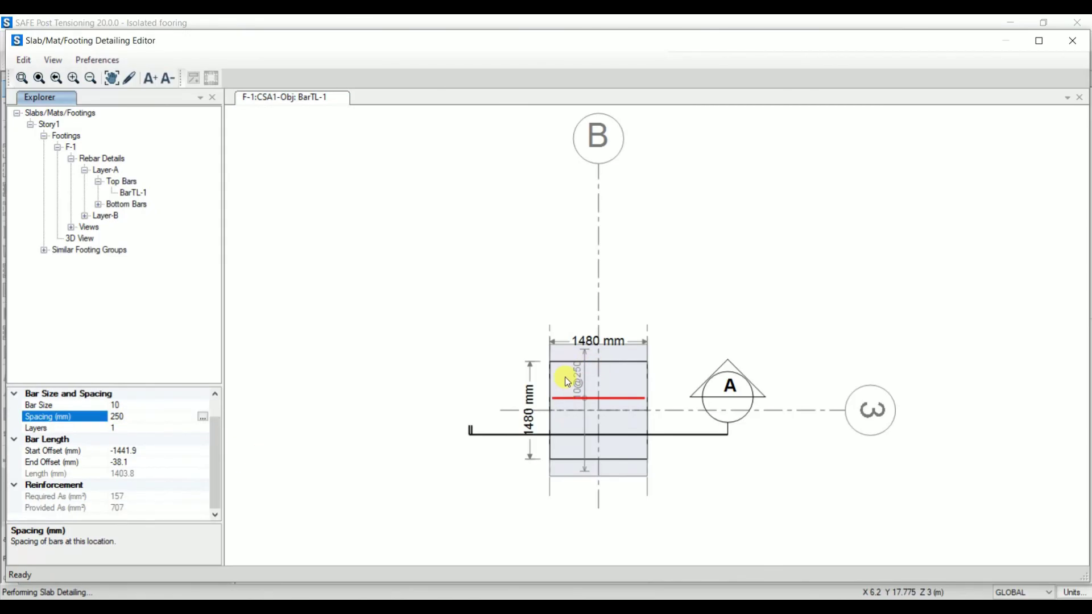
Step: Set the layer A bottom bars to size 12 at 110 mm spacing
double_click(126, 206)
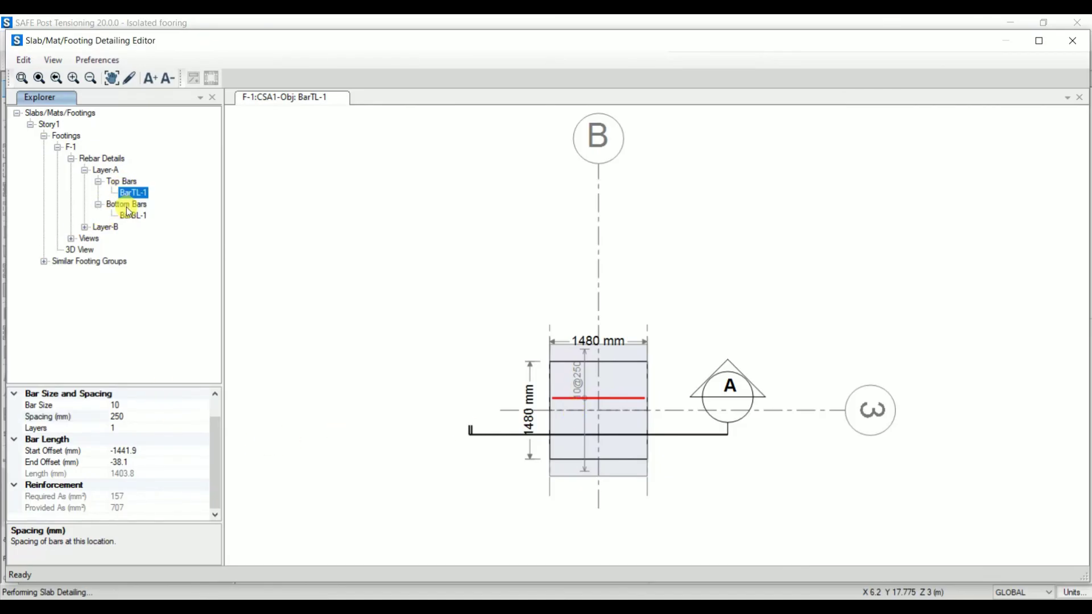
click(132, 217)
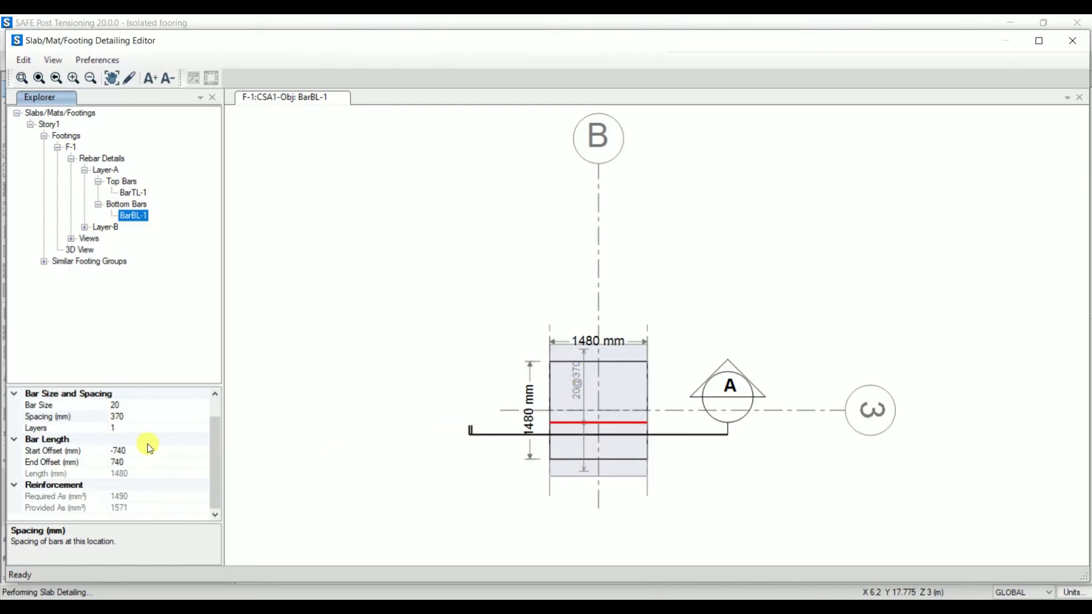
click(149, 407)
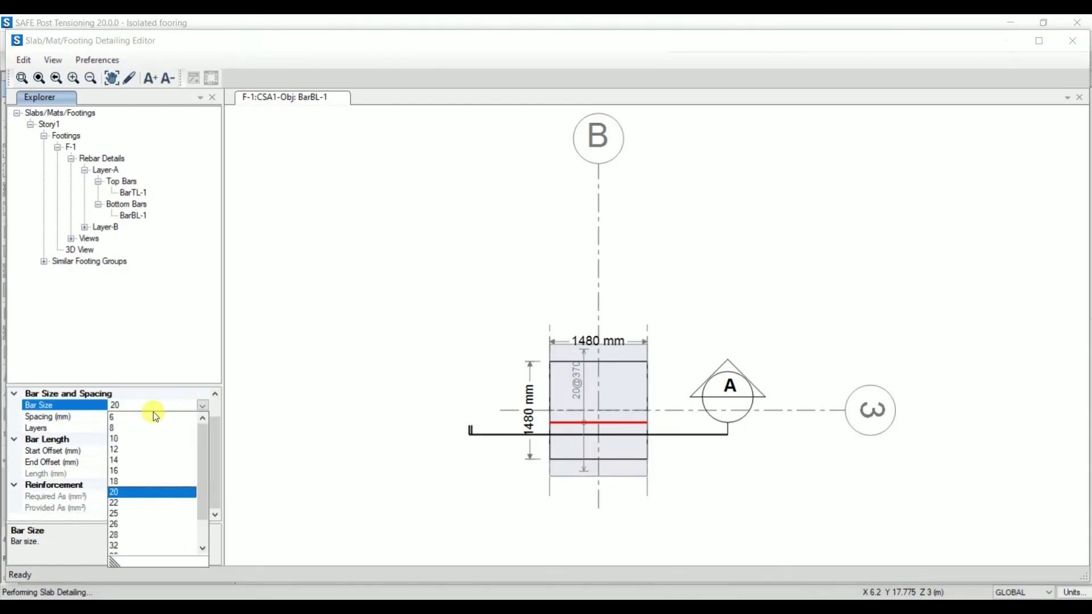
click(125, 448)
click(146, 416)
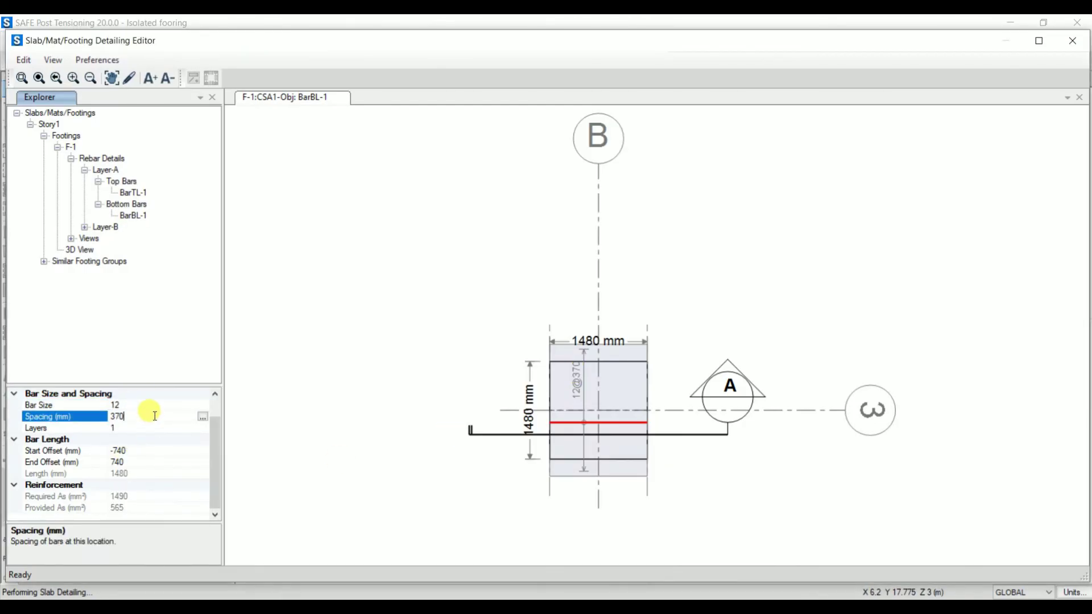
text(110)
click(591, 360)
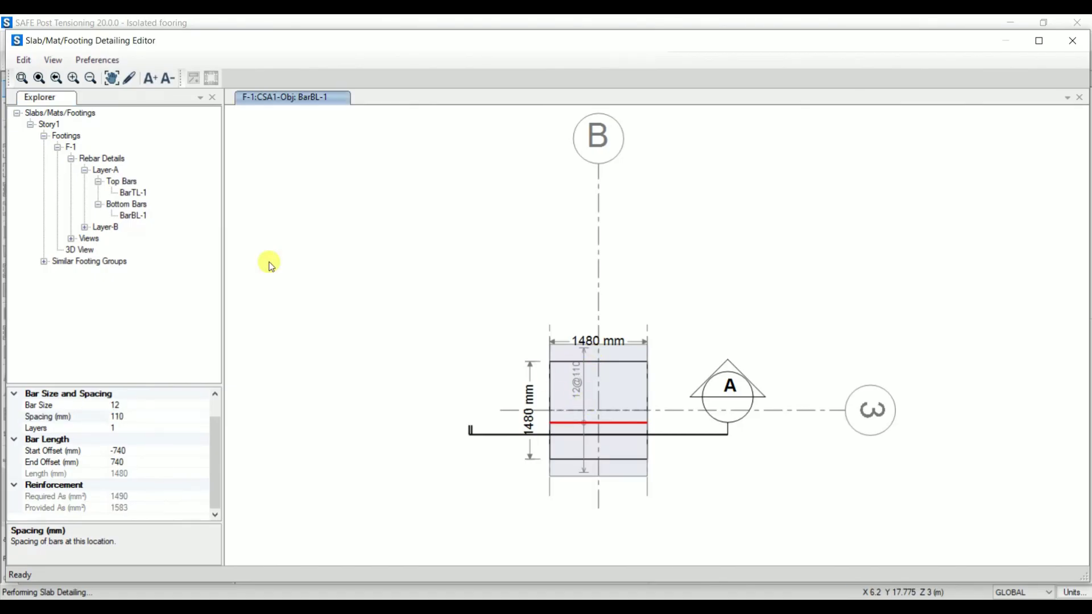
Step: Set the layer B top bars of footing F-1 to size 10 at 250 mm spacing
click(85, 227)
click(98, 239)
click(124, 249)
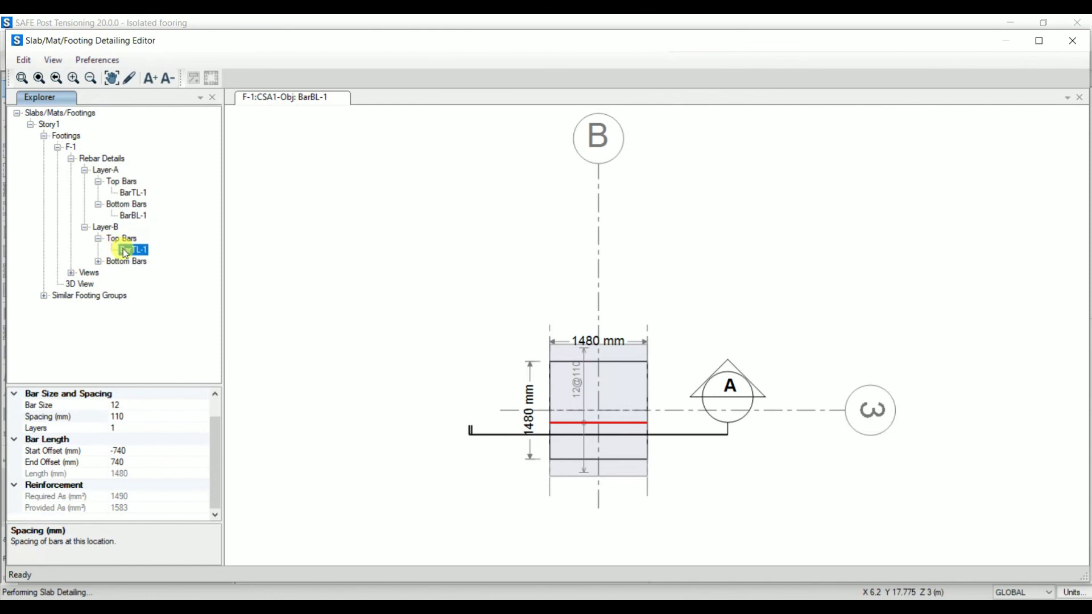
click(143, 432)
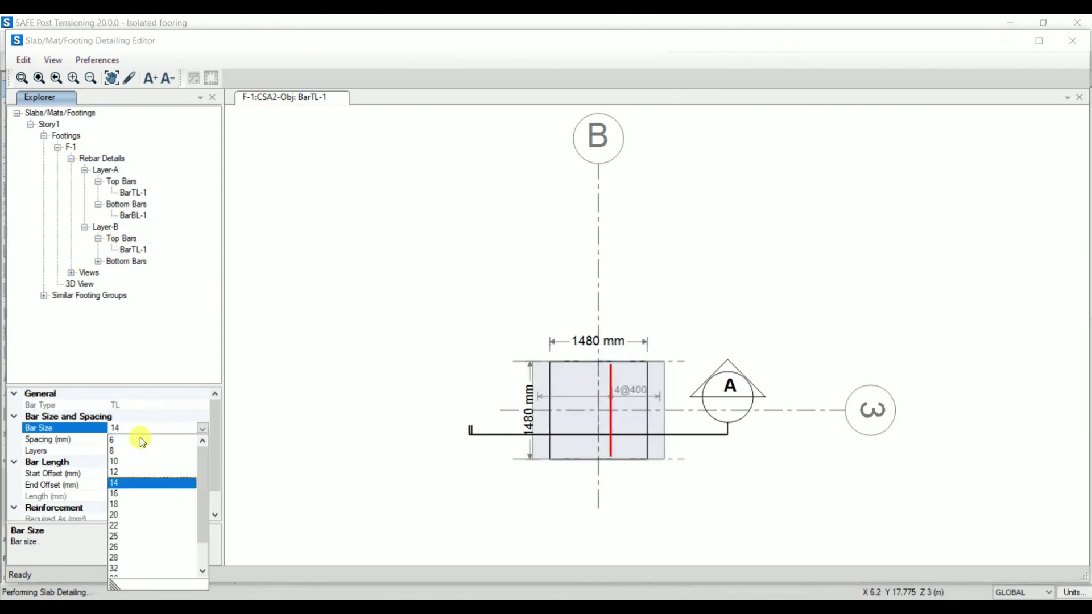
click(128, 471)
click(202, 427)
click(114, 459)
click(143, 439)
key(BackSpace)
key(BackSpace)
key(BackSpace)
text(250)
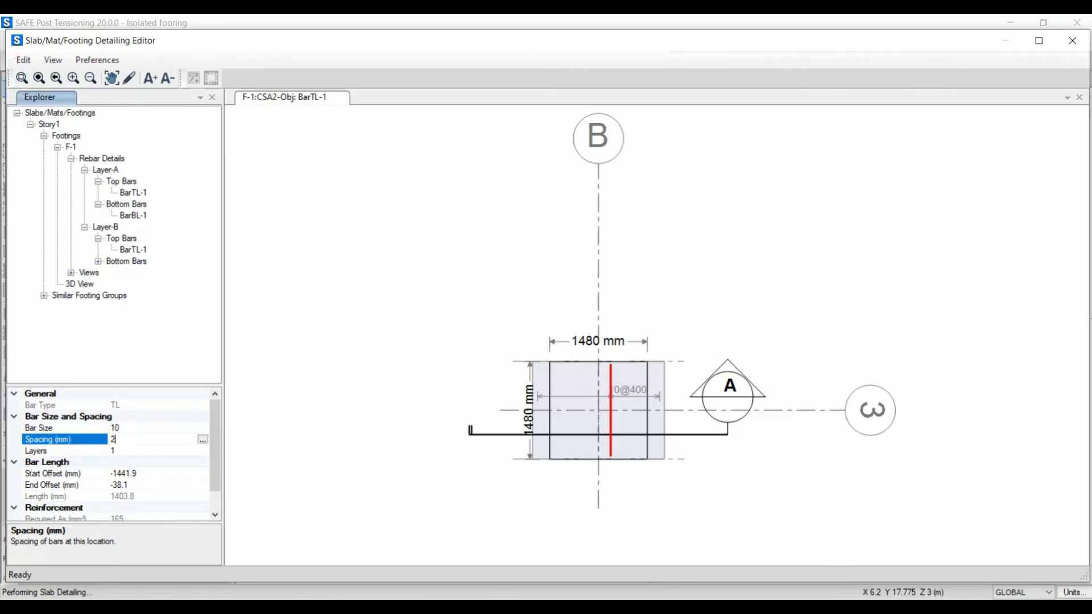
click(297, 458)
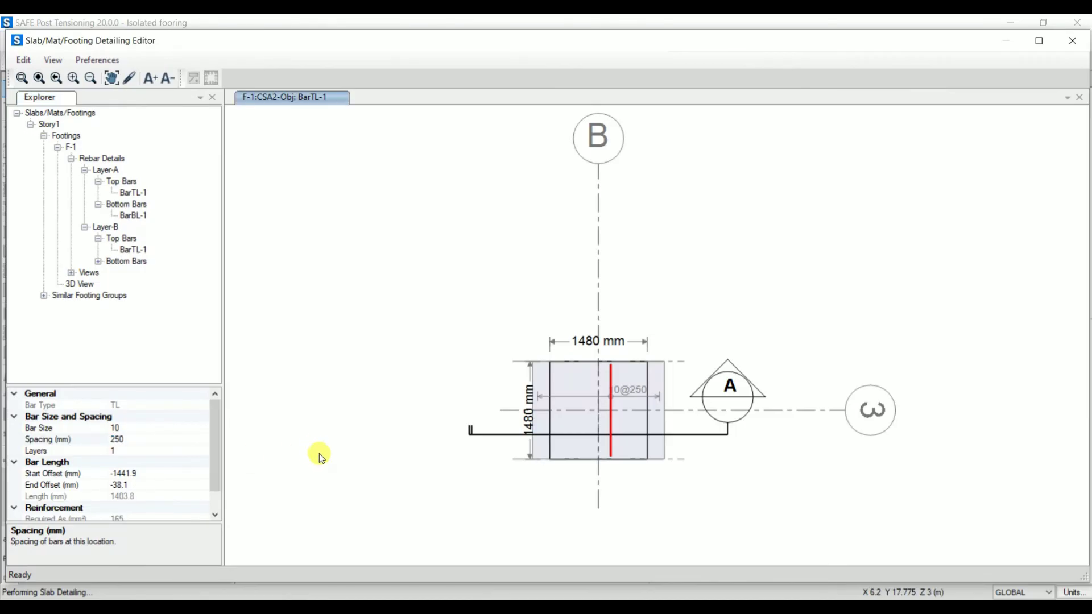
Step: Set the spacing of the layer B bottom bars to 100 mm
click(98, 261)
click(133, 273)
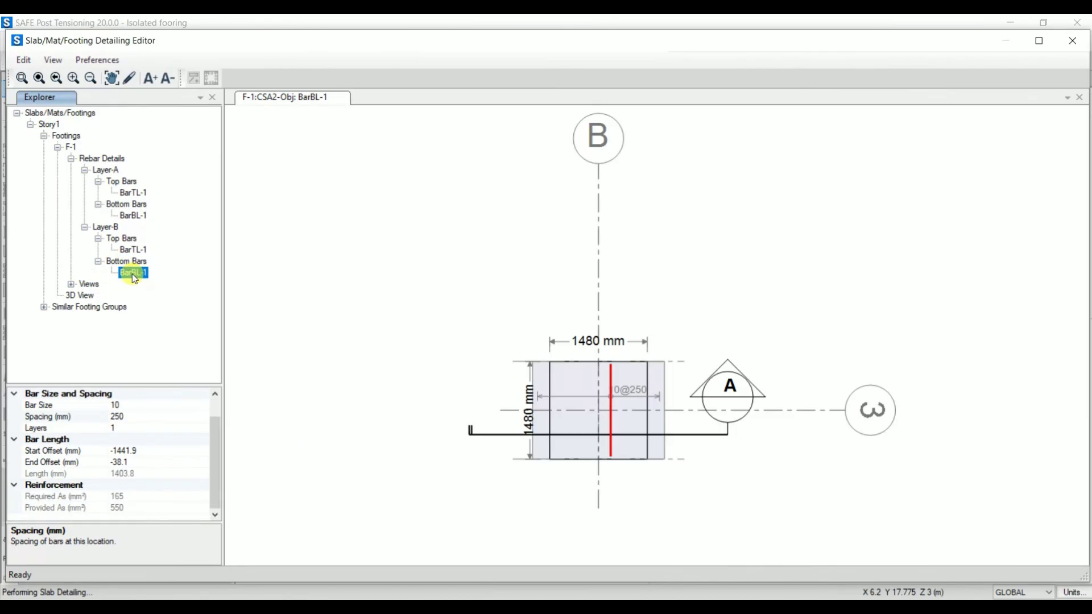
click(141, 417)
key(BackSpace)
key(BackSpace)
key(BackSpace)
text(100)
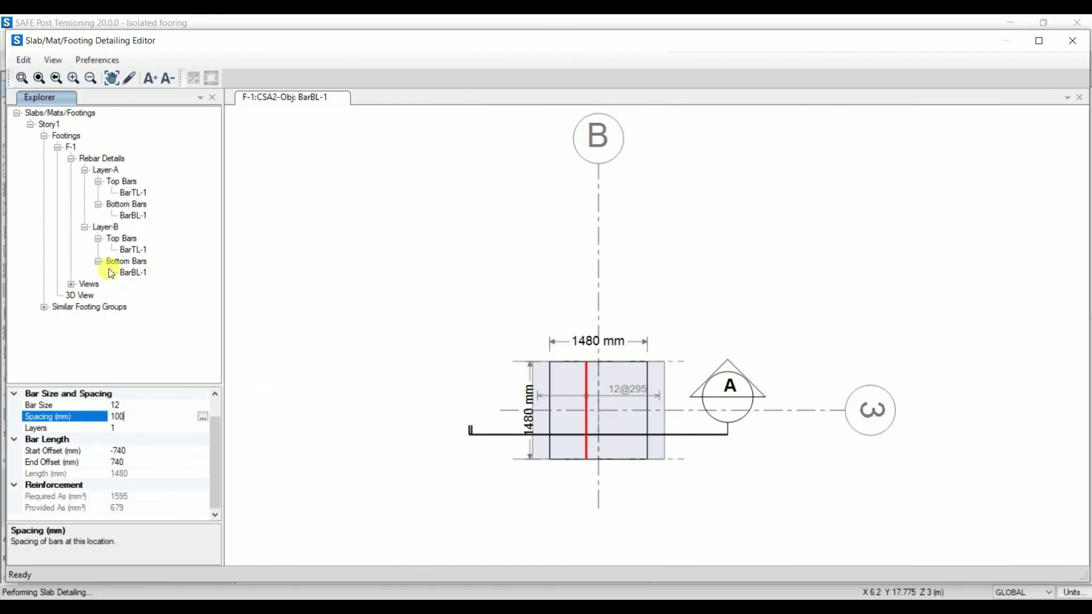
click(296, 362)
Step: Examine footing F-1 in its plan, top bars, bottom bars and combined top/bottom bars plan views
click(72, 284)
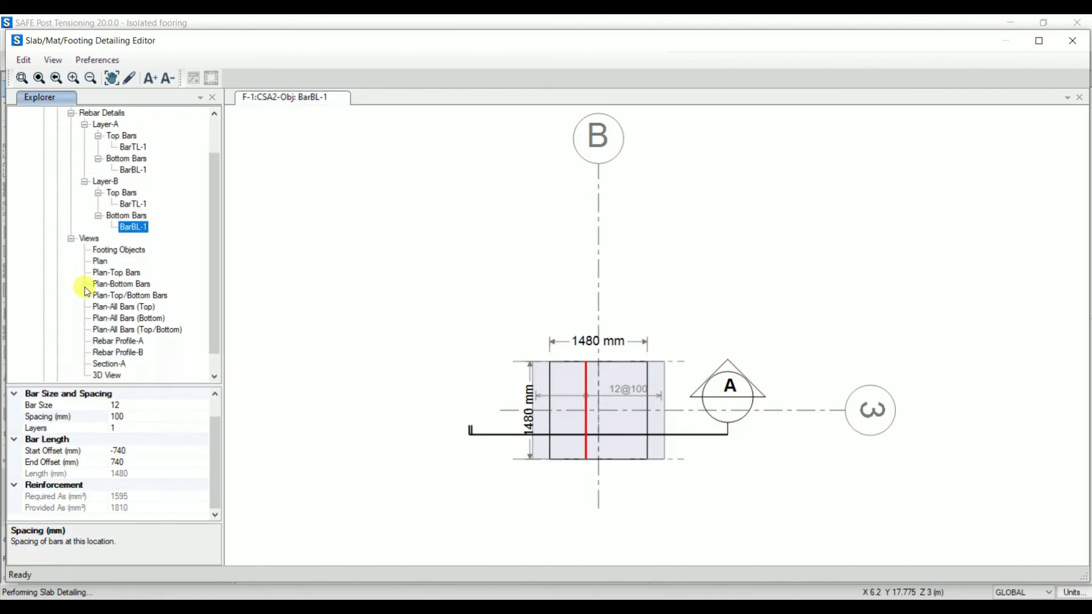
click(105, 261)
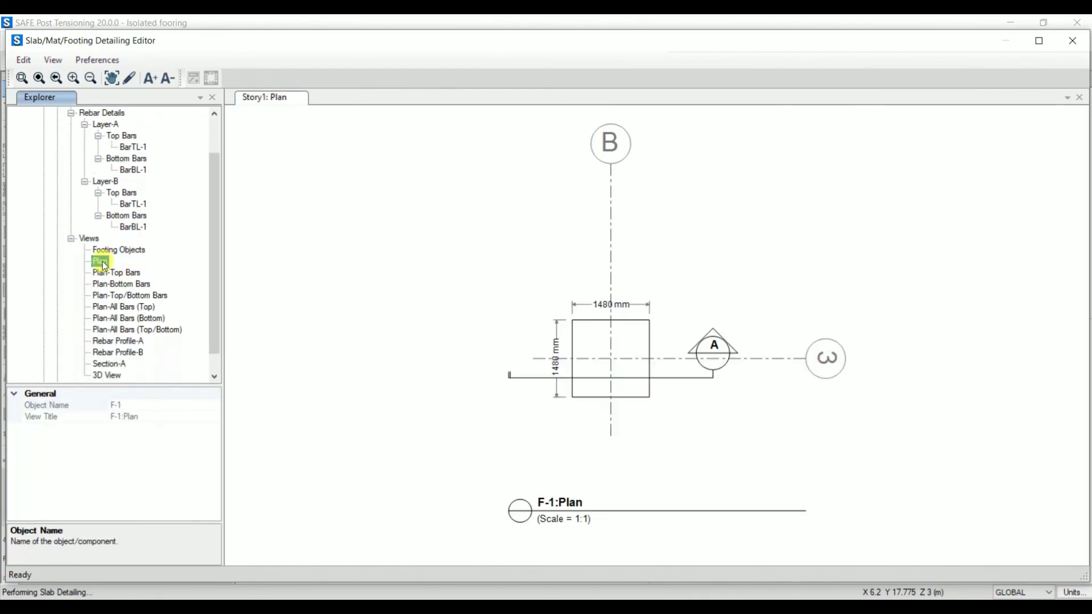
click(132, 271)
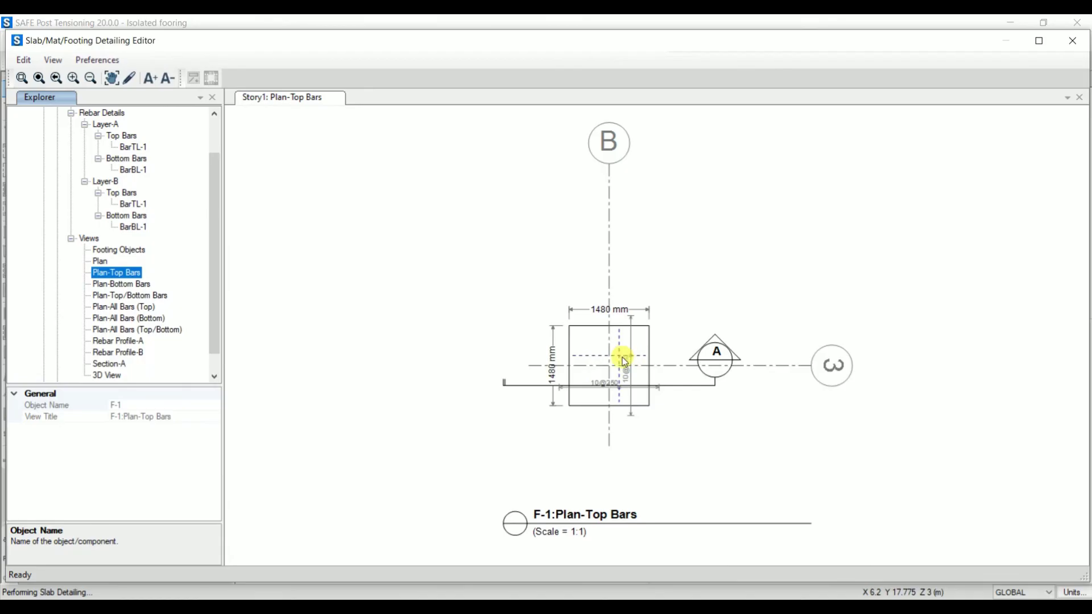
click(114, 283)
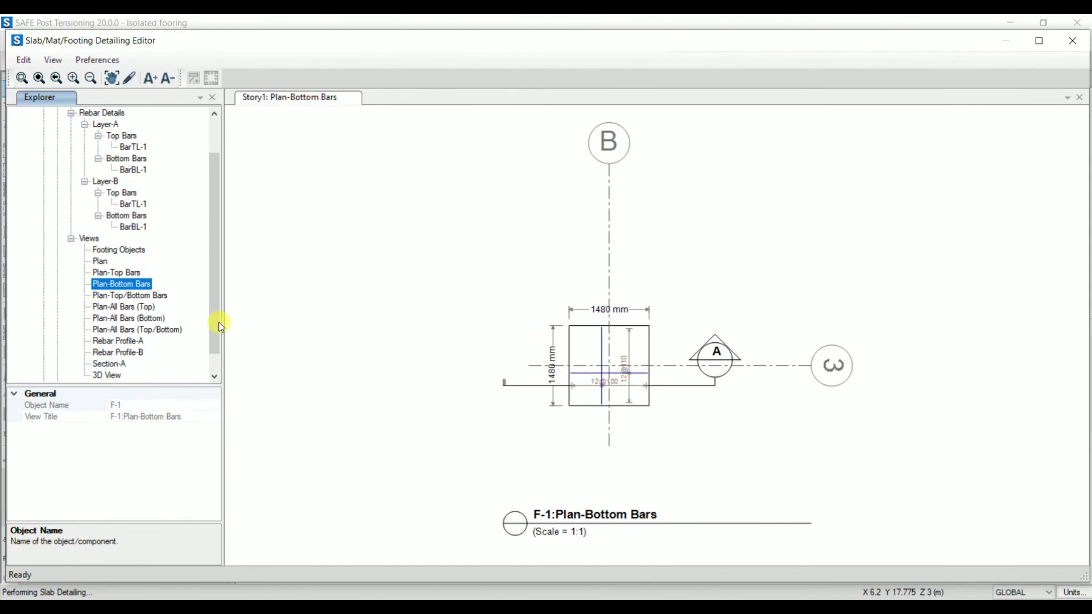
click(139, 296)
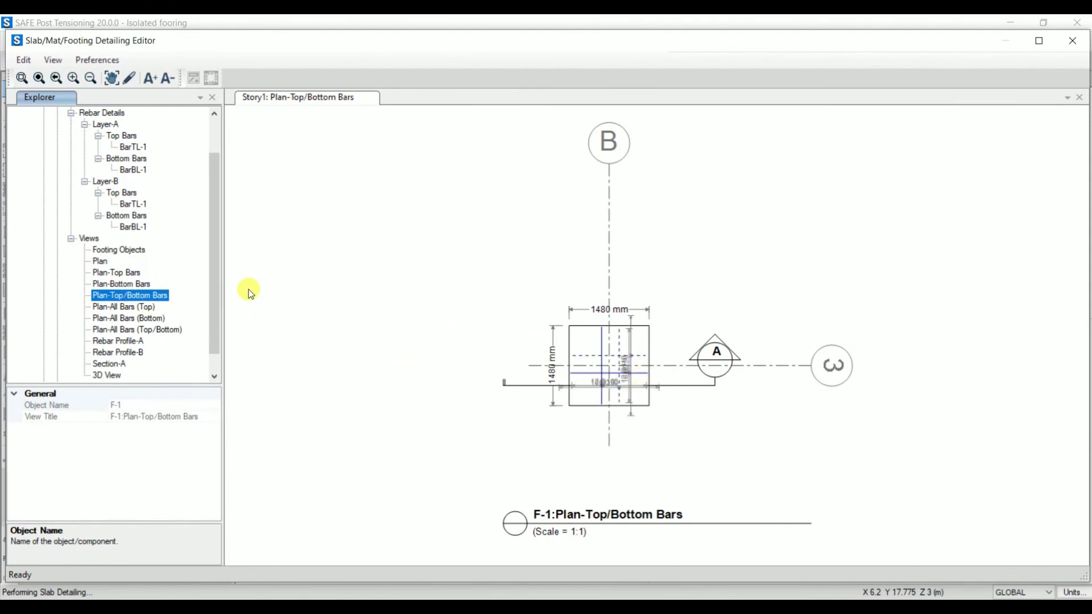
Step: Inspect the footing's reinforcement layout in Section-A and in the 3D view
click(118, 367)
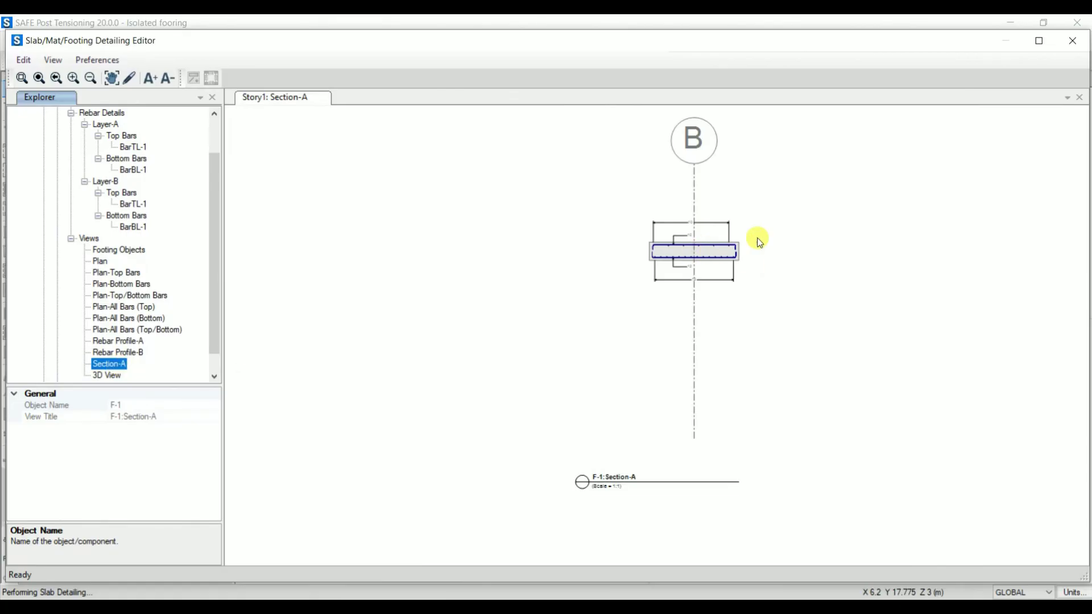
scroll(758, 239, up, 3)
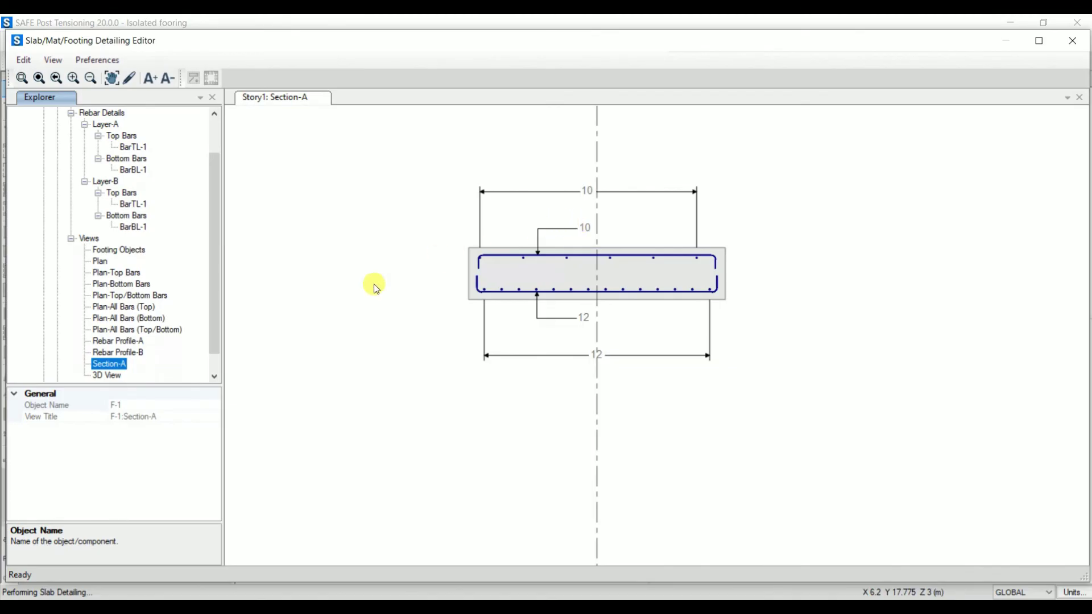
click(107, 374)
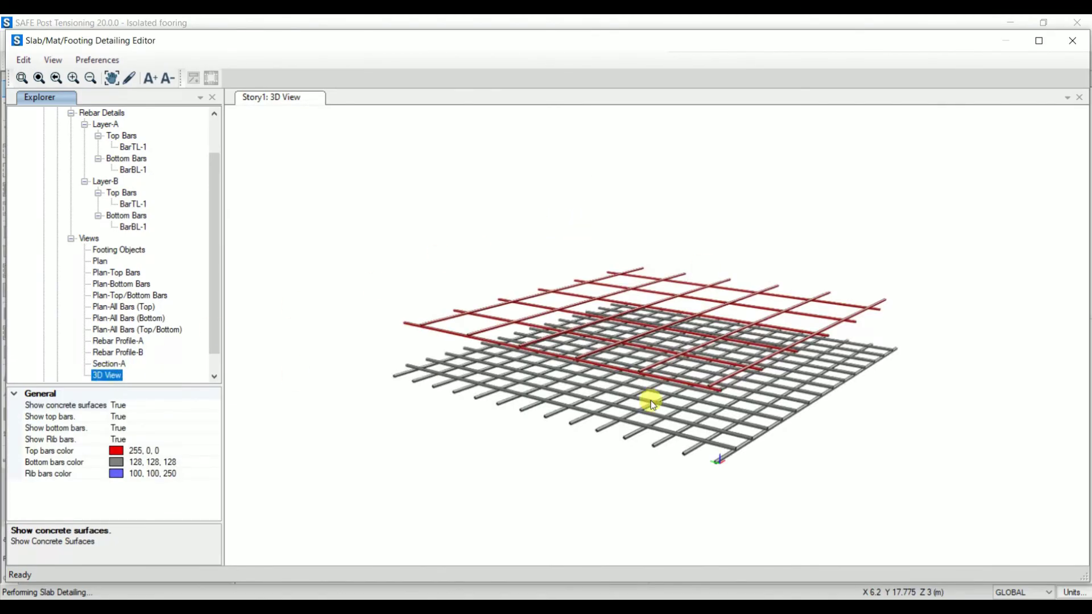
click(513, 333)
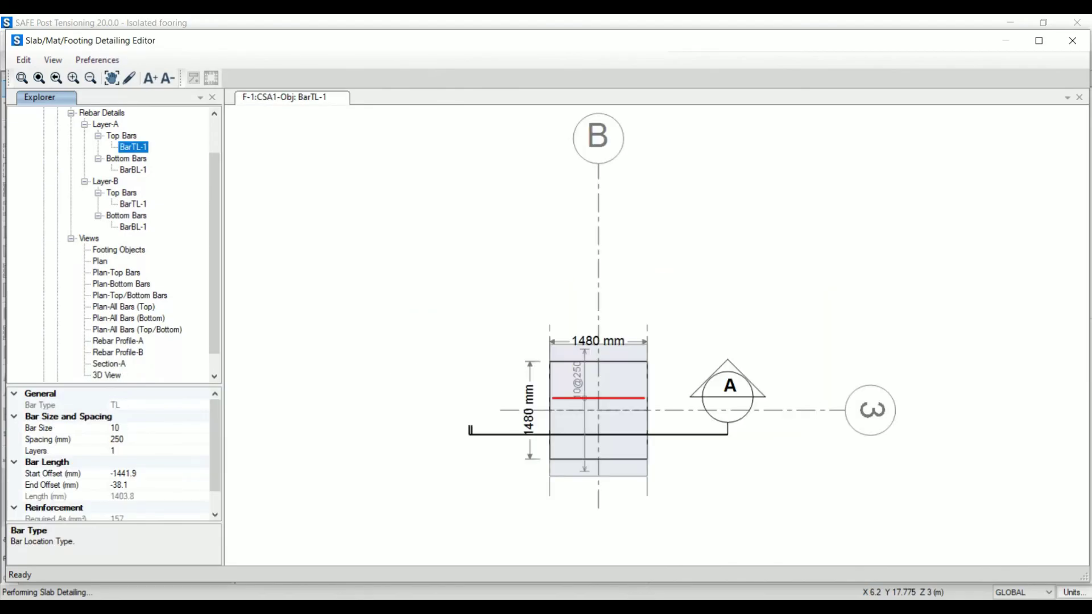